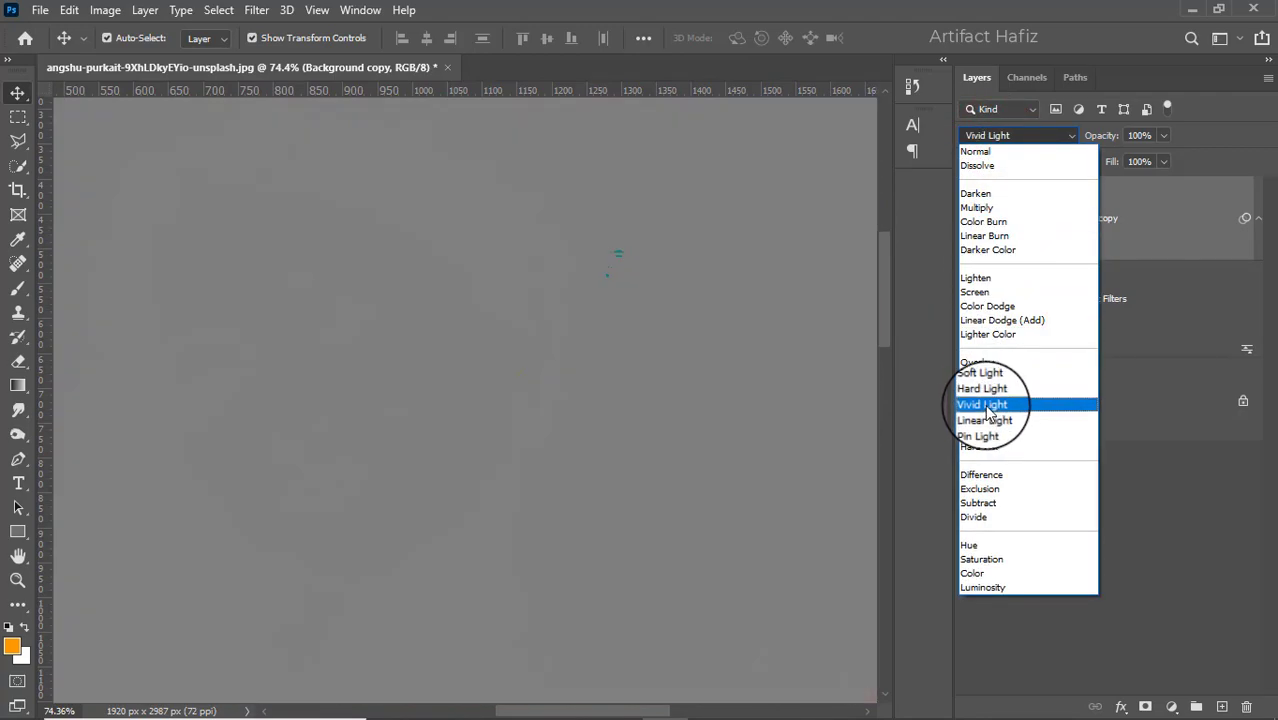
# Step: Set the Background copy layer's blend mode to Vivid Light and apply a High Pass filter with a 9.4-pixel radius
pyautogui.click(985, 405)
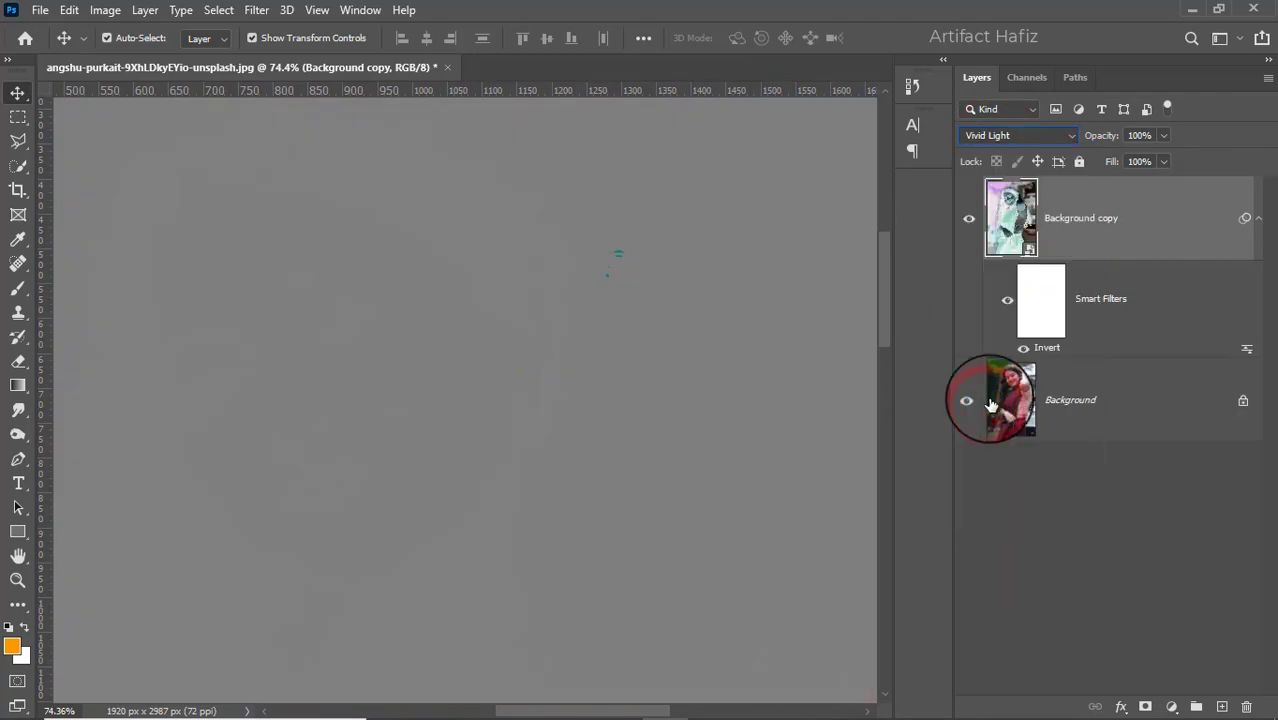
pyautogui.click(970, 304)
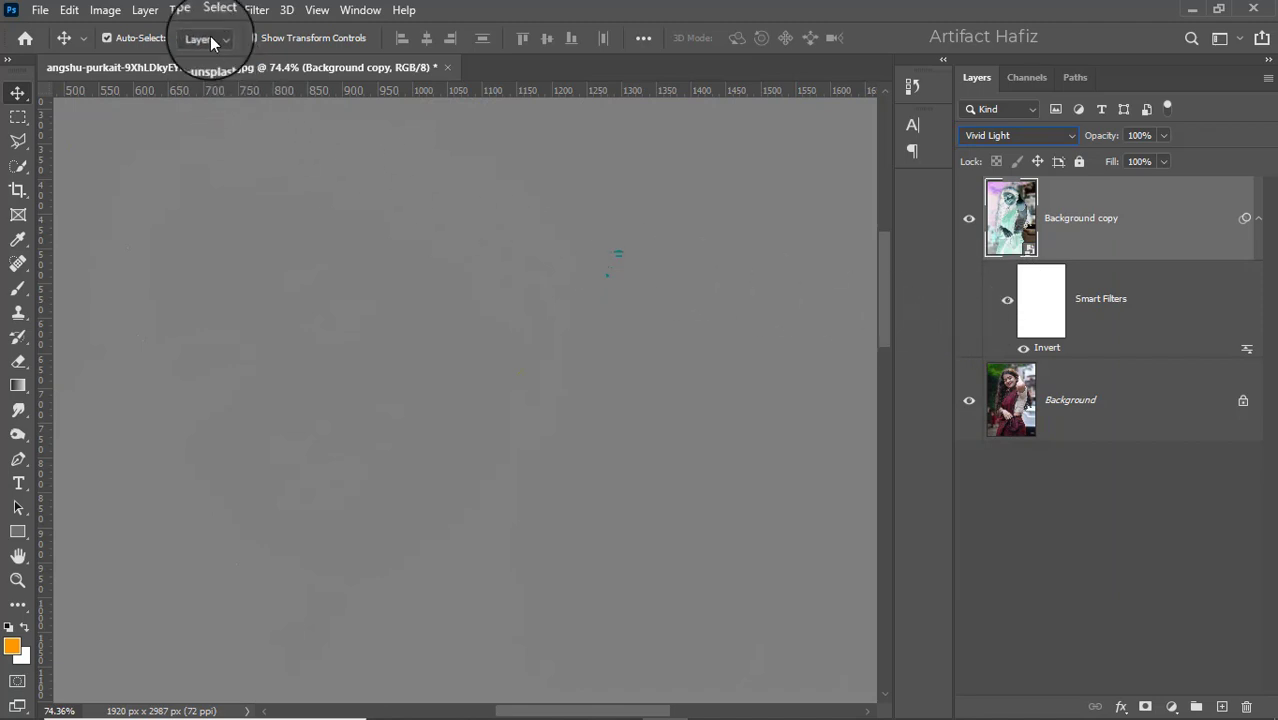
pyautogui.click(256, 10)
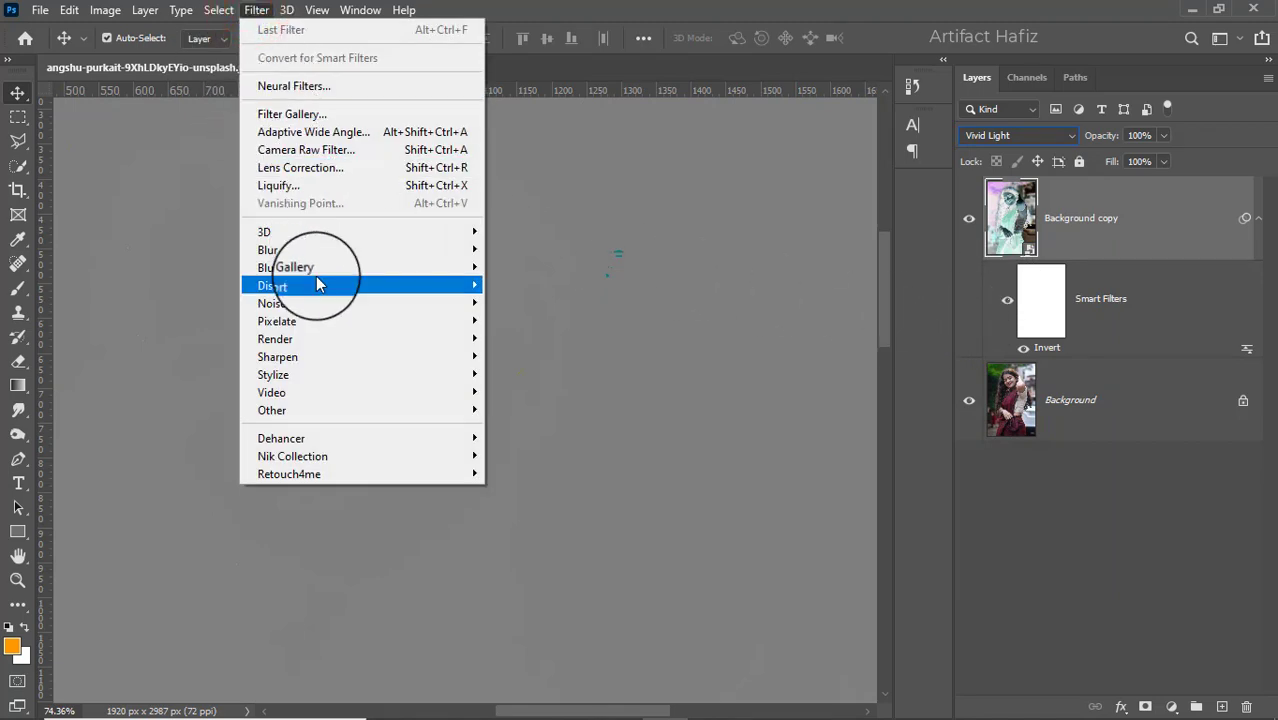
pyautogui.moveTo(330, 412)
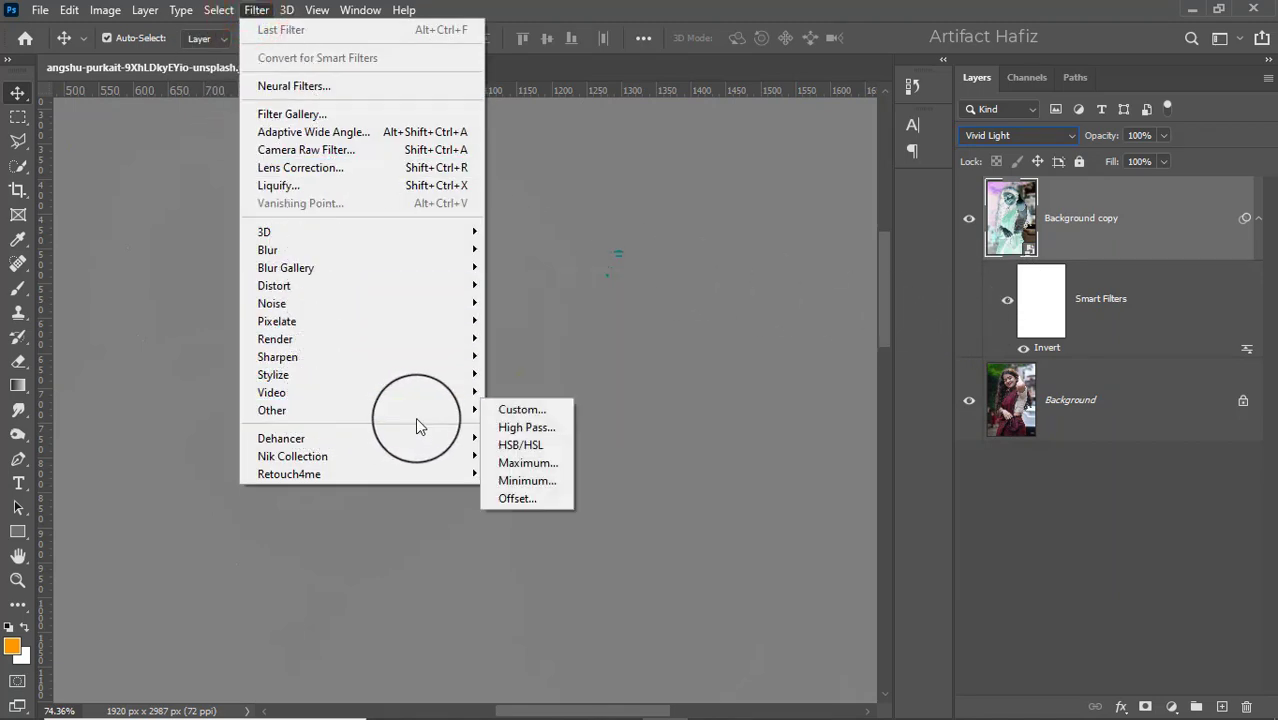
pyautogui.click(527, 429)
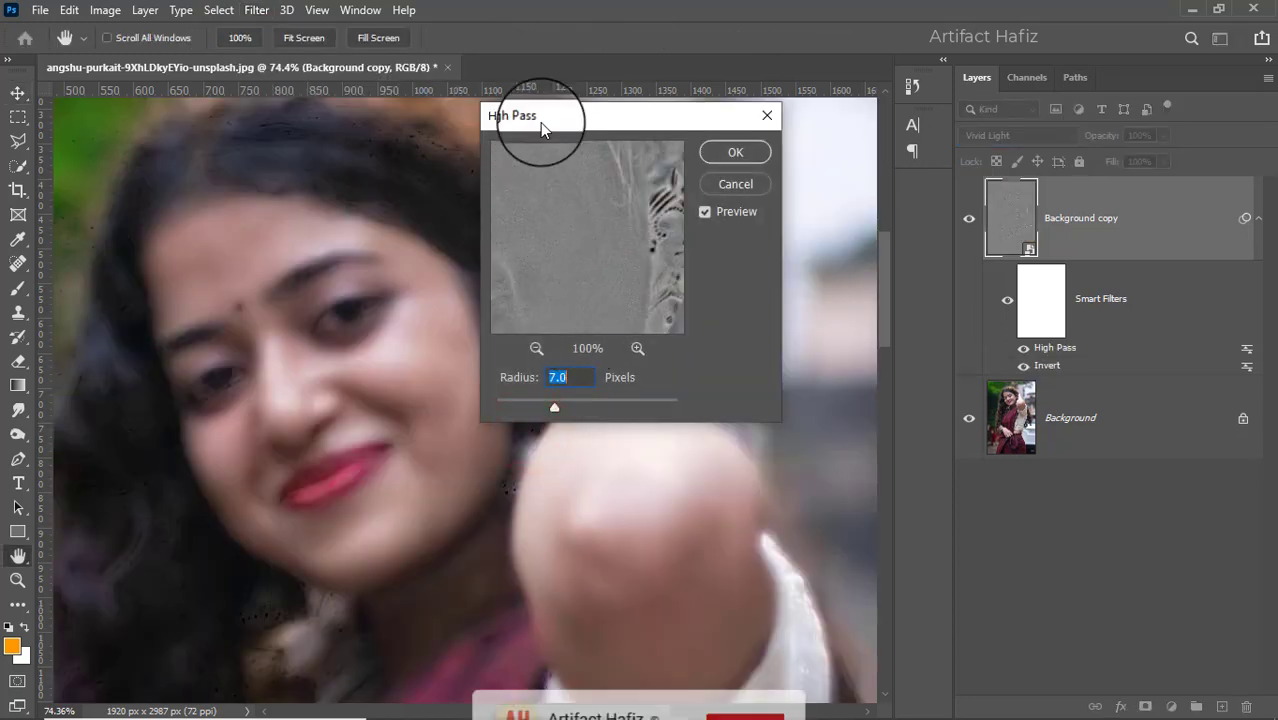
pyautogui.moveTo(540, 122); pyautogui.dragTo(758, 126)
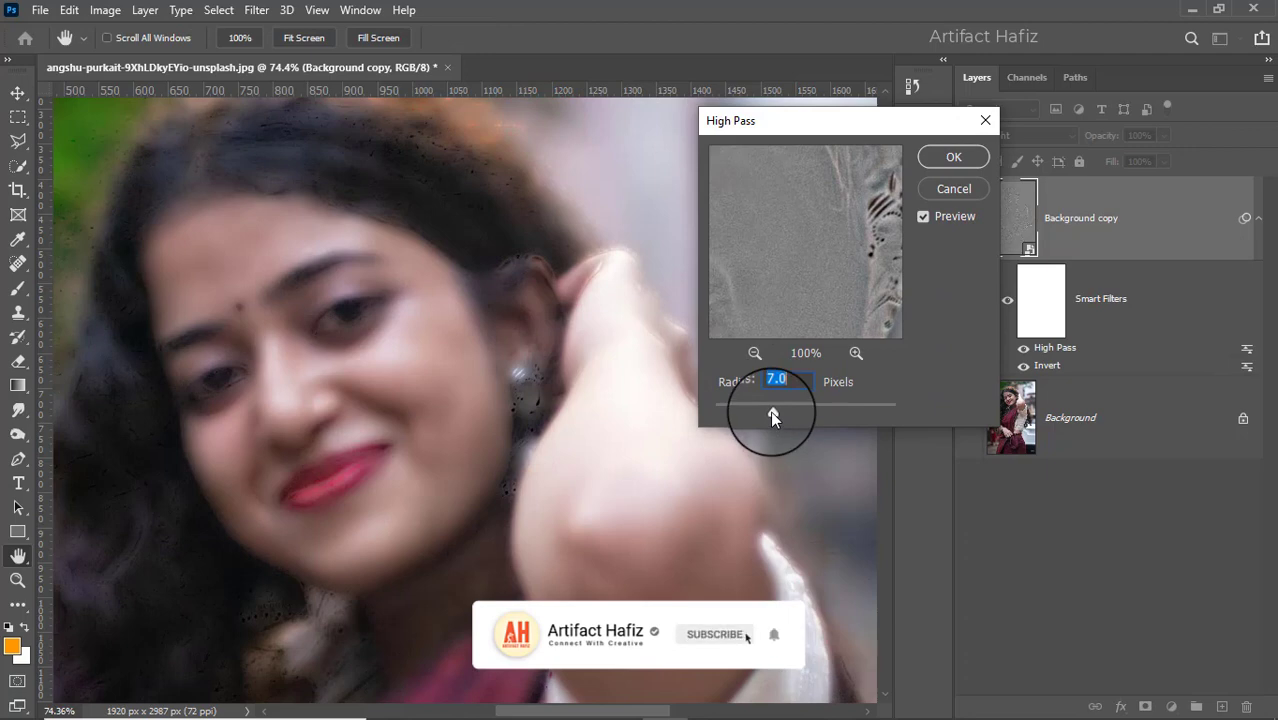
pyautogui.moveTo(772, 412)
pyautogui.mouseDown()
pyautogui.moveTo(808, 413)
pyautogui.moveTo(783, 402)
pyautogui.mouseUp()
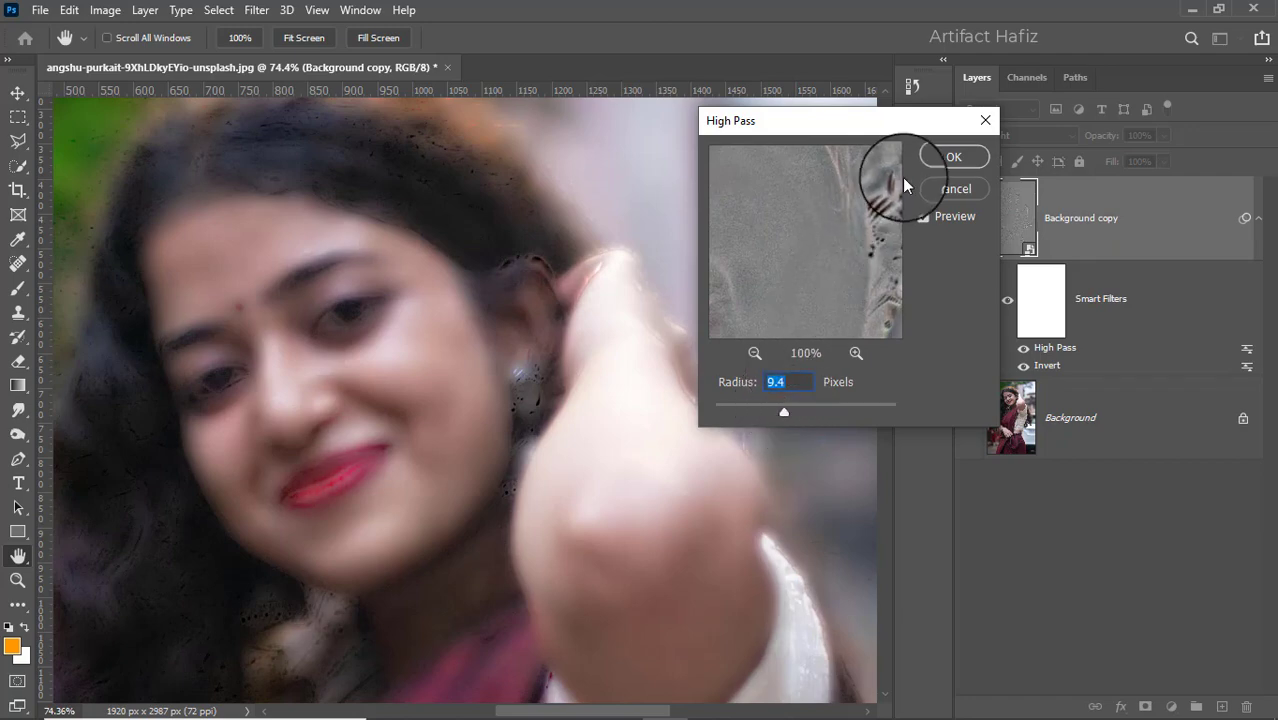
pyautogui.click(932, 155)
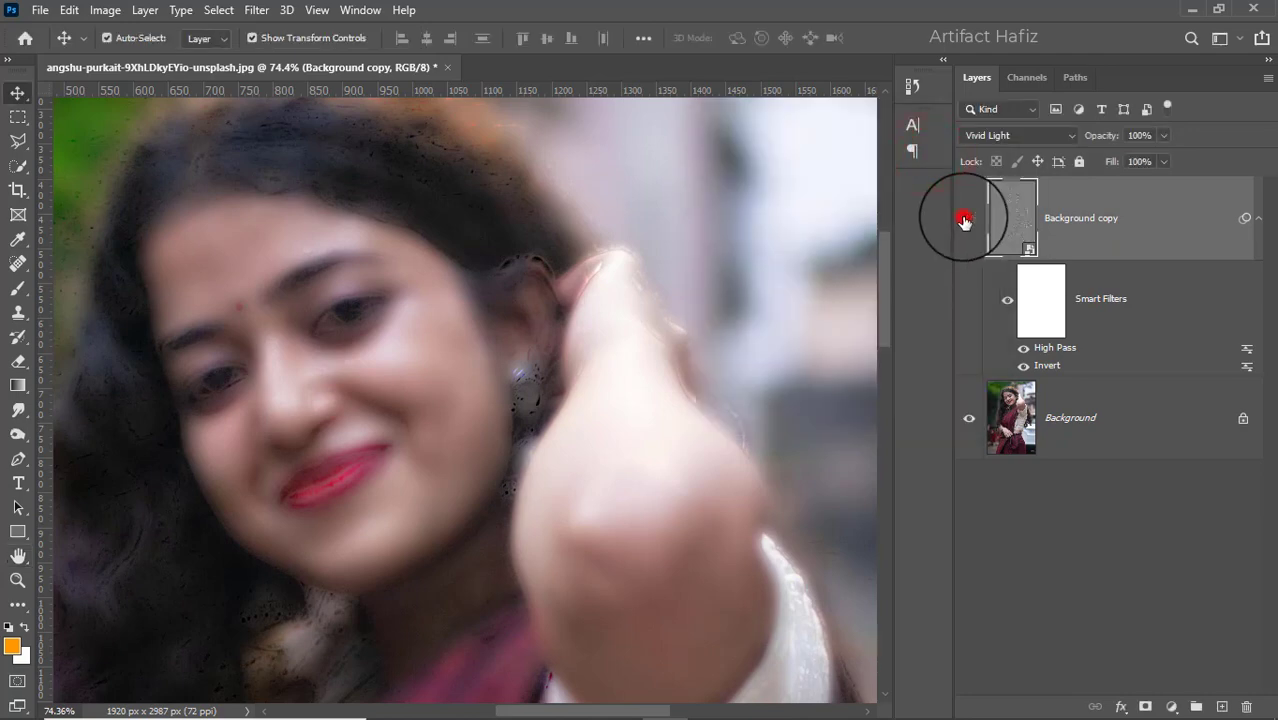
pyautogui.click(964, 219)
pyautogui.click(964, 219)
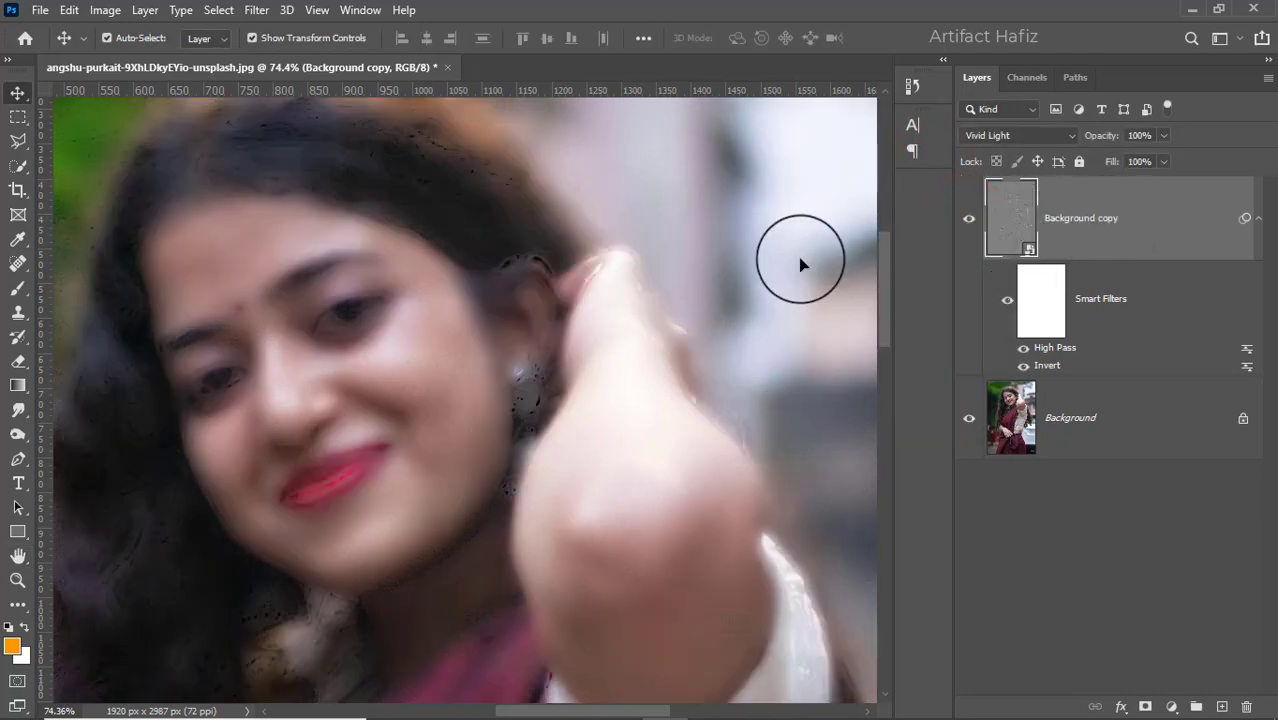
# Step: Apply a Gaussian Blur with a reduced radius to the Background copy layer and compare the result with the original
pyautogui.click(257, 12)
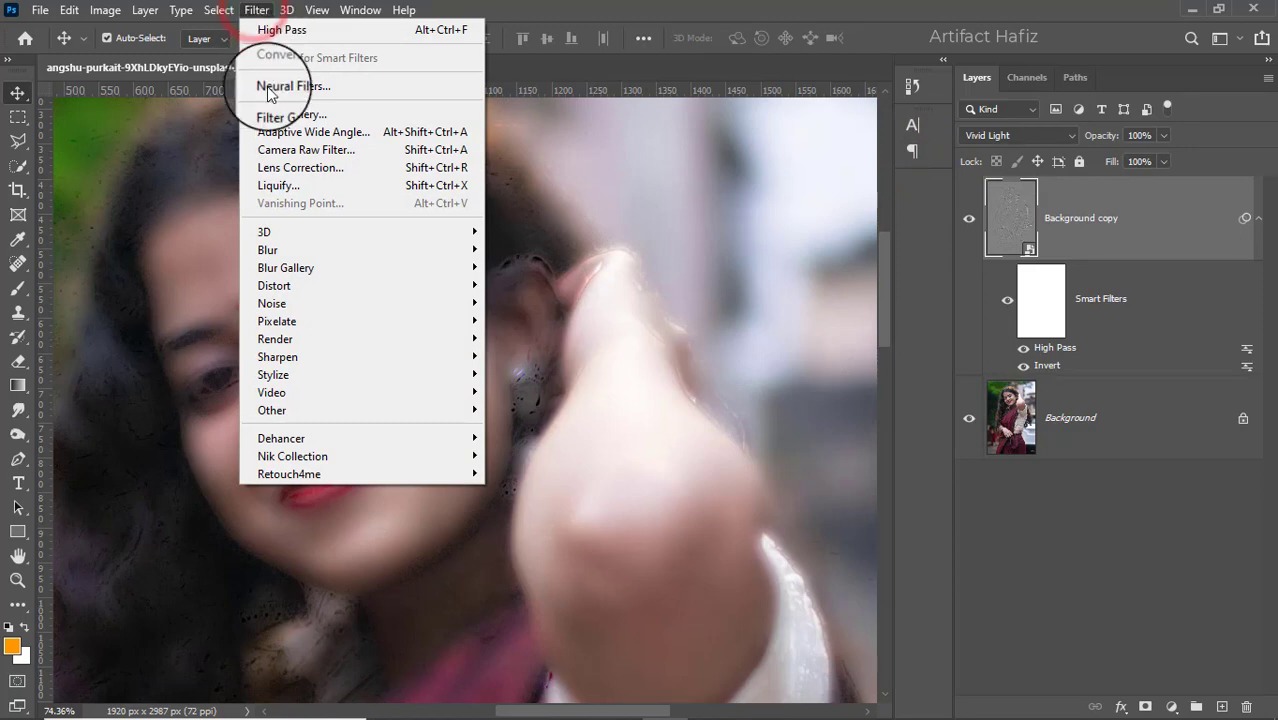
pyautogui.moveTo(340, 252)
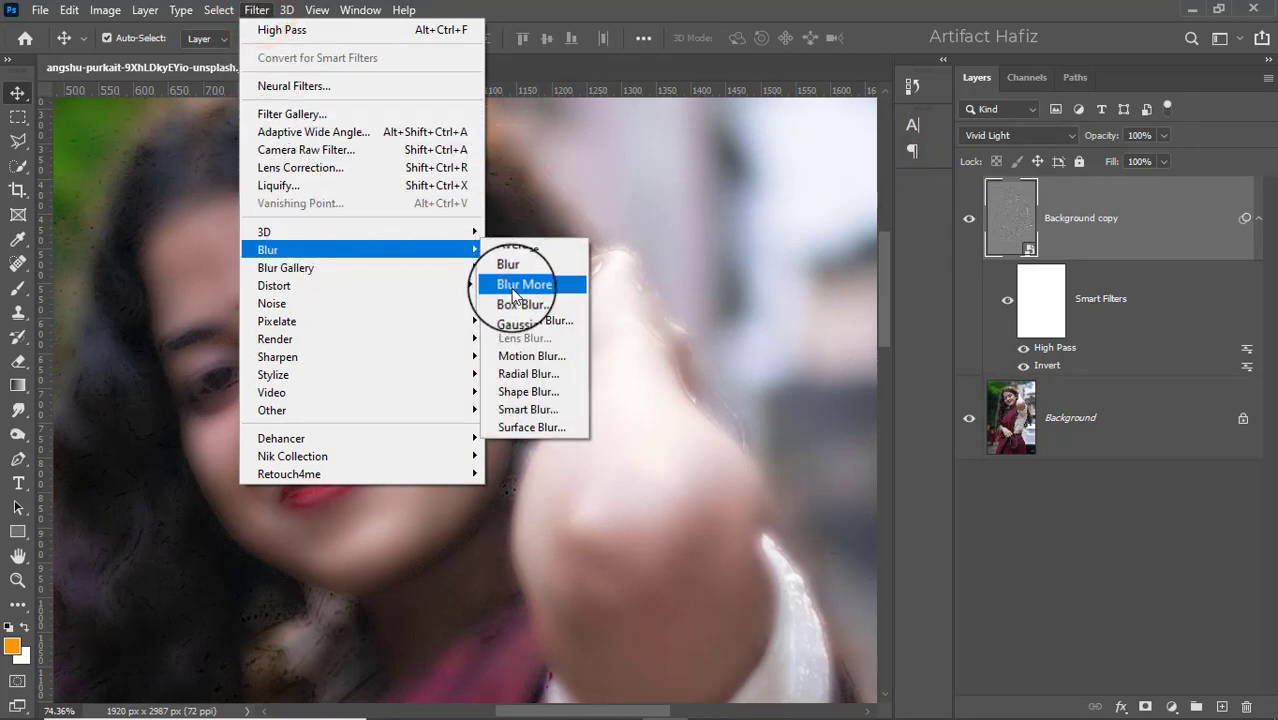
pyautogui.click(520, 321)
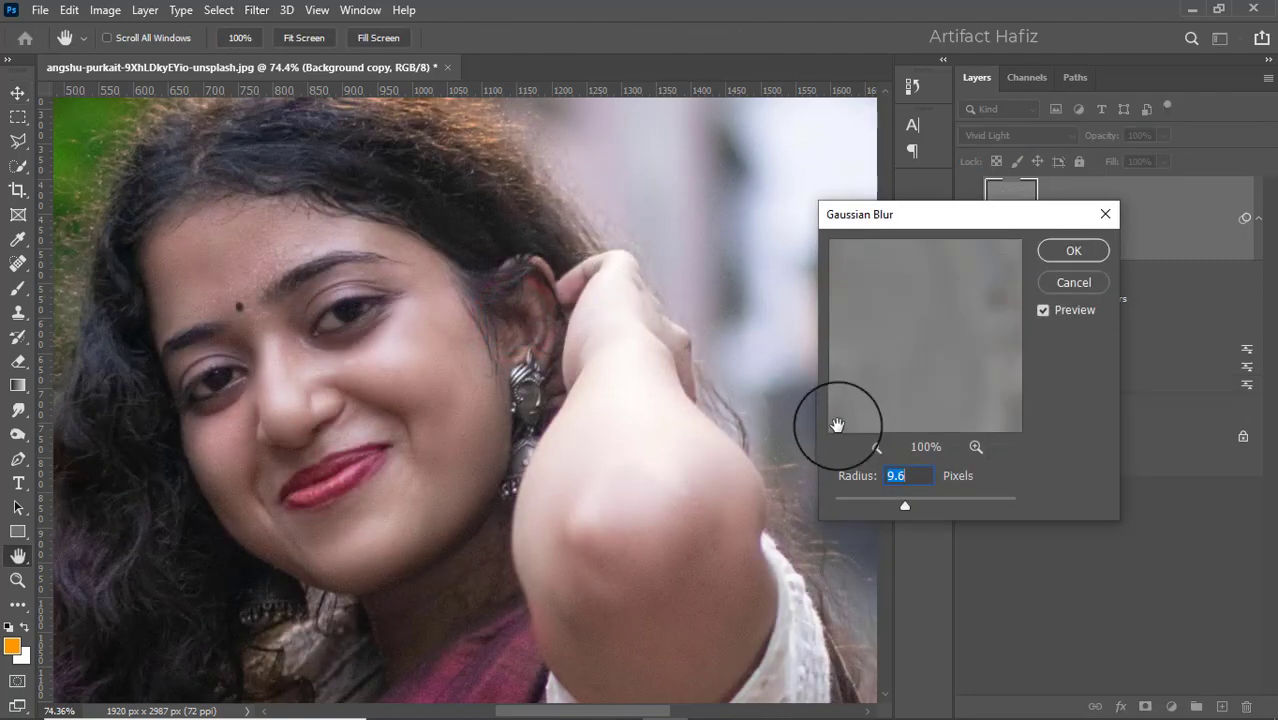
pyautogui.click(870, 507)
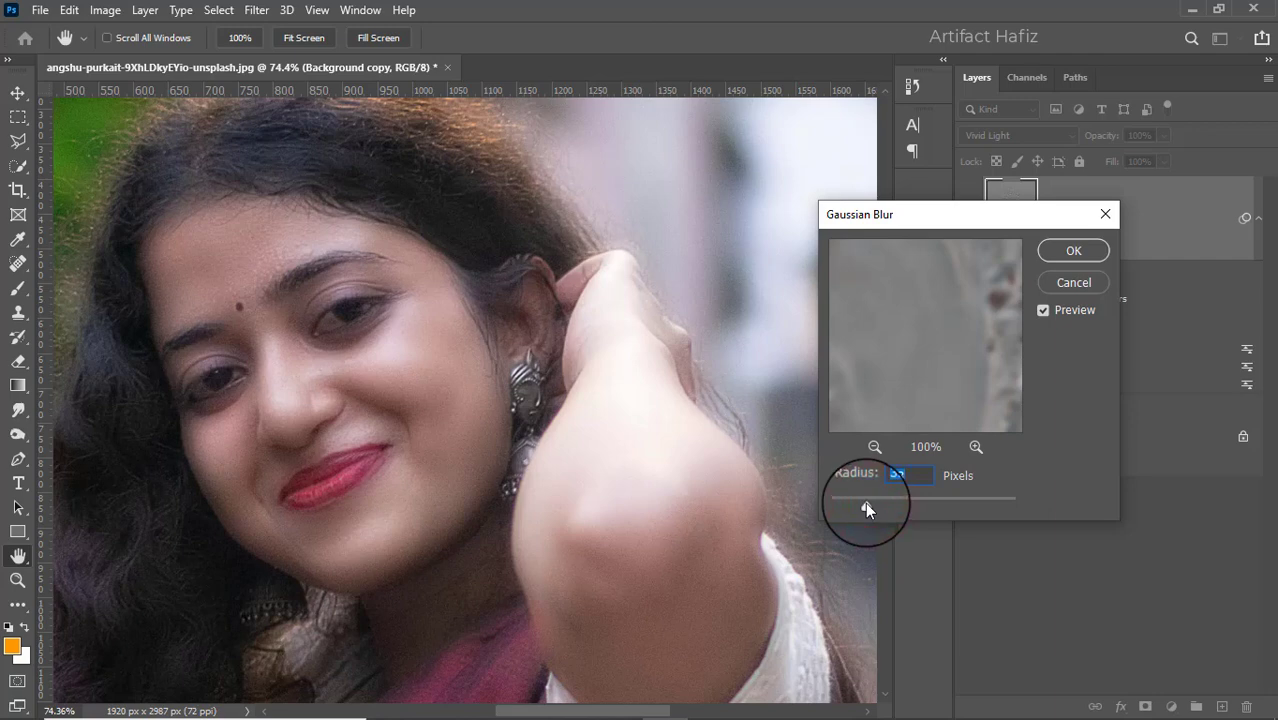
pyautogui.click(1074, 251)
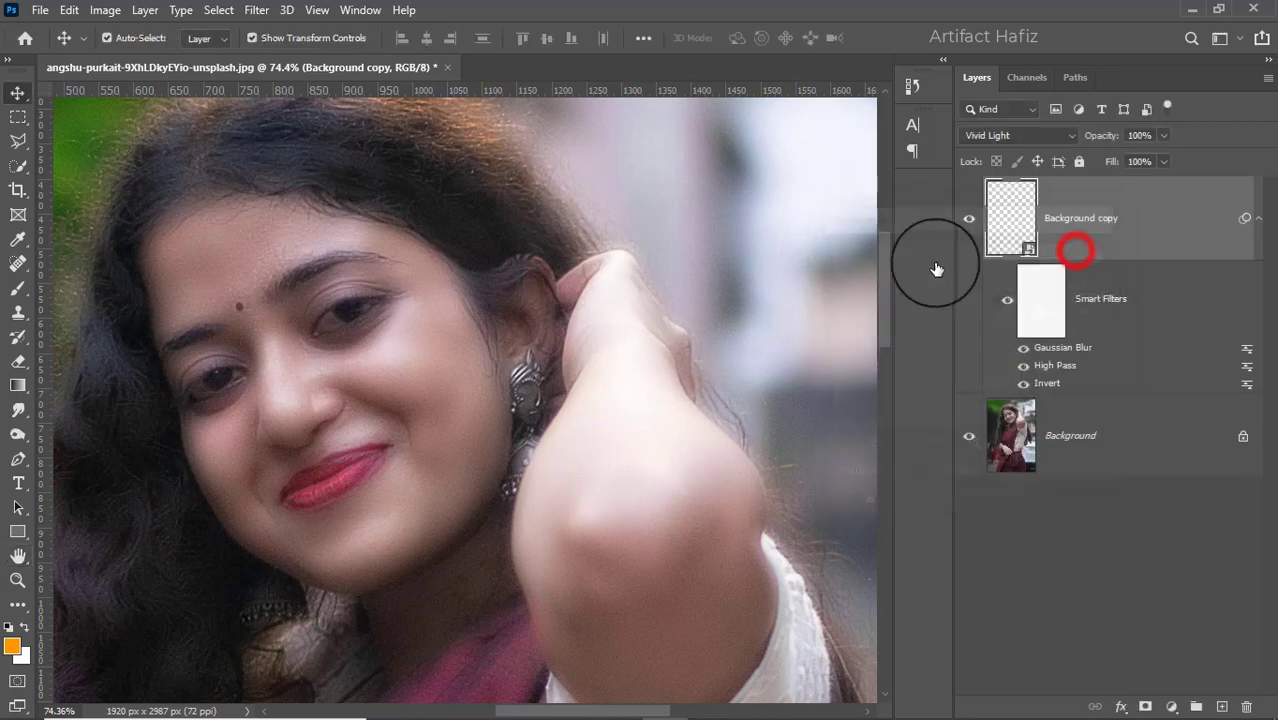
pyautogui.click(969, 217)
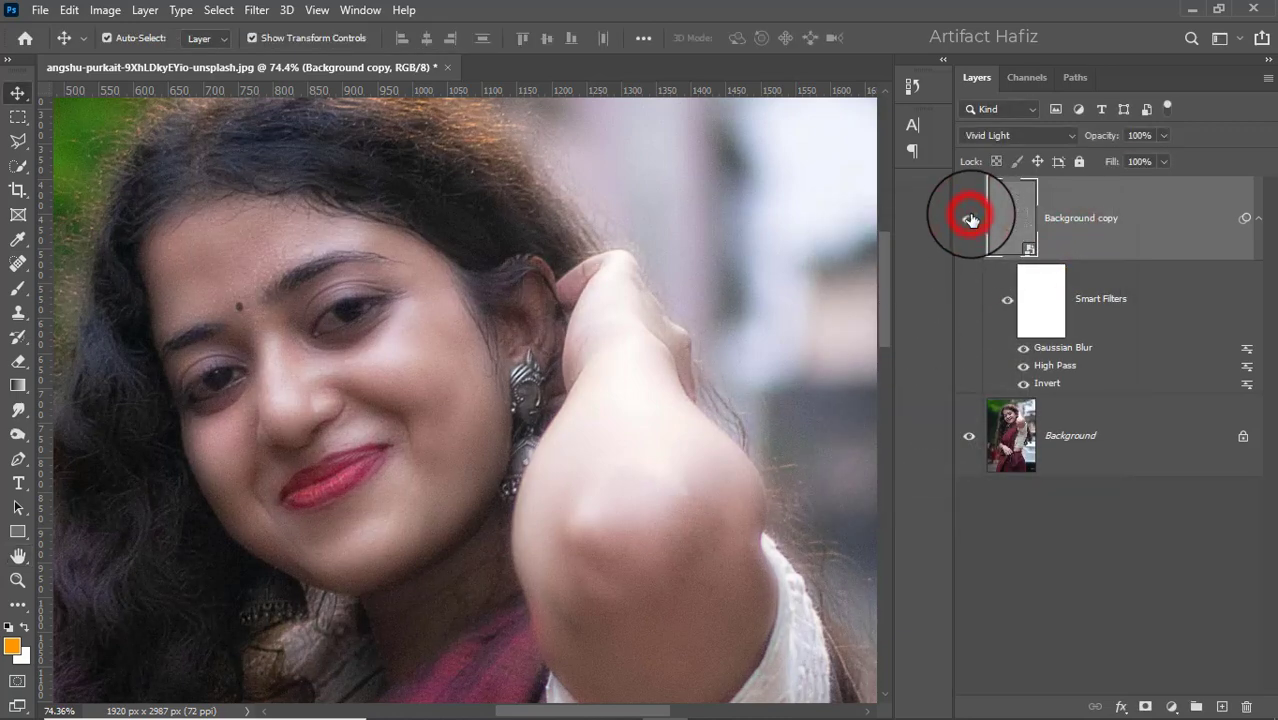
# Step: Add a layer mask to the Background copy layer and invert the mask to black
pyautogui.click(1104, 220)
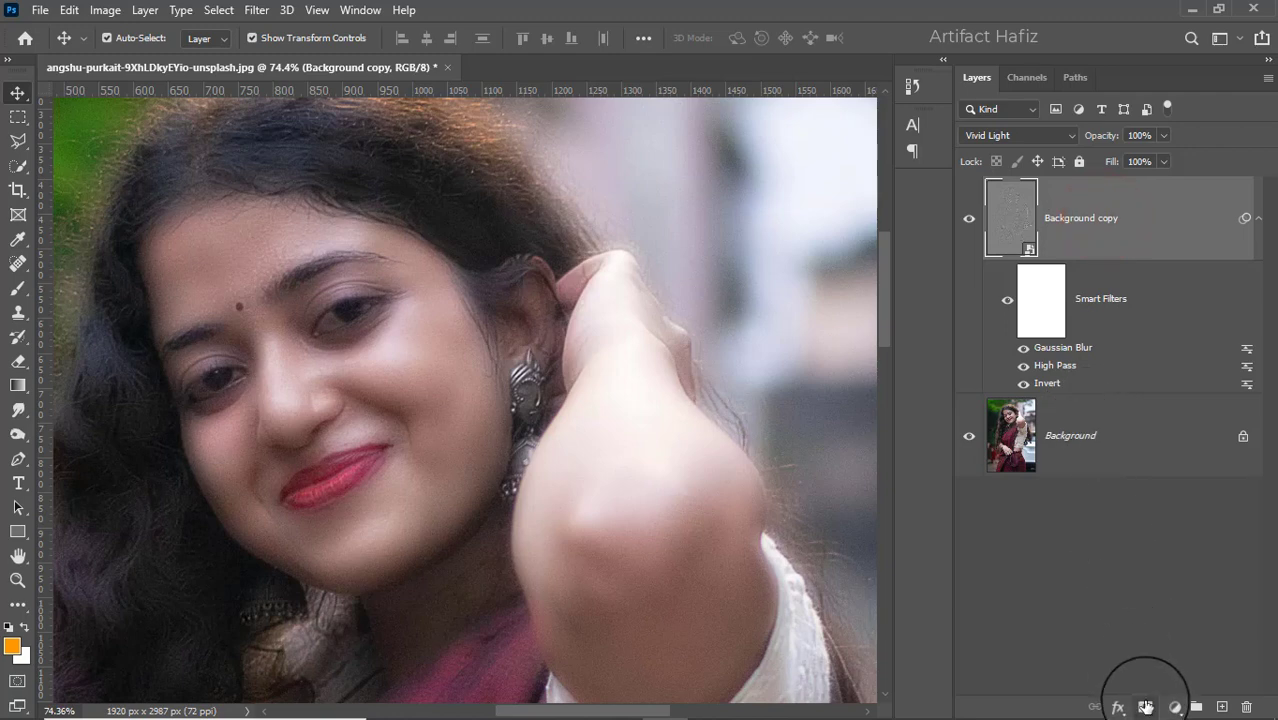
pyautogui.click(1146, 706)
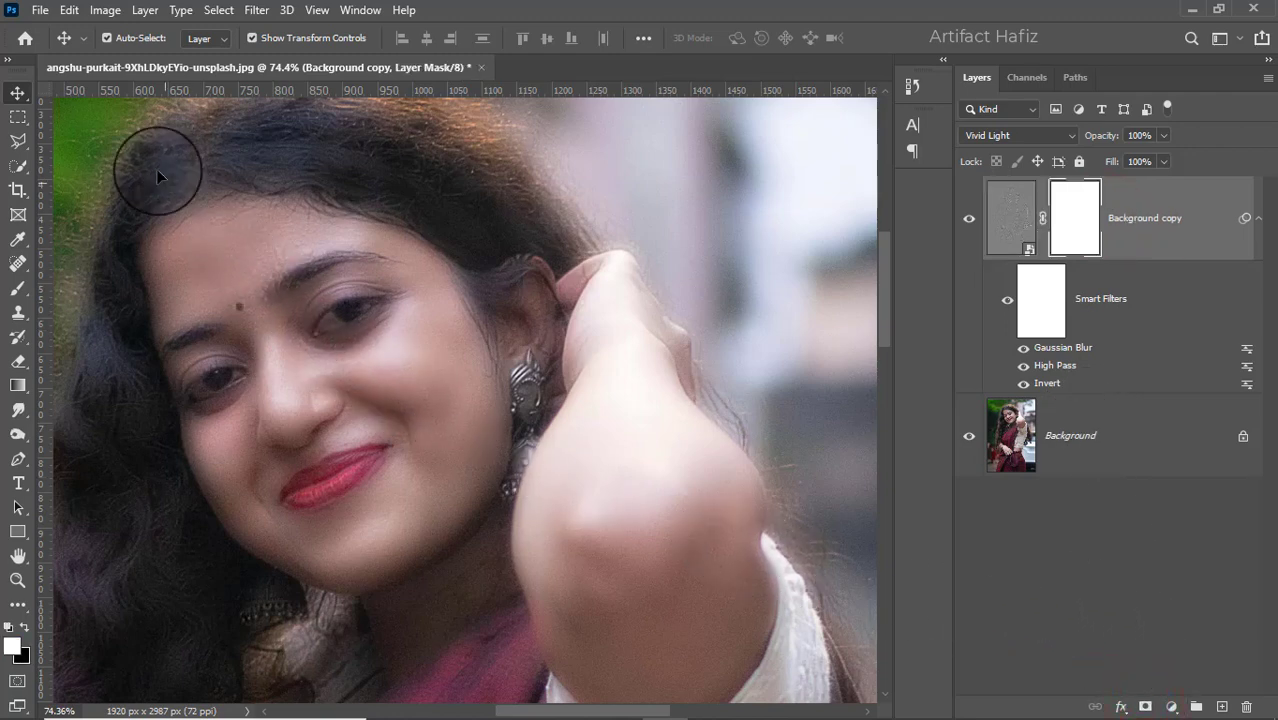
pyautogui.click(105, 10)
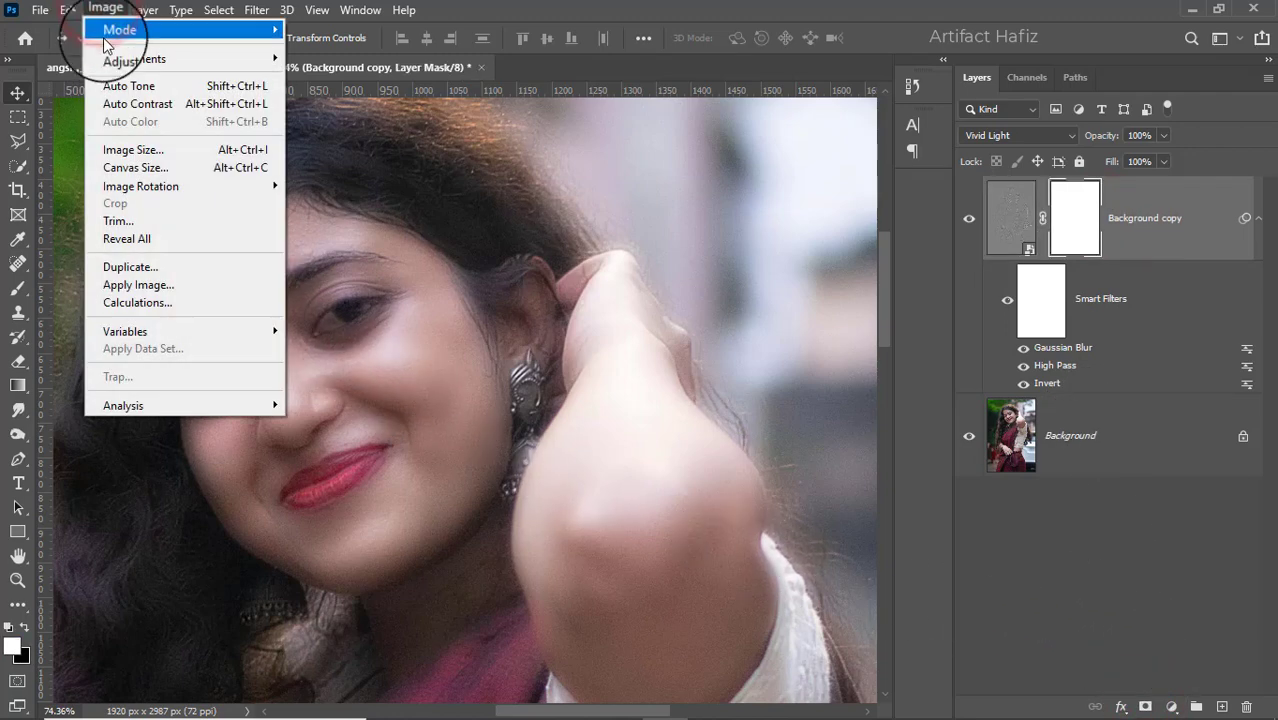
pyautogui.moveTo(130, 58)
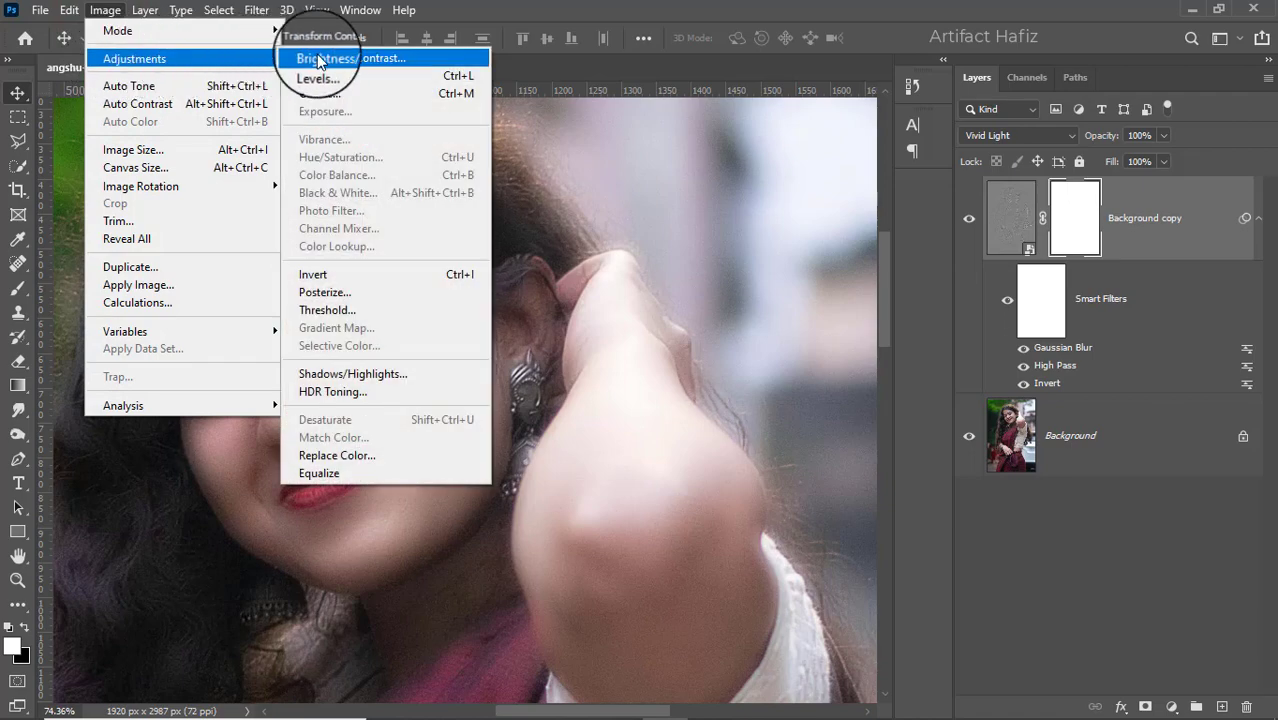
pyautogui.click(340, 284)
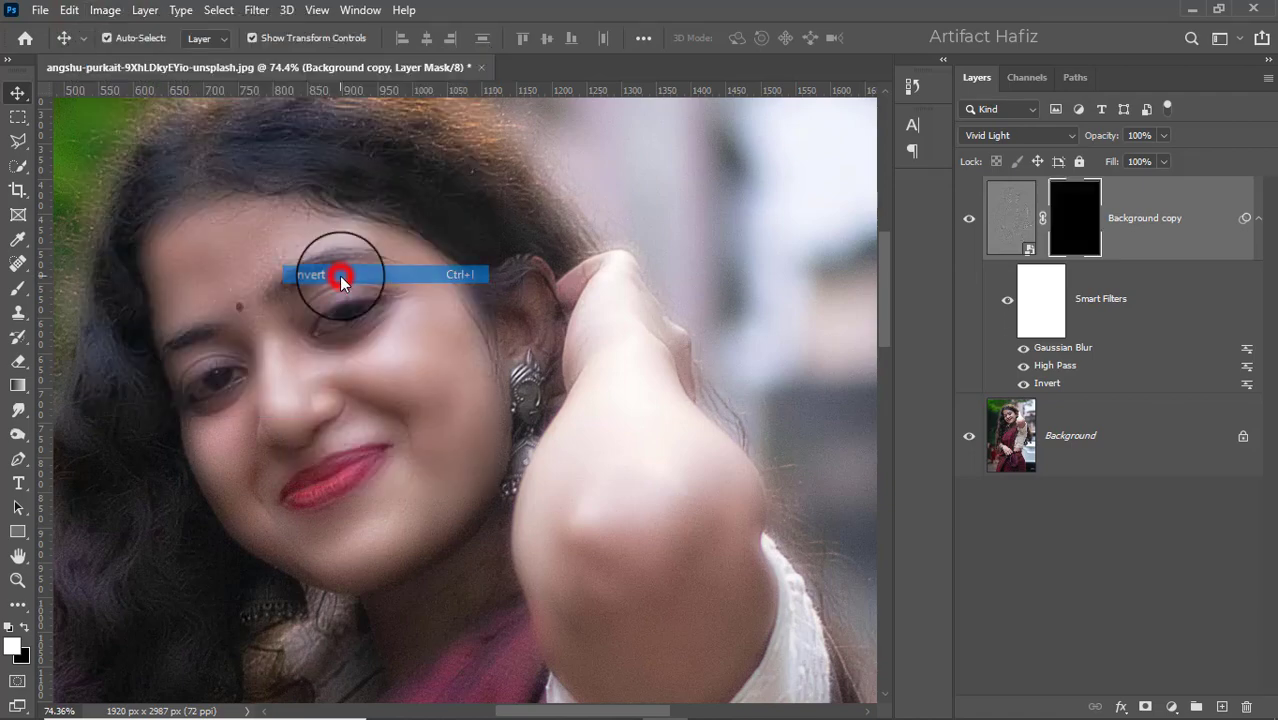
# Step: Set up the Brush tool with the Soft Round preset at 0% hardness, 100% opacity and a size of 70 px
pyautogui.click(20, 291)
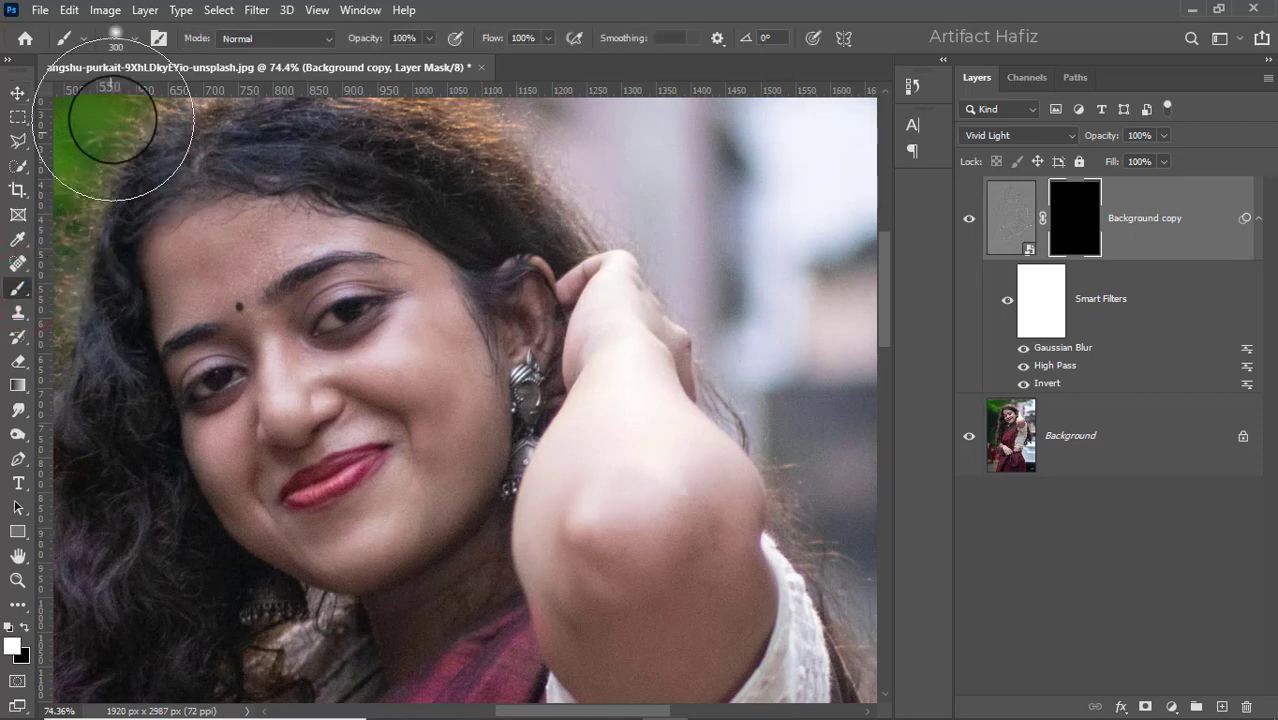
pyautogui.click(134, 39)
pyautogui.click(80, 285)
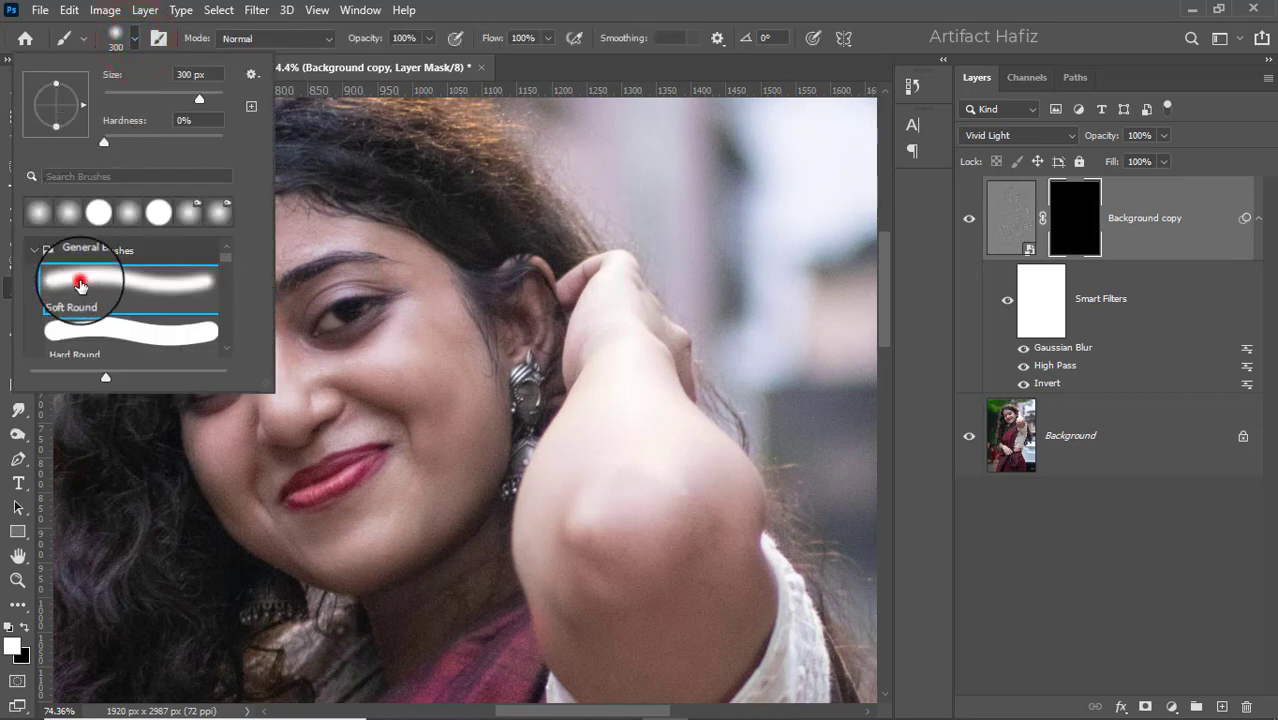
pyautogui.click(428, 38)
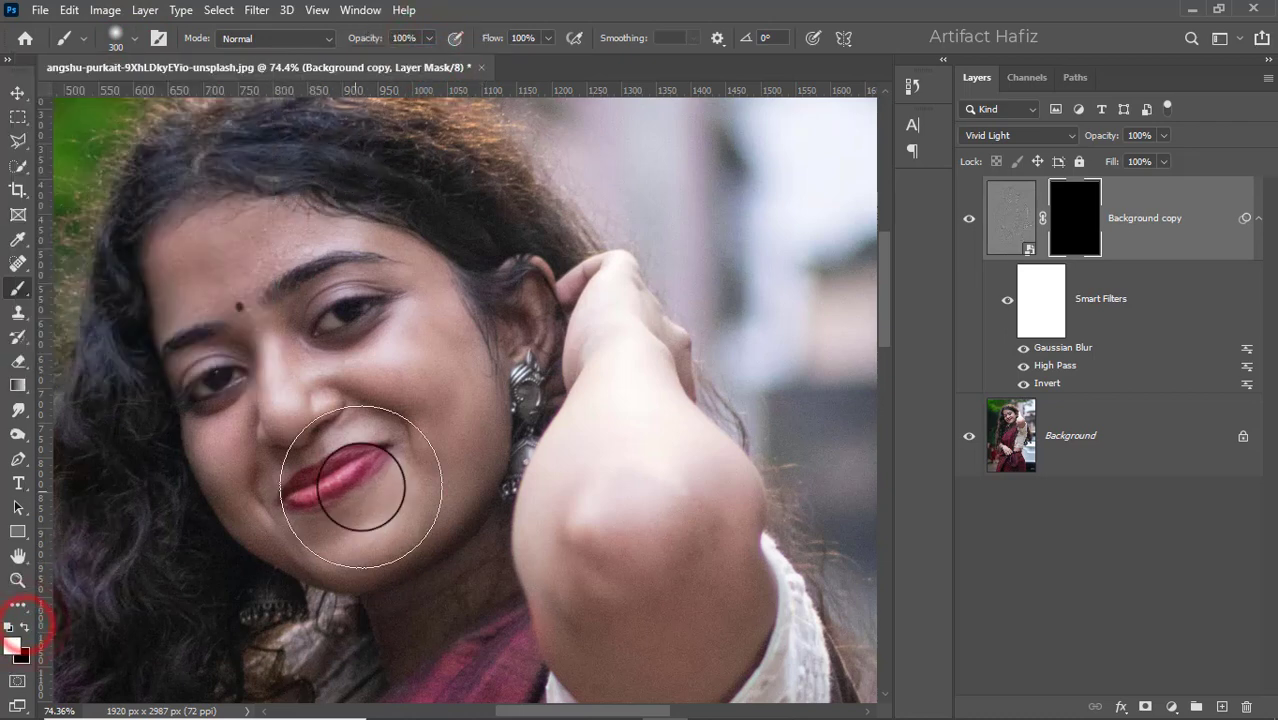
pyautogui.press('[')
pyautogui.press('[')
pyautogui.press('[')
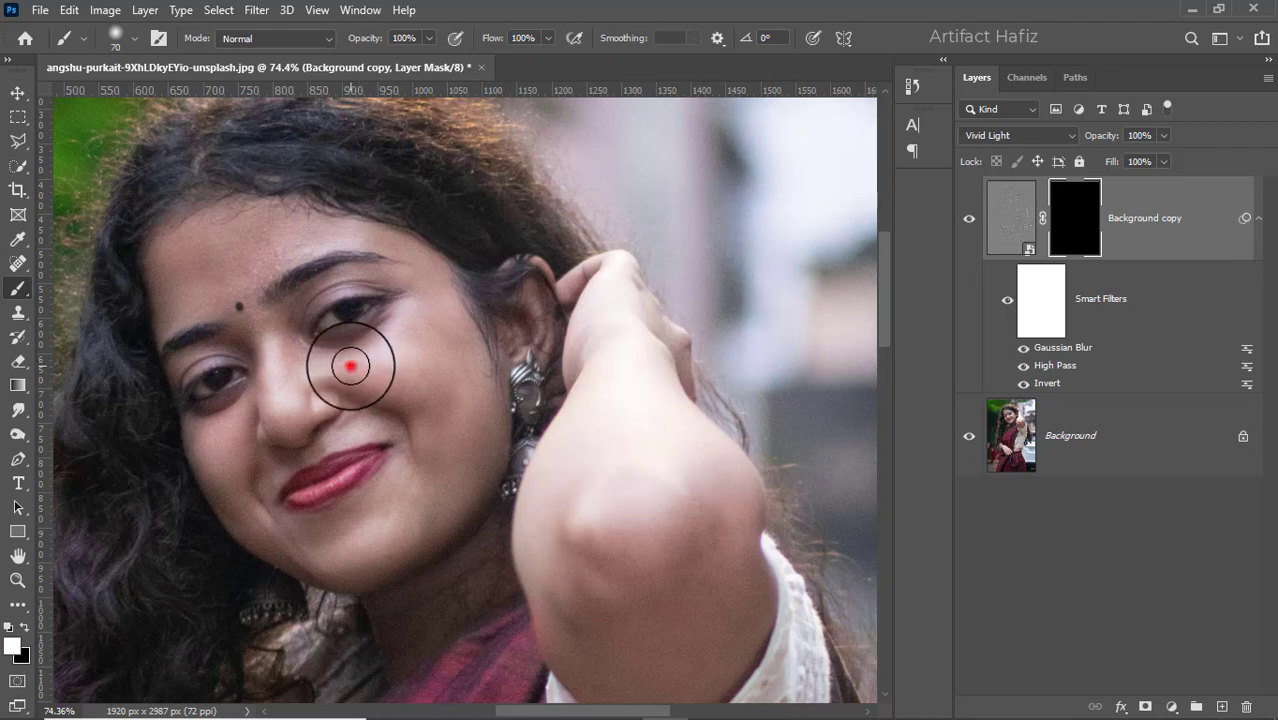
# Step: Paint white on the mask over the cheek beside the earring and along the jaw to the chin
pyautogui.moveTo(351, 366)
pyautogui.mouseDown()
pyautogui.moveTo(405, 367)
pyautogui.moveTo(412, 325)
pyautogui.moveTo(412, 364)
pyautogui.moveTo(417, 295)
pyautogui.moveTo(456, 402)
pyautogui.mouseUp()
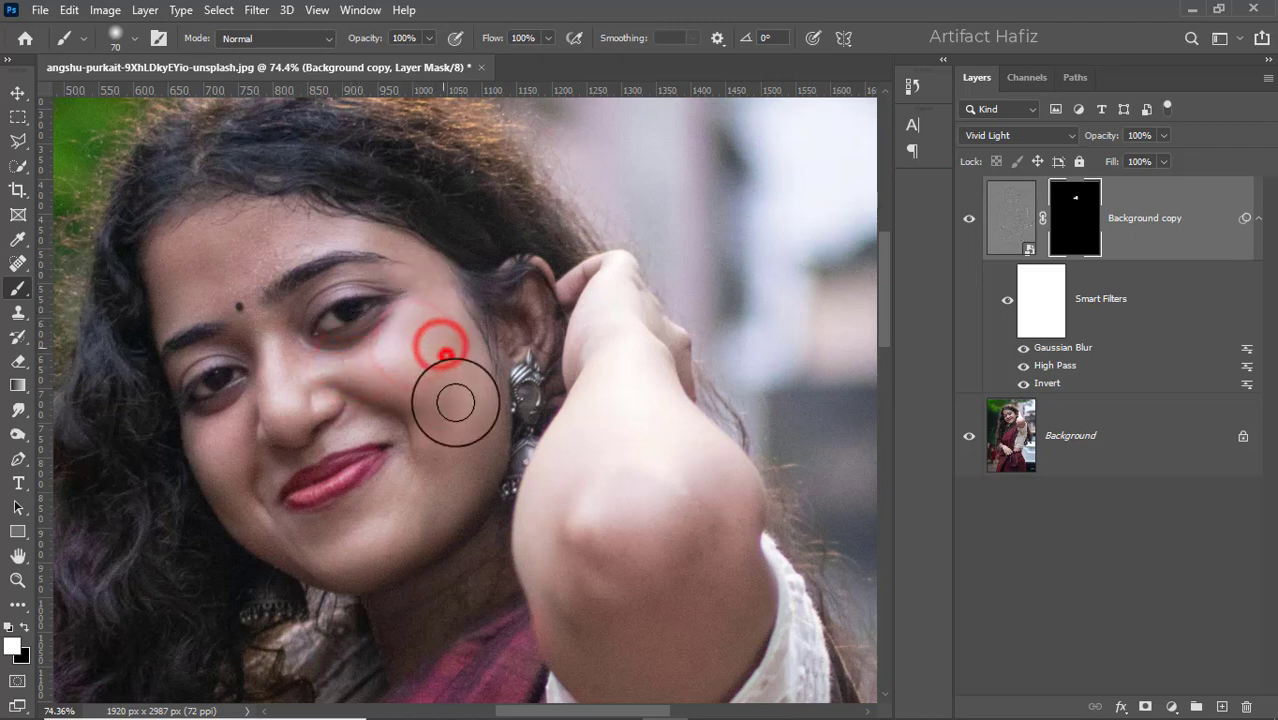
pyautogui.moveTo(451, 339)
pyautogui.mouseDown()
pyautogui.moveTo(465, 381)
pyautogui.moveTo(451, 364)
pyautogui.moveTo(448, 486)
pyautogui.mouseUp()
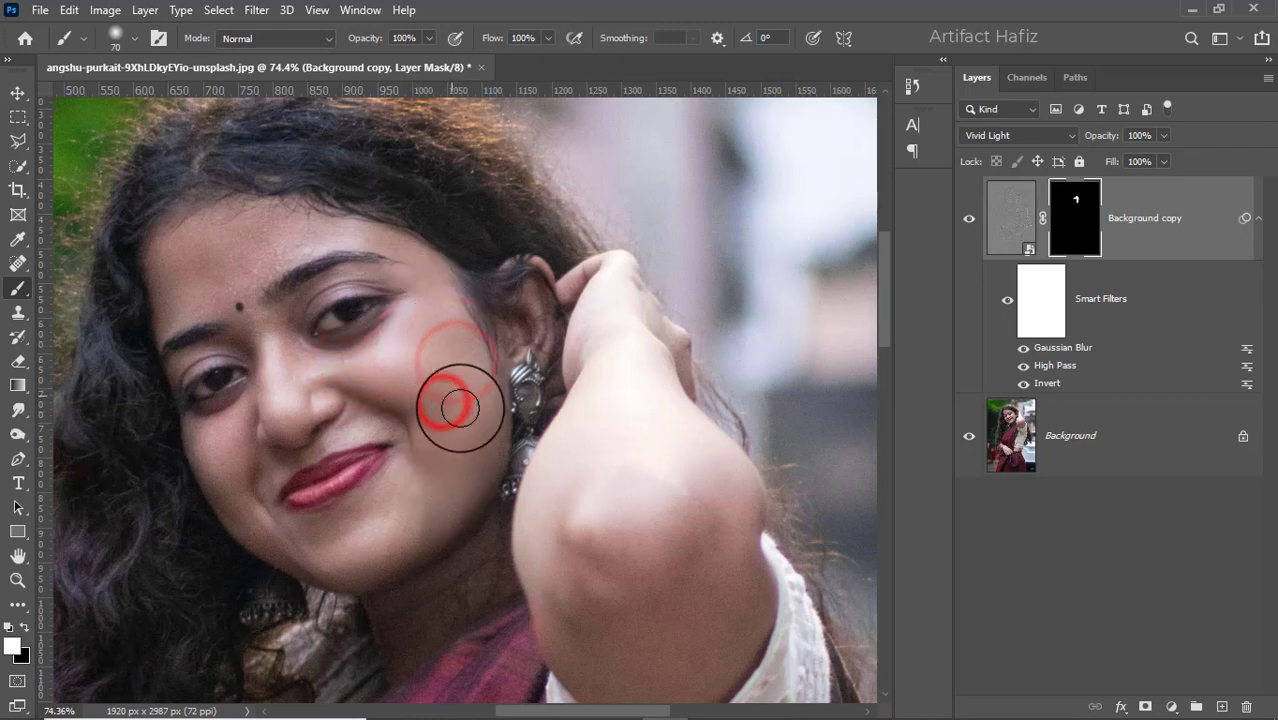
pyautogui.moveTo(467, 419)
pyautogui.mouseDown()
pyautogui.moveTo(473, 452)
pyautogui.moveTo(387, 547)
pyautogui.mouseUp()
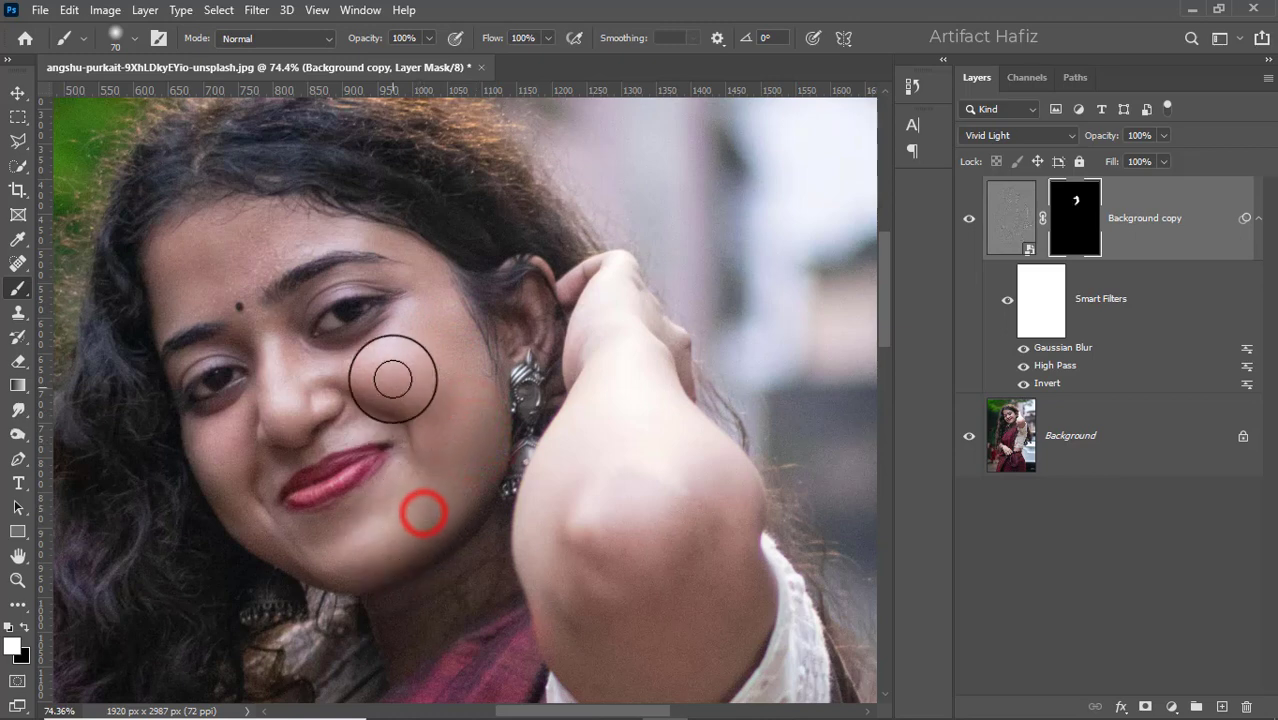
# Step: Reduce the brush to 50 px and paint white on the mask under the eye near the earring and across the forehead
pyautogui.press('[')
pyautogui.moveTo(355, 361)
pyautogui.mouseDown()
pyautogui.moveTo(411, 349)
pyautogui.moveTo(410, 324)
pyautogui.moveTo(389, 357)
pyautogui.moveTo(416, 331)
pyautogui.mouseUp()
pyautogui.moveTo(263, 243)
pyautogui.mouseDown()
pyautogui.moveTo(197, 269)
pyautogui.moveTo(239, 241)
pyautogui.moveTo(304, 237)
pyautogui.moveTo(253, 226)
pyautogui.moveTo(376, 238)
pyautogui.moveTo(417, 249)
pyautogui.moveTo(431, 306)
pyautogui.mouseUp()
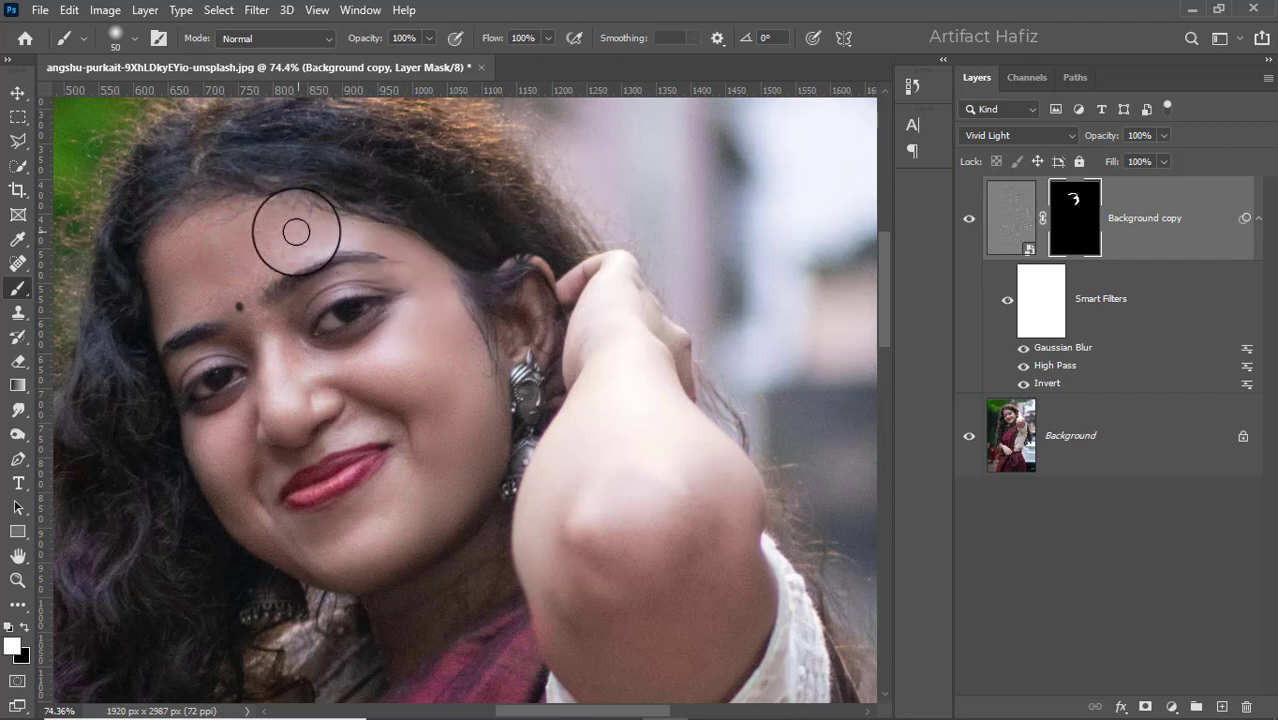
pyautogui.moveTo(277, 239)
pyautogui.mouseDown()
pyautogui.moveTo(231, 260)
pyautogui.moveTo(244, 296)
pyautogui.moveTo(247, 280)
pyautogui.mouseUp()
pyautogui.moveTo(245, 277); pyautogui.dragTo(303, 241)
pyautogui.moveTo(291, 240)
pyautogui.mouseDown()
pyautogui.moveTo(177, 263)
pyautogui.moveTo(176, 288)
pyautogui.moveTo(222, 285)
pyautogui.moveTo(262, 257)
pyautogui.moveTo(234, 285)
pyautogui.moveTo(231, 242)
pyautogui.moveTo(254, 232)
pyautogui.moveTo(228, 234)
pyautogui.moveTo(265, 262)
pyautogui.moveTo(308, 257)
pyautogui.mouseUp()
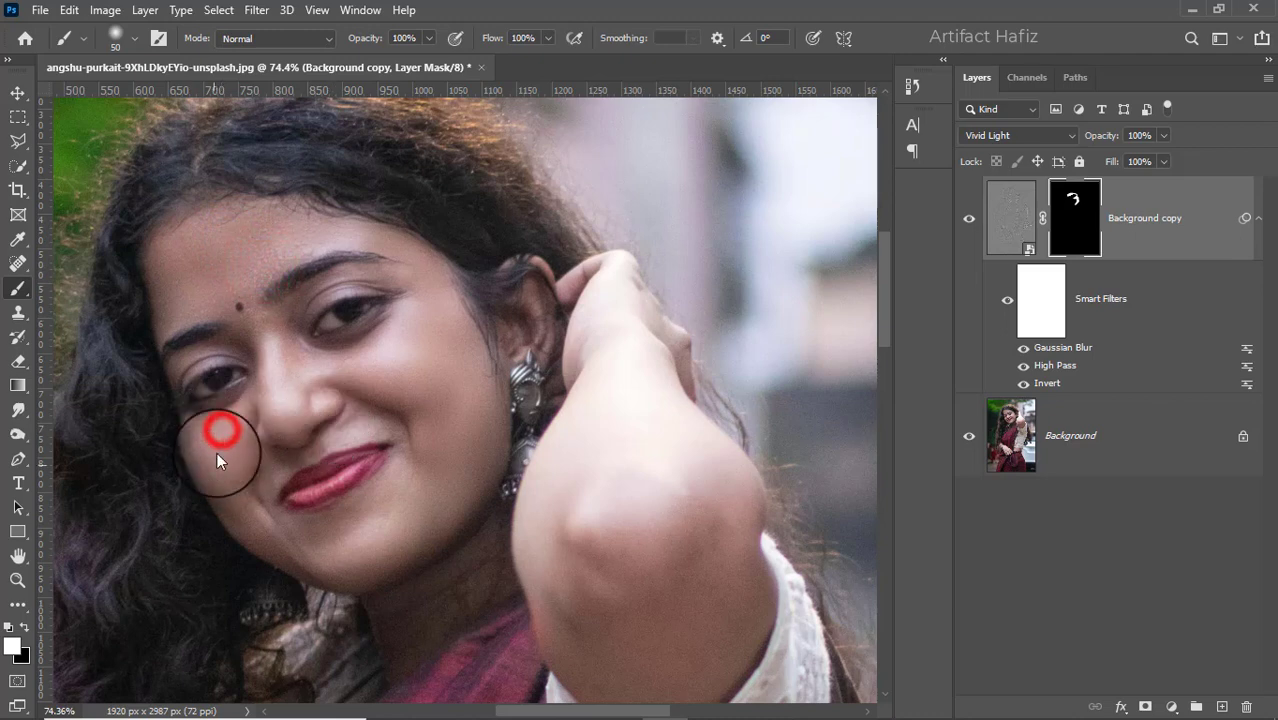
# Step: Paint white on the mask over the cheek on the hair side and over the nose with the 50 px brush
pyautogui.moveTo(220, 461); pyautogui.dragTo(245, 517)
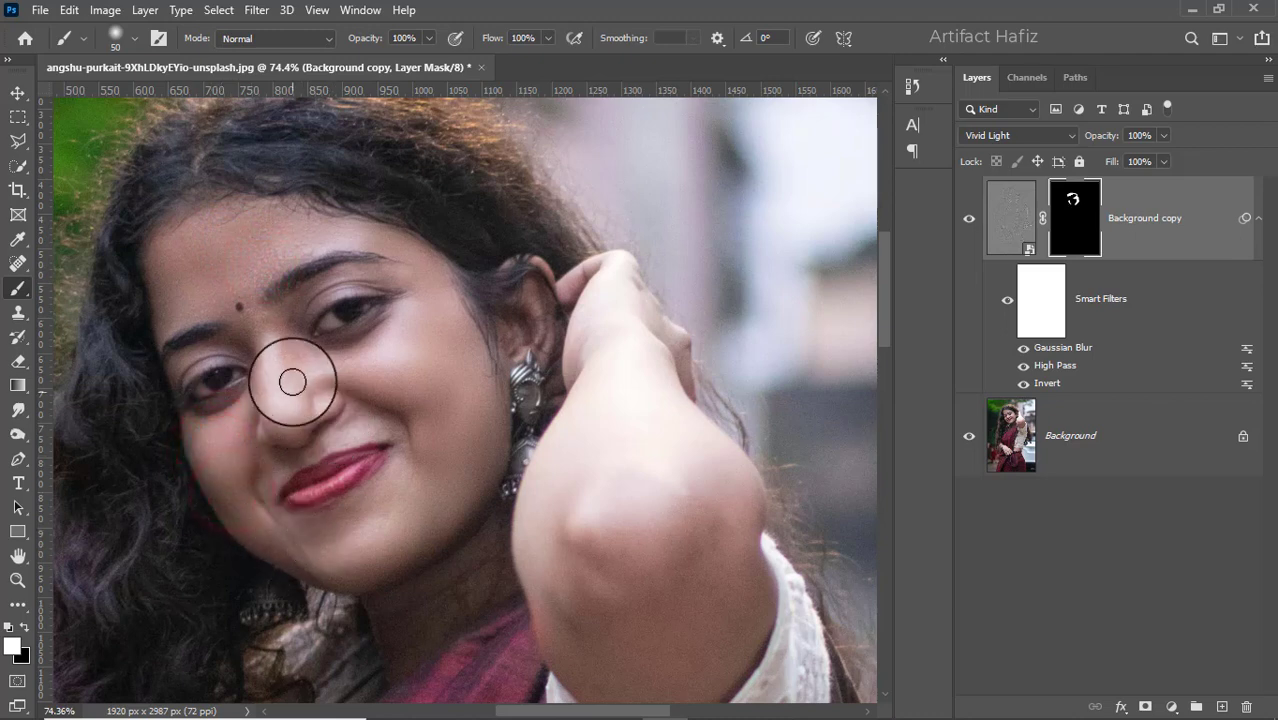
pyautogui.moveTo(275, 351); pyautogui.dragTo(284, 438)
pyautogui.moveTo(272, 353)
pyautogui.mouseDown()
pyautogui.moveTo(282, 438)
pyautogui.moveTo(281, 363)
pyautogui.moveTo(359, 367)
pyautogui.mouseUp()
pyautogui.moveTo(305, 362)
pyautogui.mouseDown()
pyautogui.moveTo(420, 370)
pyautogui.moveTo(335, 365)
pyautogui.moveTo(436, 402)
pyautogui.mouseUp()
# Step: Shrink the brush to 35 px and paint white on the mask around the mouth, nose bridge, outer eye corner and forehead
pyautogui.press('[')
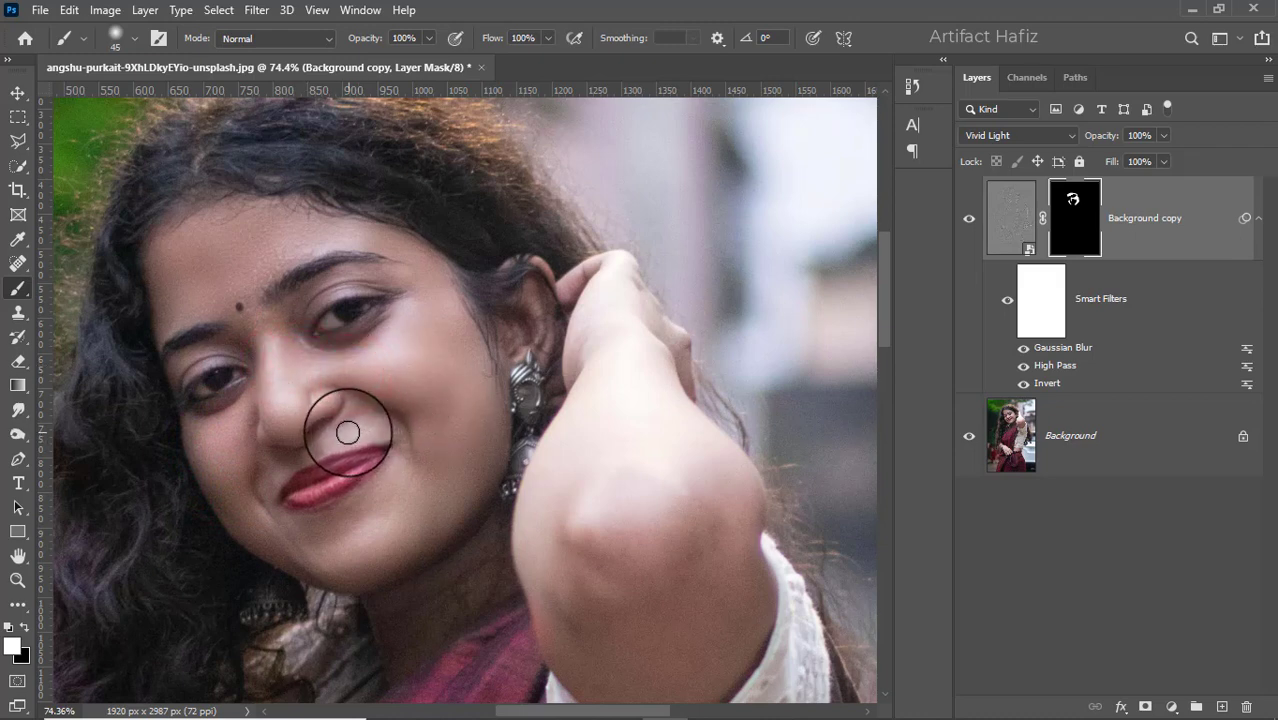
pyautogui.moveTo(345, 433)
pyautogui.mouseDown()
pyautogui.moveTo(376, 427)
pyautogui.moveTo(273, 473)
pyautogui.moveTo(314, 519)
pyautogui.moveTo(305, 525)
pyautogui.moveTo(385, 499)
pyautogui.moveTo(343, 537)
pyautogui.moveTo(322, 536)
pyautogui.moveTo(394, 513)
pyautogui.moveTo(348, 531)
pyautogui.moveTo(369, 555)
pyautogui.moveTo(430, 475)
pyautogui.moveTo(395, 431)
pyautogui.mouseUp()
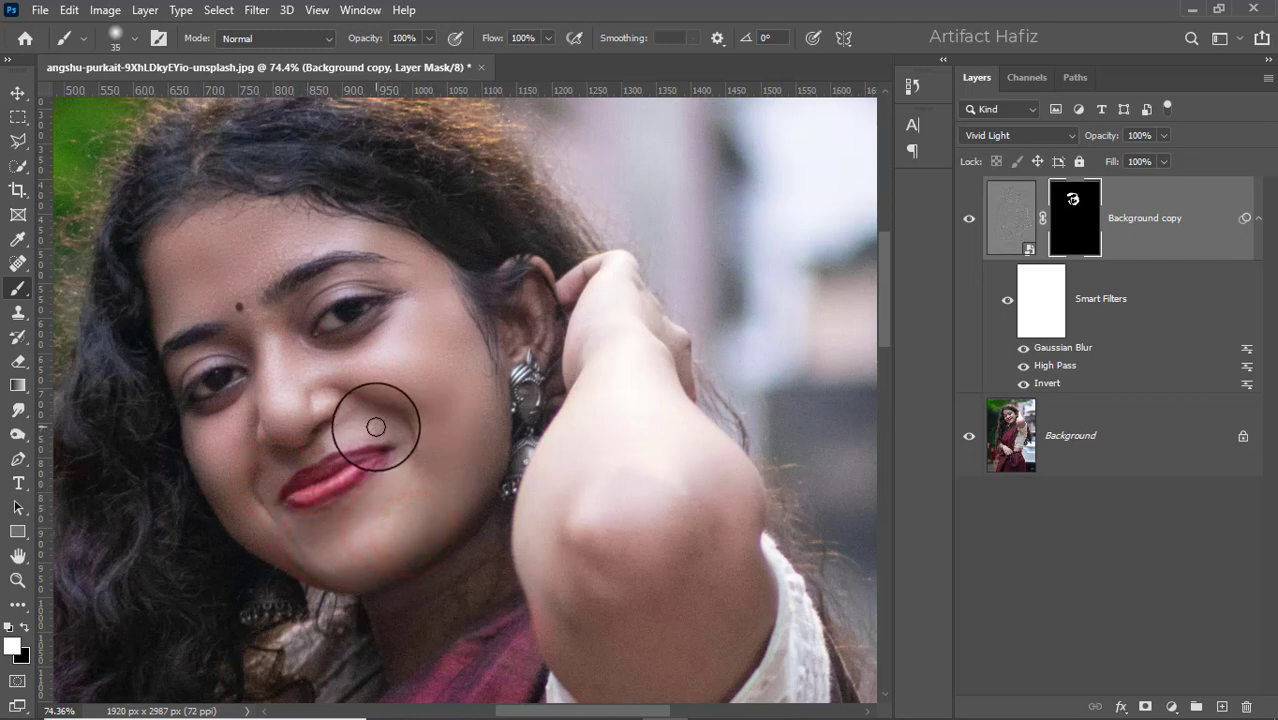
pyautogui.moveTo(228, 425)
pyautogui.mouseDown()
pyautogui.moveTo(191, 431)
pyautogui.moveTo(213, 482)
pyautogui.moveTo(270, 376)
pyautogui.moveTo(259, 378)
pyautogui.moveTo(223, 443)
pyautogui.moveTo(240, 447)
pyautogui.moveTo(294, 401)
pyautogui.moveTo(265, 330)
pyautogui.moveTo(320, 368)
pyautogui.moveTo(257, 328)
pyautogui.moveTo(296, 348)
pyautogui.mouseUp()
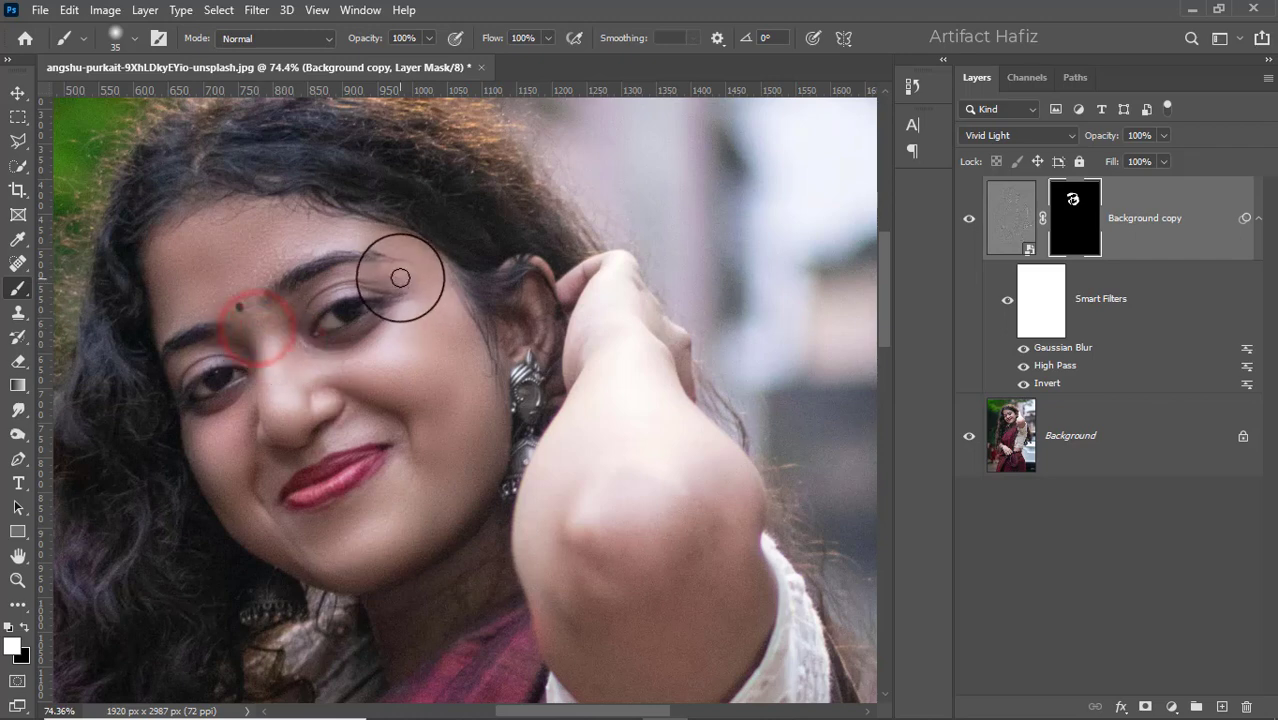
pyautogui.moveTo(418, 283); pyautogui.dragTo(426, 336)
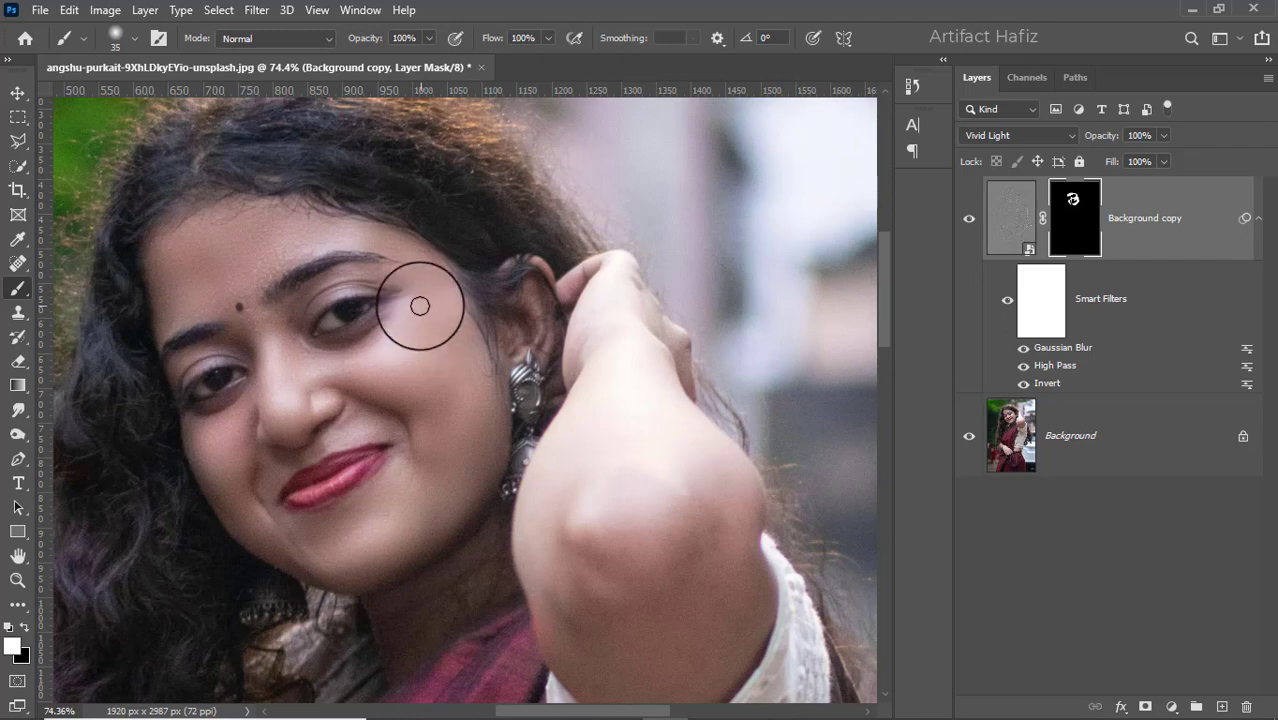
pyautogui.moveTo(224, 284)
pyautogui.mouseDown()
pyautogui.moveTo(271, 217)
pyautogui.moveTo(243, 223)
pyautogui.moveTo(280, 229)
pyautogui.moveTo(256, 234)
pyautogui.moveTo(334, 222)
pyautogui.mouseUp()
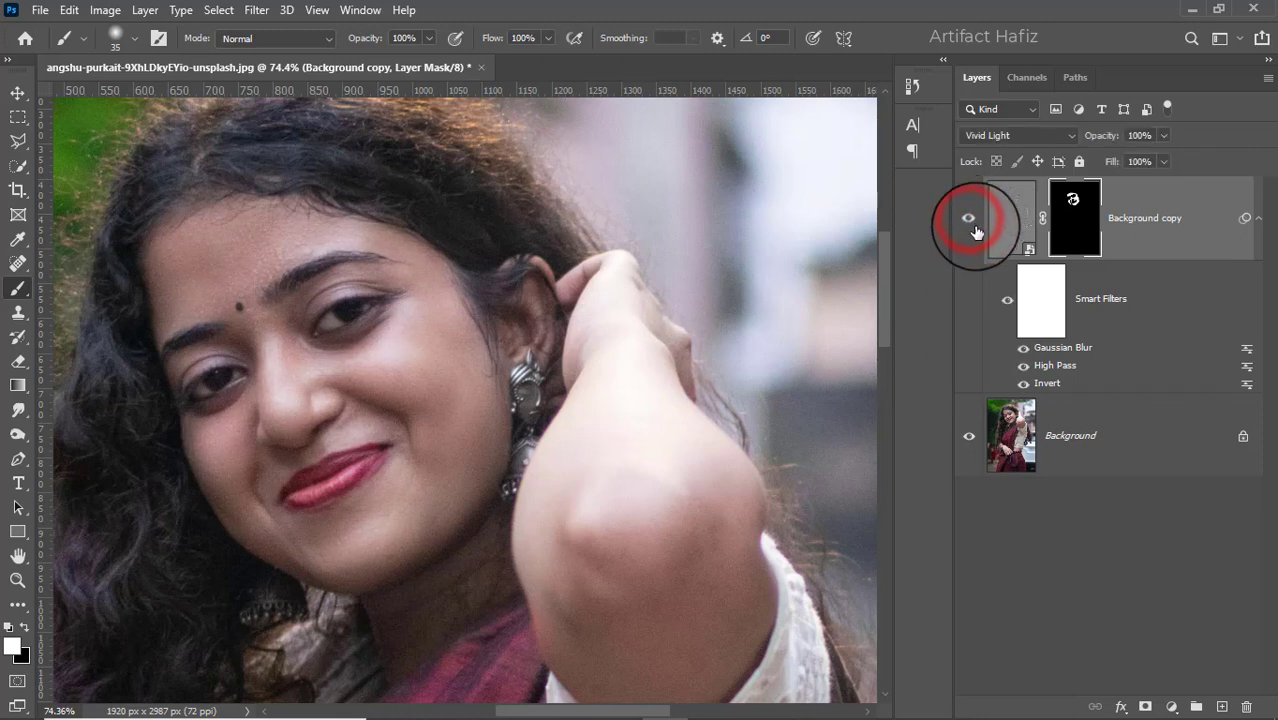
# Step: Add a Curves adjustment layer and brighten the RGB curve by anchoring a shadow point and raising a highlight point
pyautogui.scroll(-8, 528, 442)
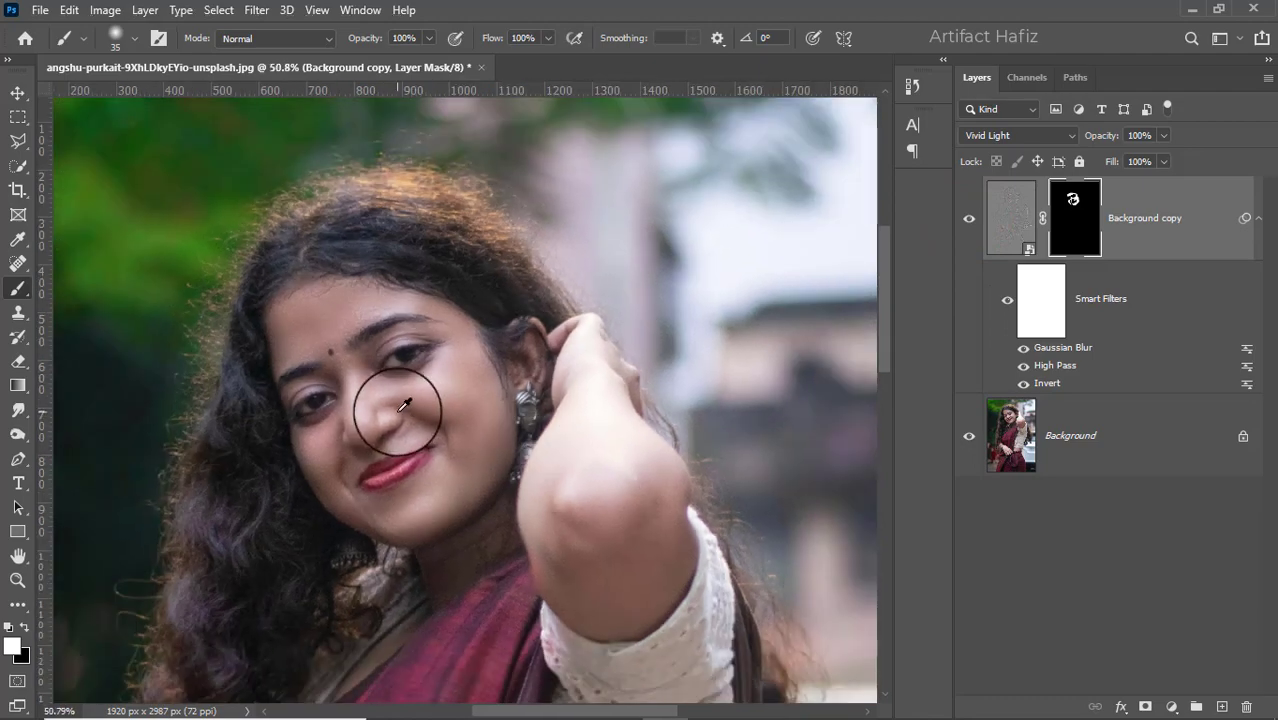
pyautogui.scroll(-3, 405, 412)
pyautogui.scroll(3, 376, 208)
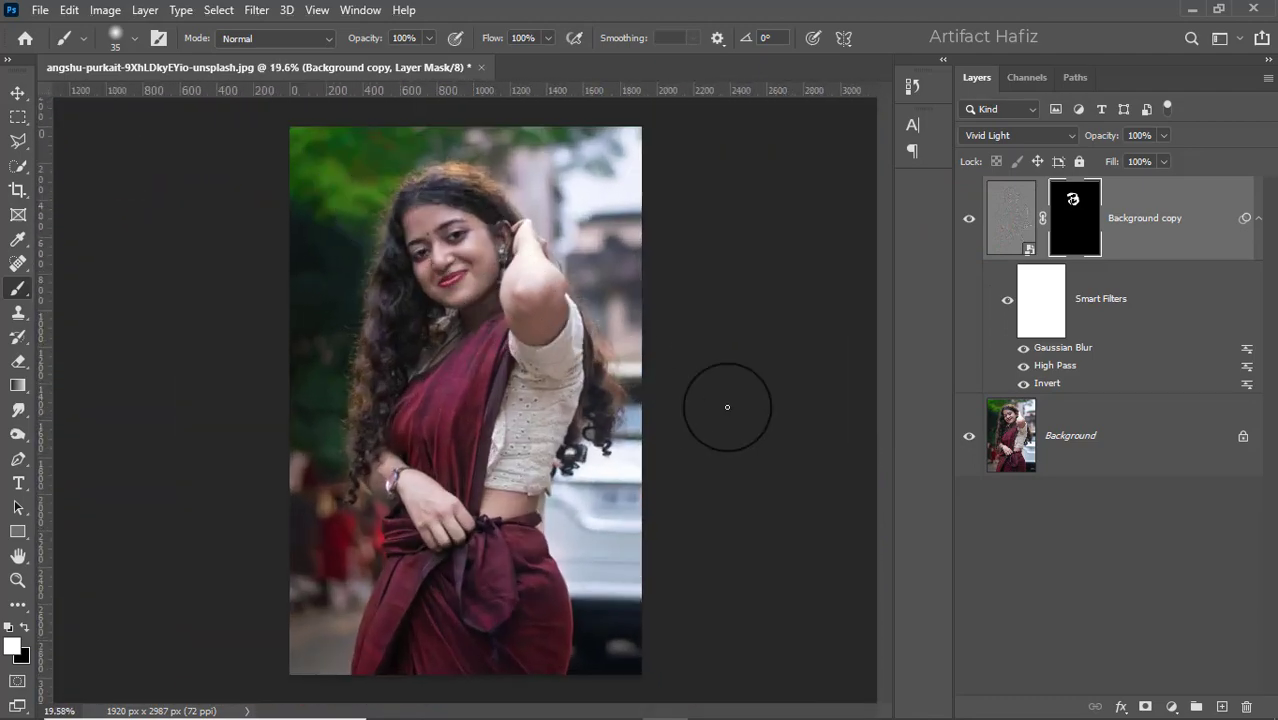
pyautogui.click(1169, 707)
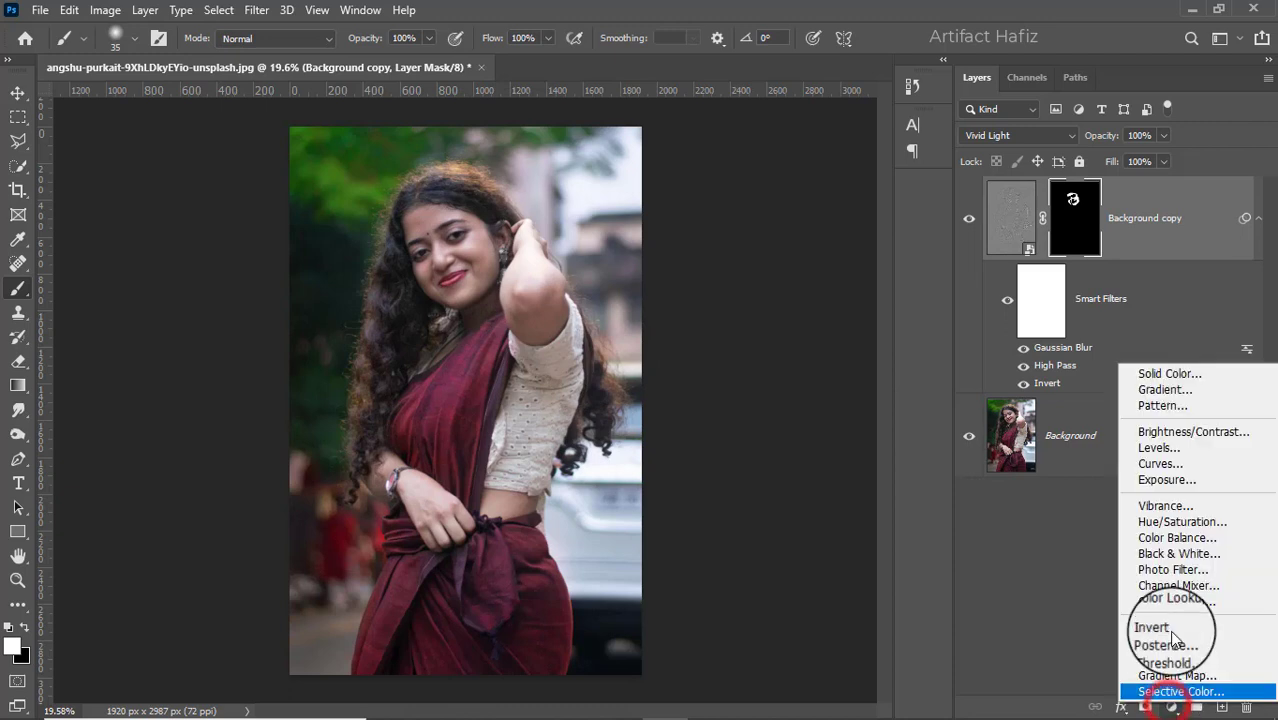
pyautogui.click(1176, 467)
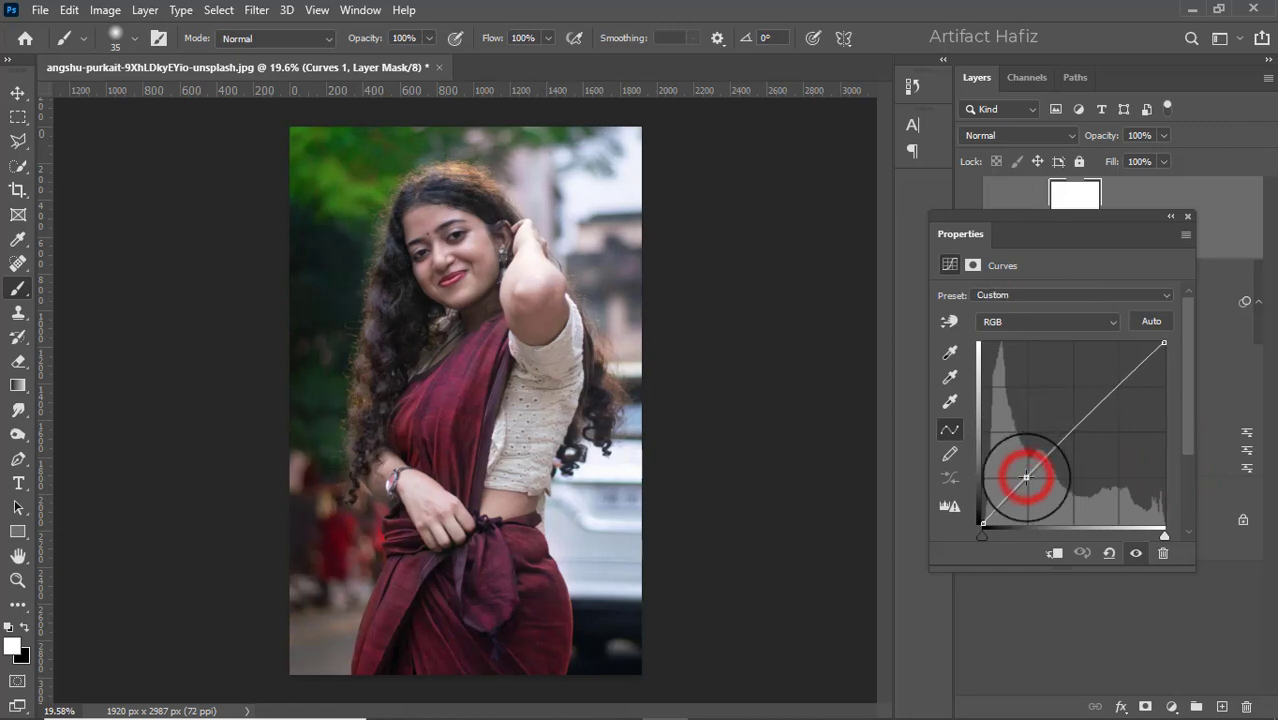
pyautogui.moveTo(1026, 477); pyautogui.dragTo(1025, 476)
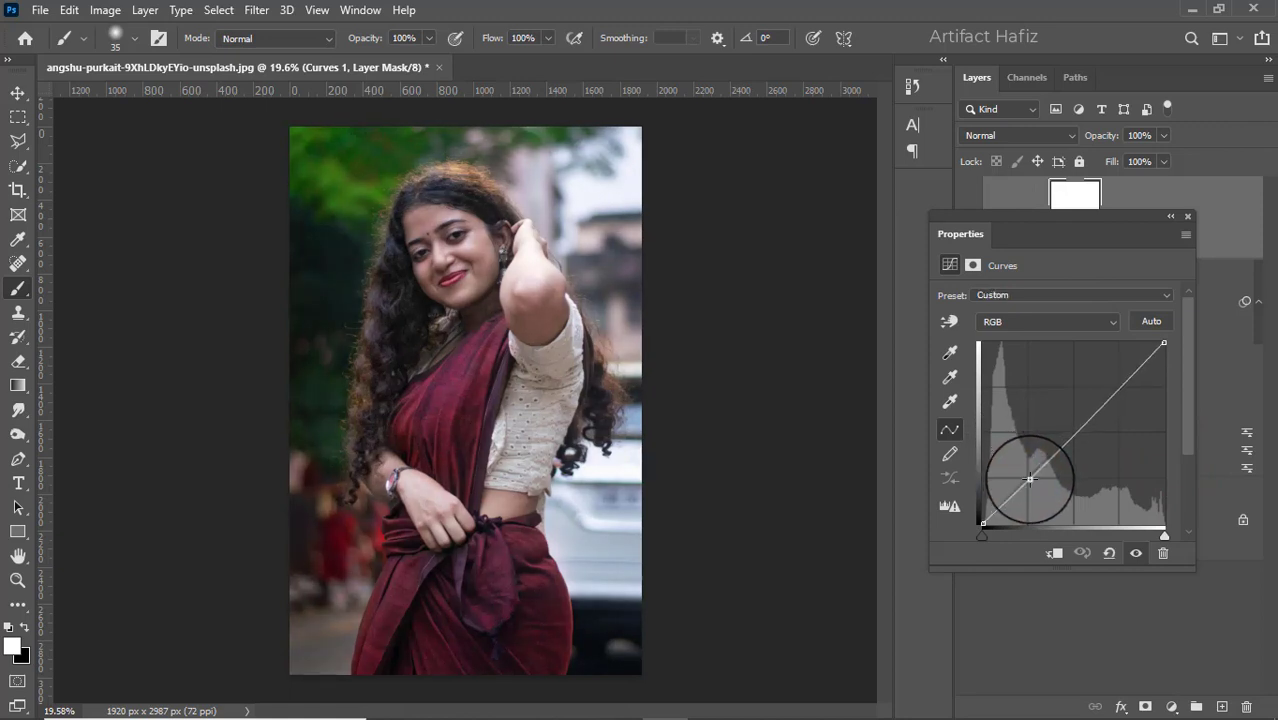
pyautogui.click(1117, 386)
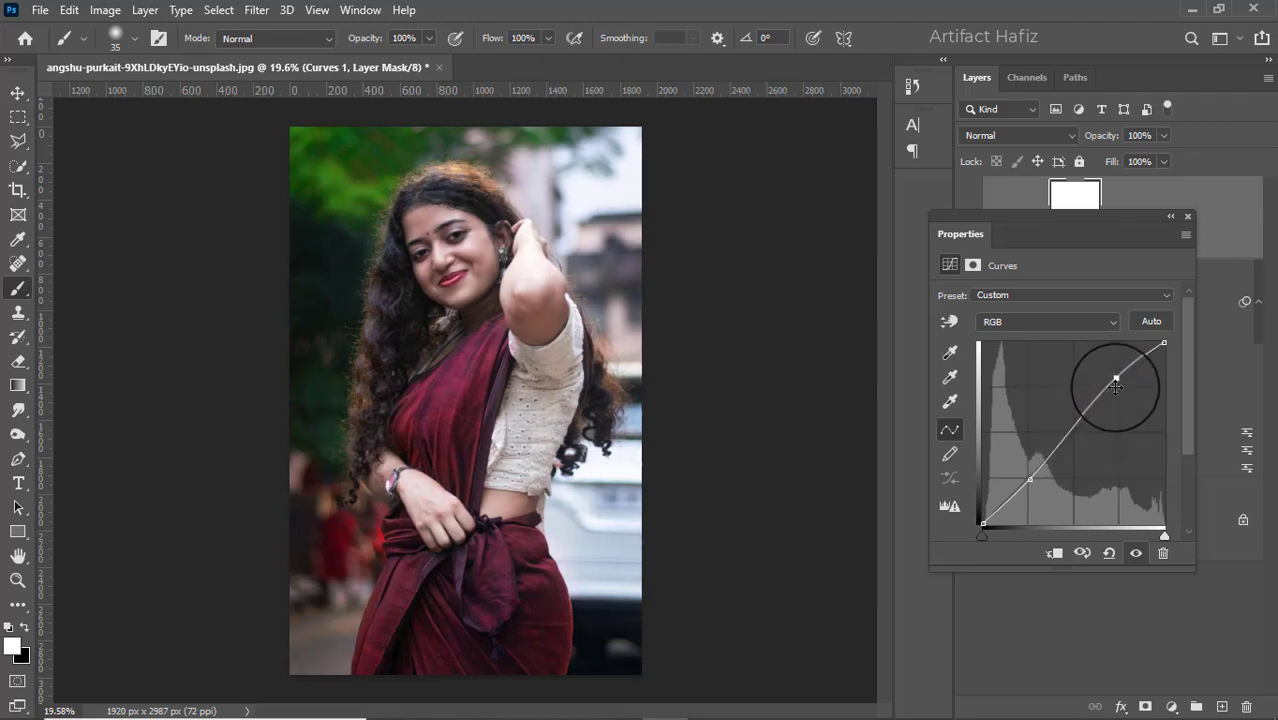
pyautogui.moveTo(1032, 485); pyautogui.dragTo(1028, 482)
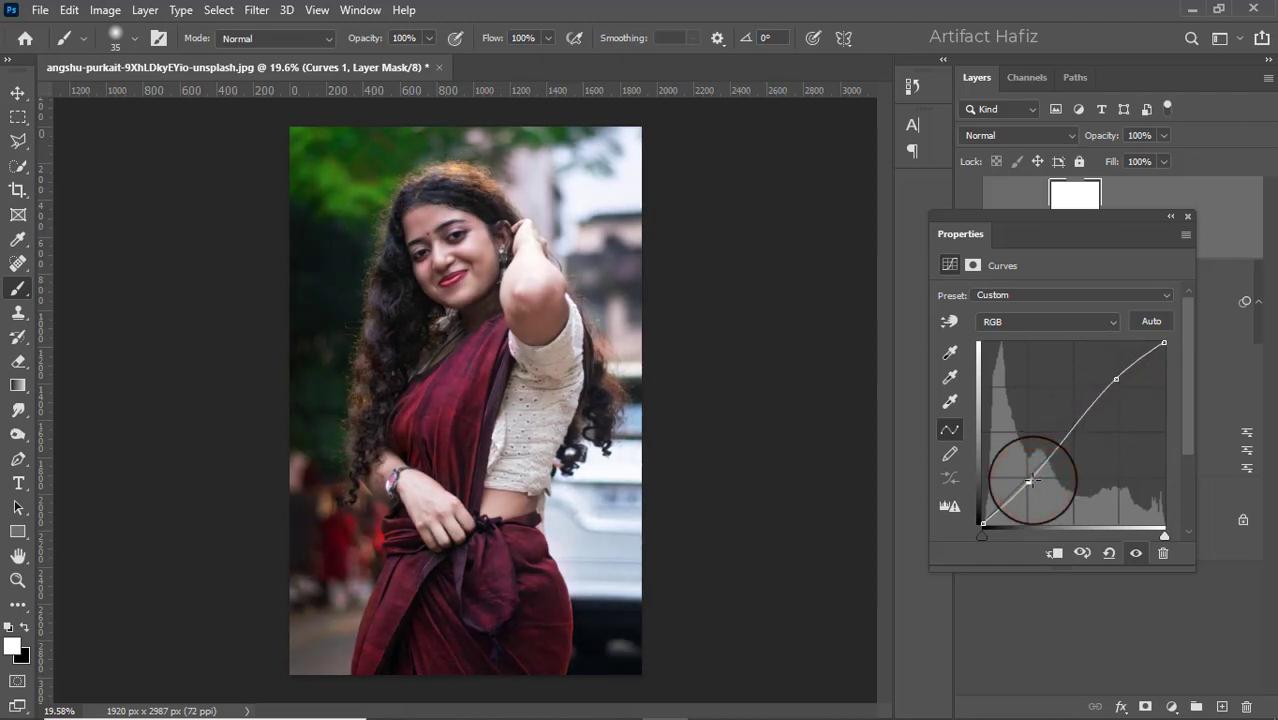
pyautogui.click(1188, 216)
# Step: Compare the portrait with the Curves layer hidden and shown, and invert the Curves layer mask to black
pyautogui.scroll(5, 528, 242)
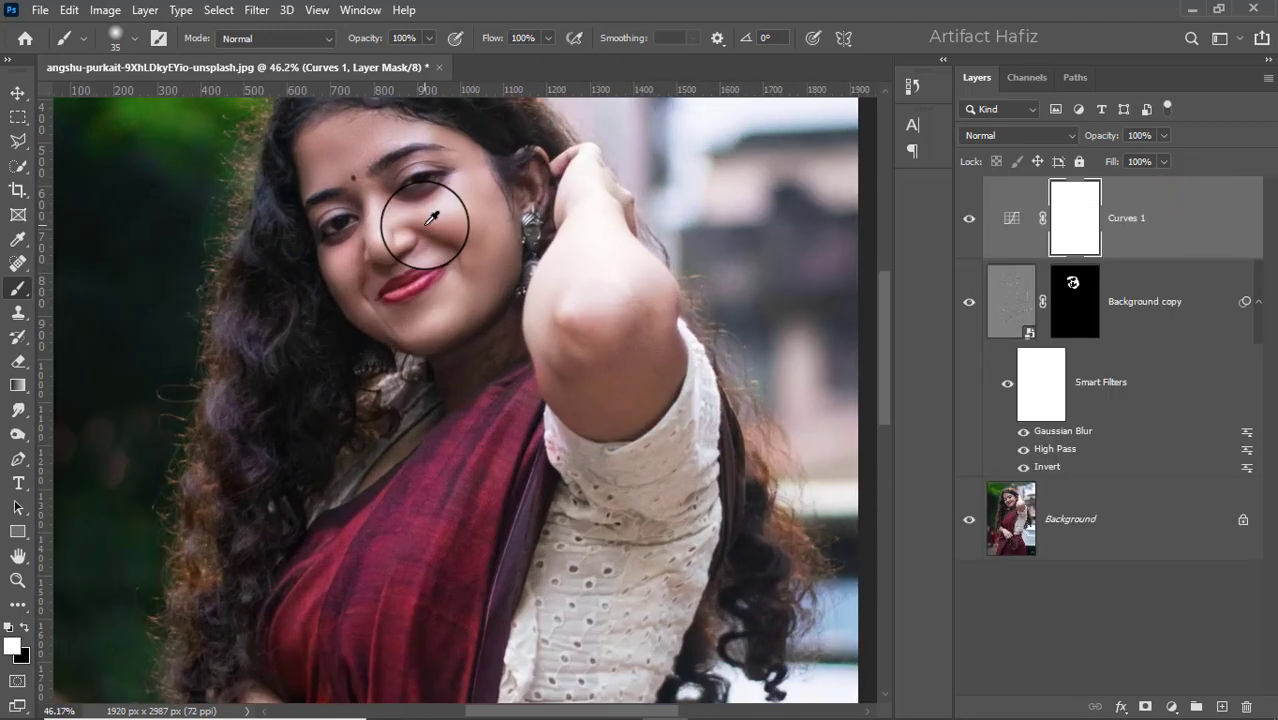
pyautogui.moveTo(465, 251); pyautogui.dragTo(465, 335)
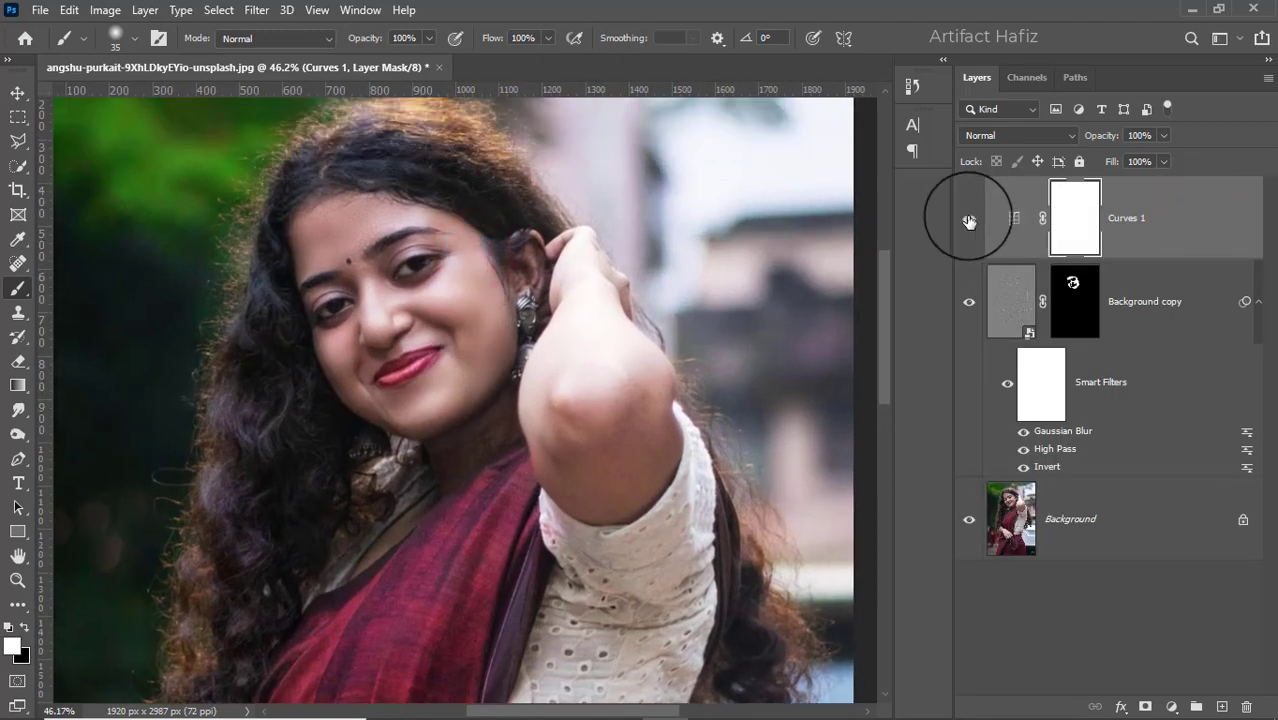
pyautogui.click(968, 221)
pyautogui.click(968, 221)
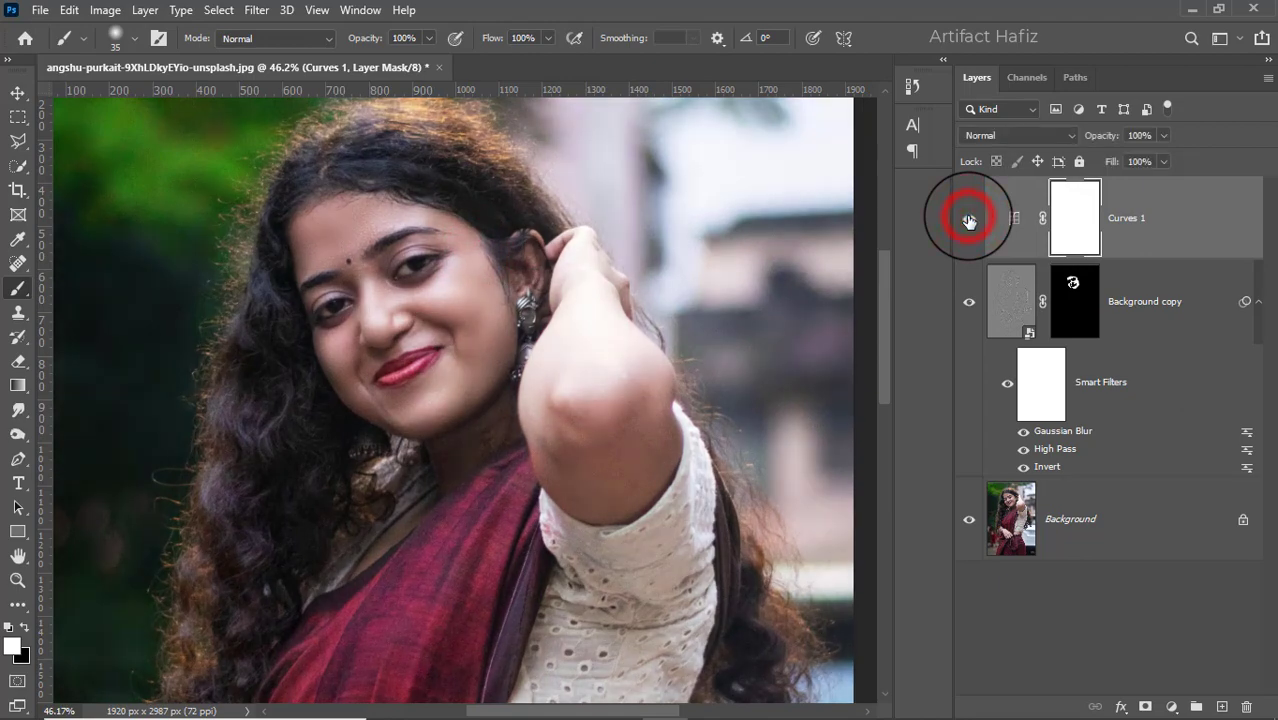
pyautogui.click(1070, 220)
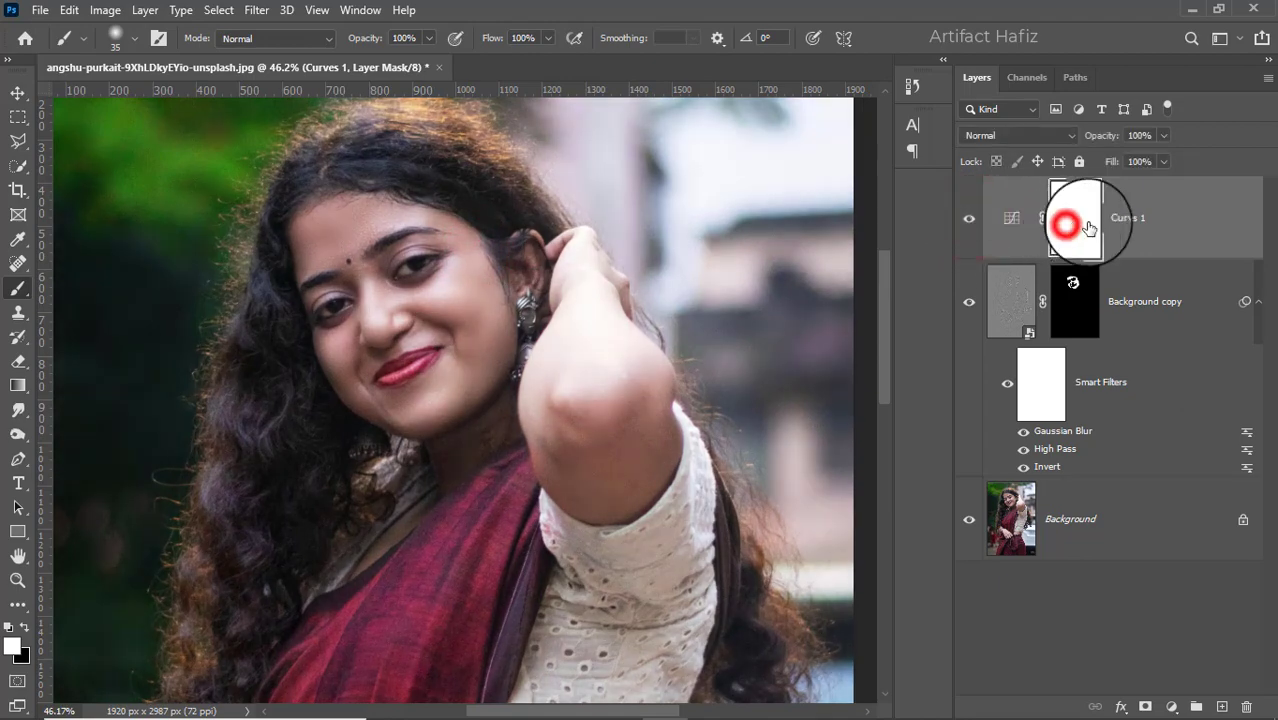
pyautogui.click(106, 10)
pyautogui.moveTo(130, 58)
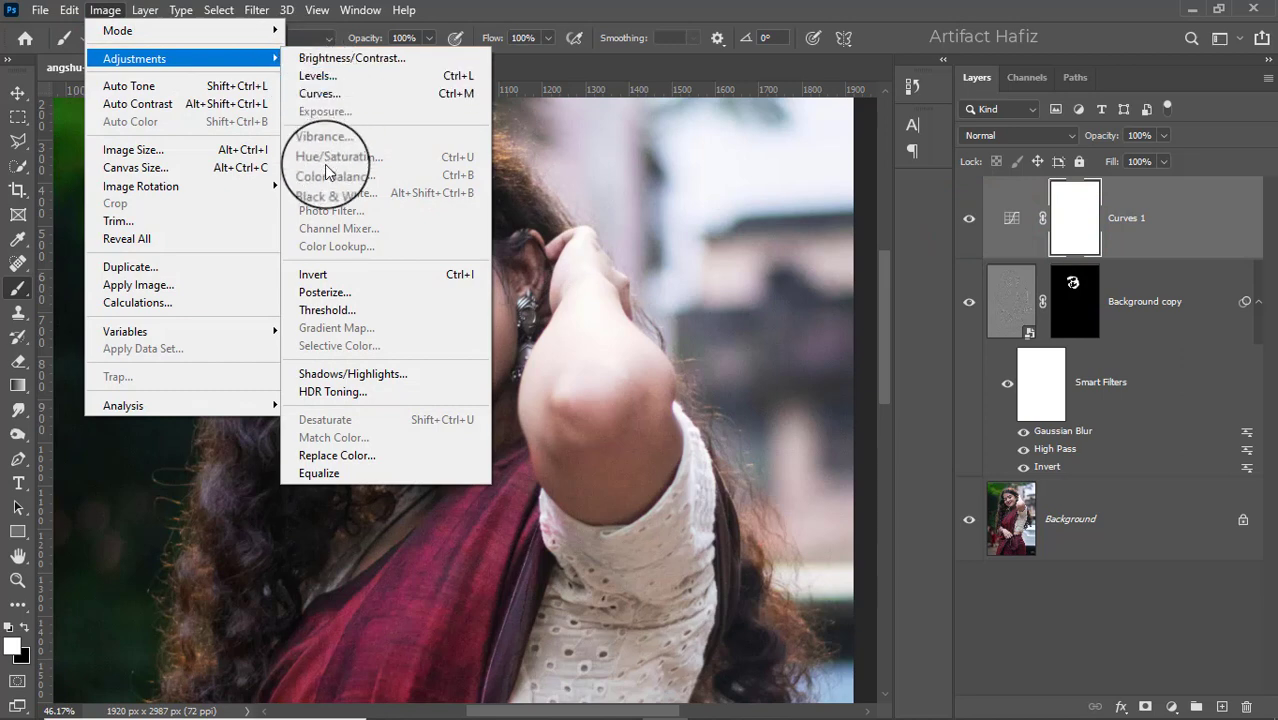
pyautogui.click(318, 275)
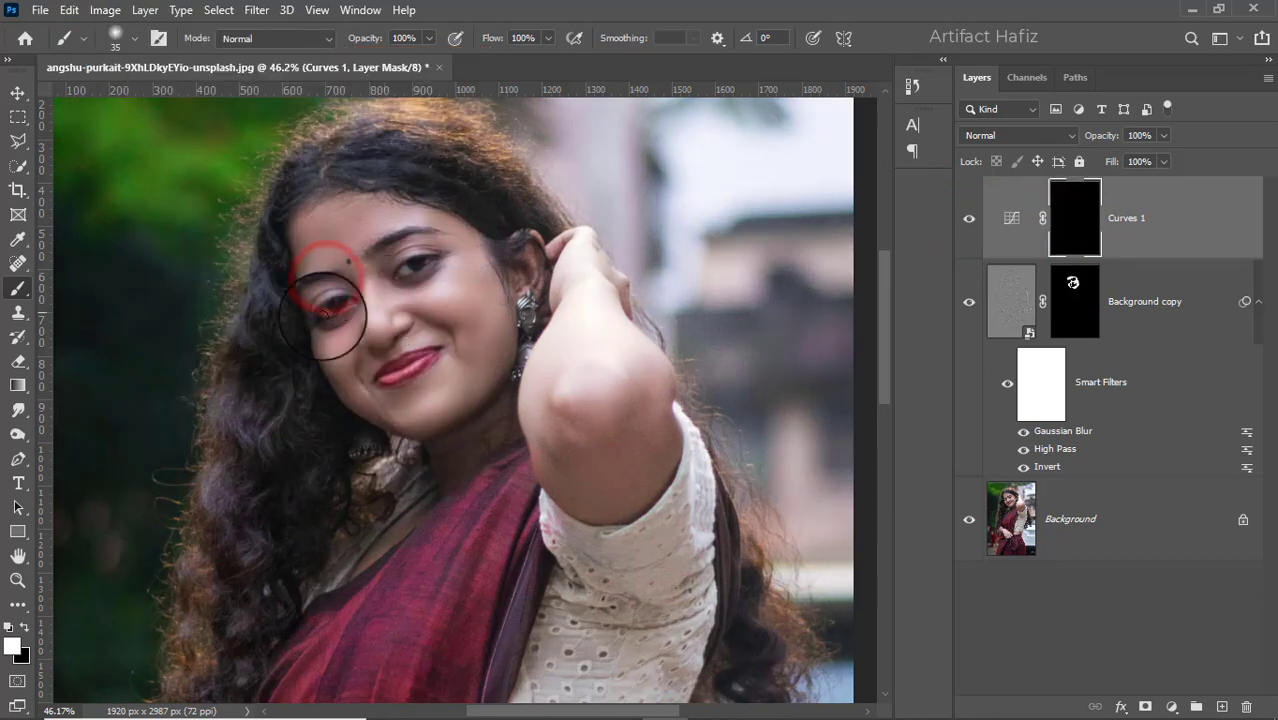
# Step: Enlarge the brush to 300 px, paint white over the face on the Curves mask, and check the brightening by toggling the layer
pyautogui.click(11, 290)
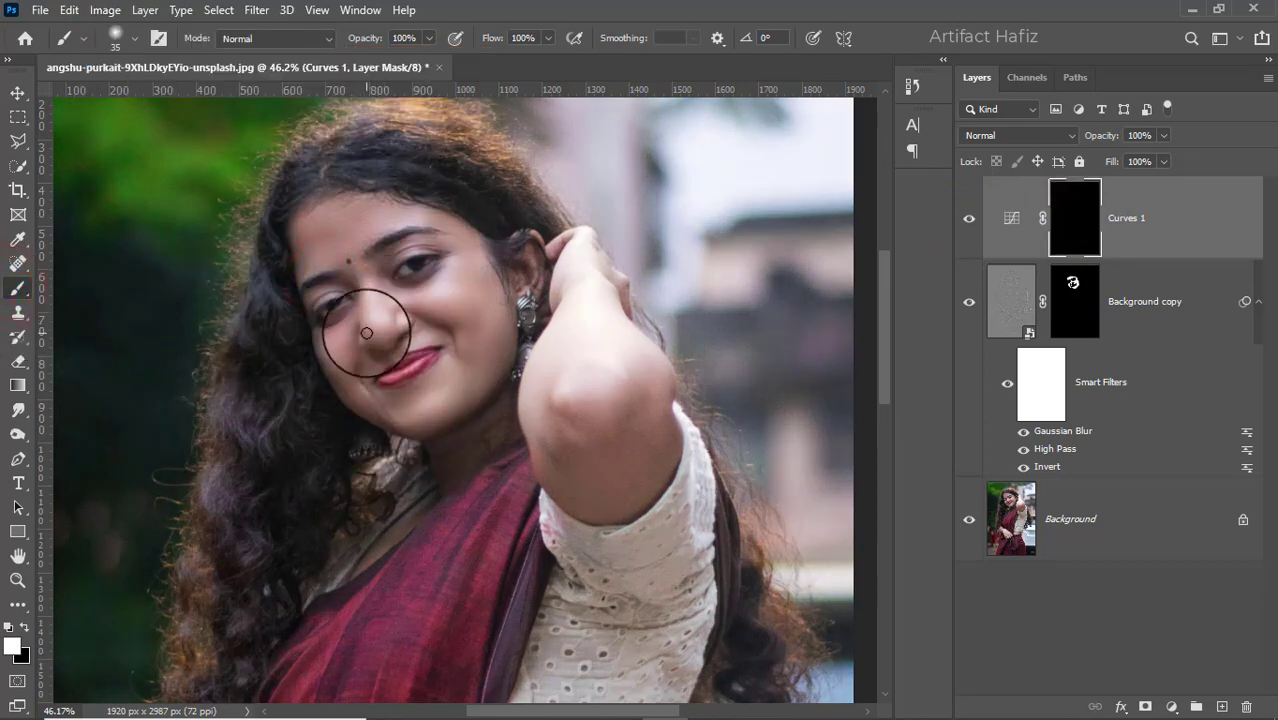
pyautogui.press(']')
pyautogui.press(']')
pyautogui.press(']')
pyautogui.press(']')
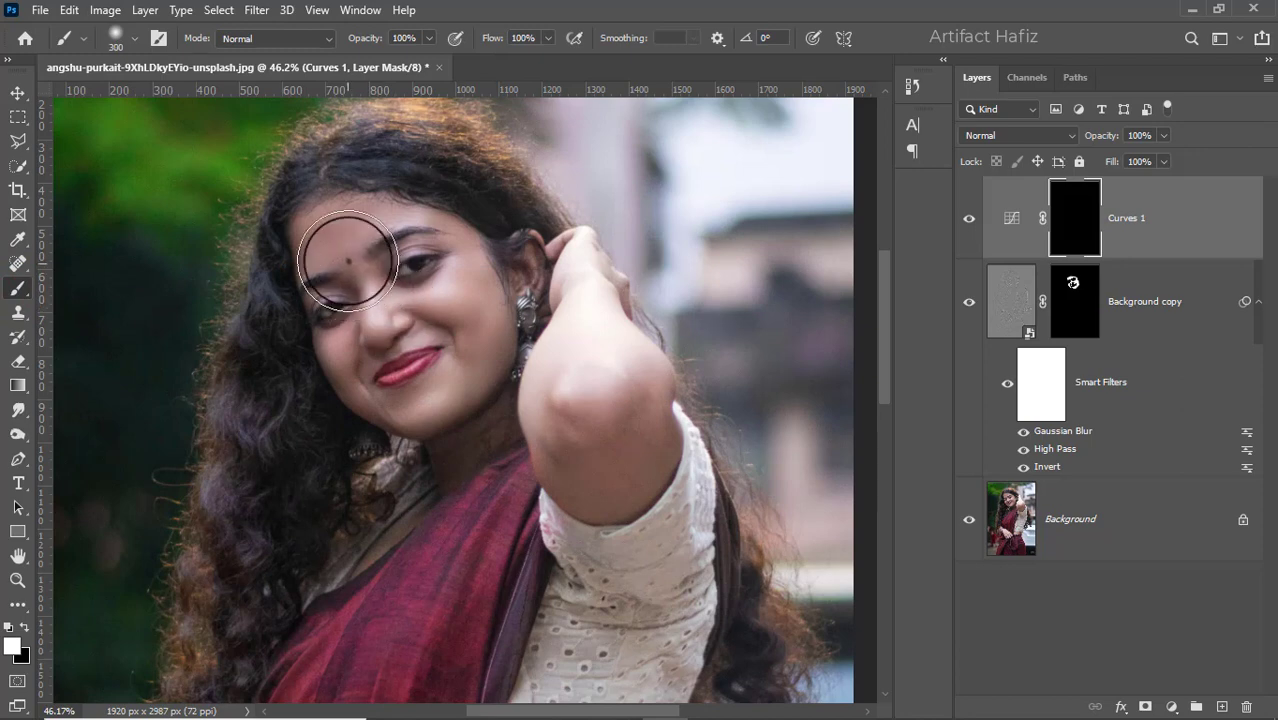
pyautogui.click(342, 255)
pyautogui.moveTo(410, 250); pyautogui.dragTo(356, 244)
pyautogui.moveTo(443, 383)
pyautogui.mouseDown()
pyautogui.moveTo(389, 386)
pyautogui.moveTo(407, 387)
pyautogui.mouseUp()
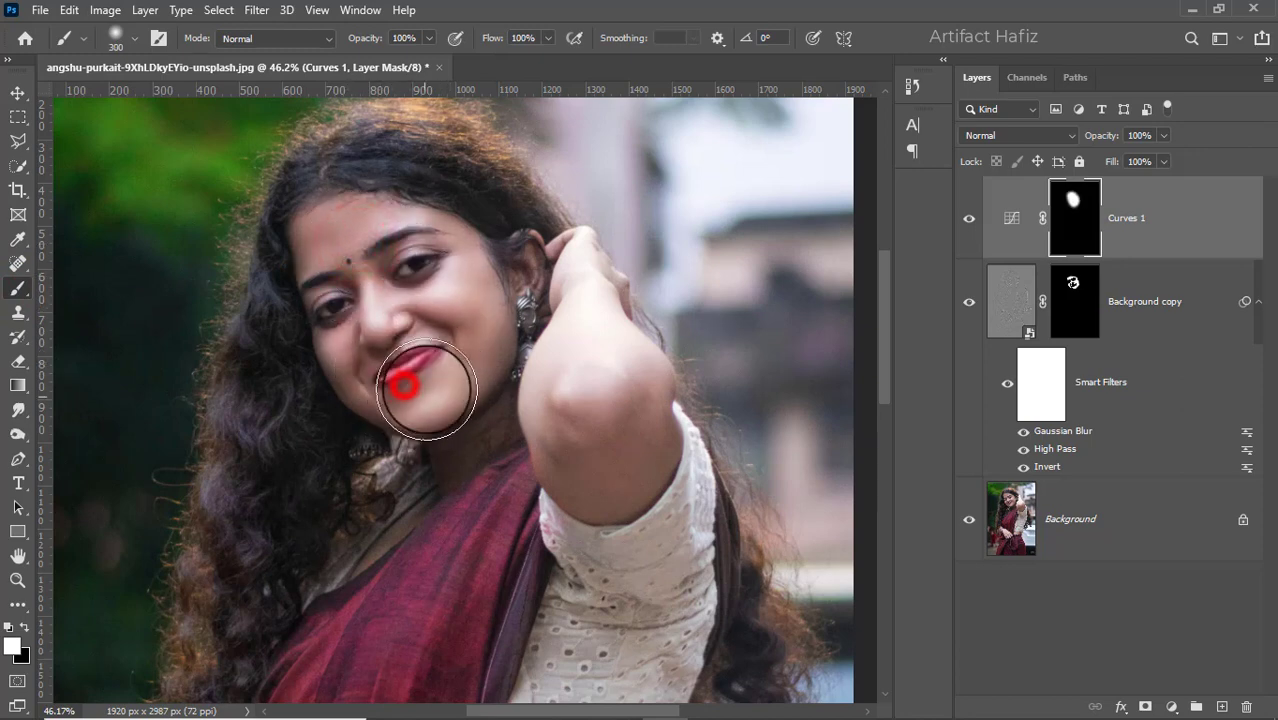
pyautogui.click(975, 219)
pyautogui.click(975, 219)
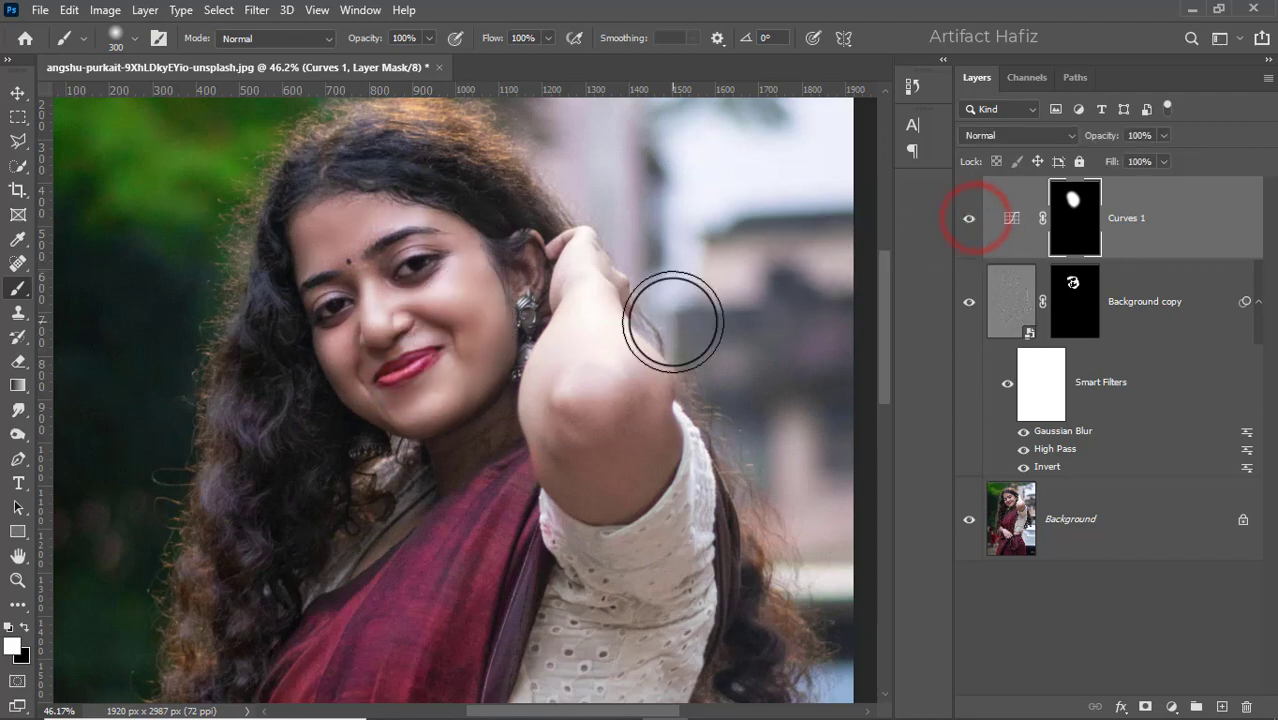
# Step: Add a Color Lookup adjustment layer above the Curves layer using the FallColors.look 3D LUT
pyautogui.scroll(-6, 621, 310)
pyautogui.scroll(2, 520, 295)
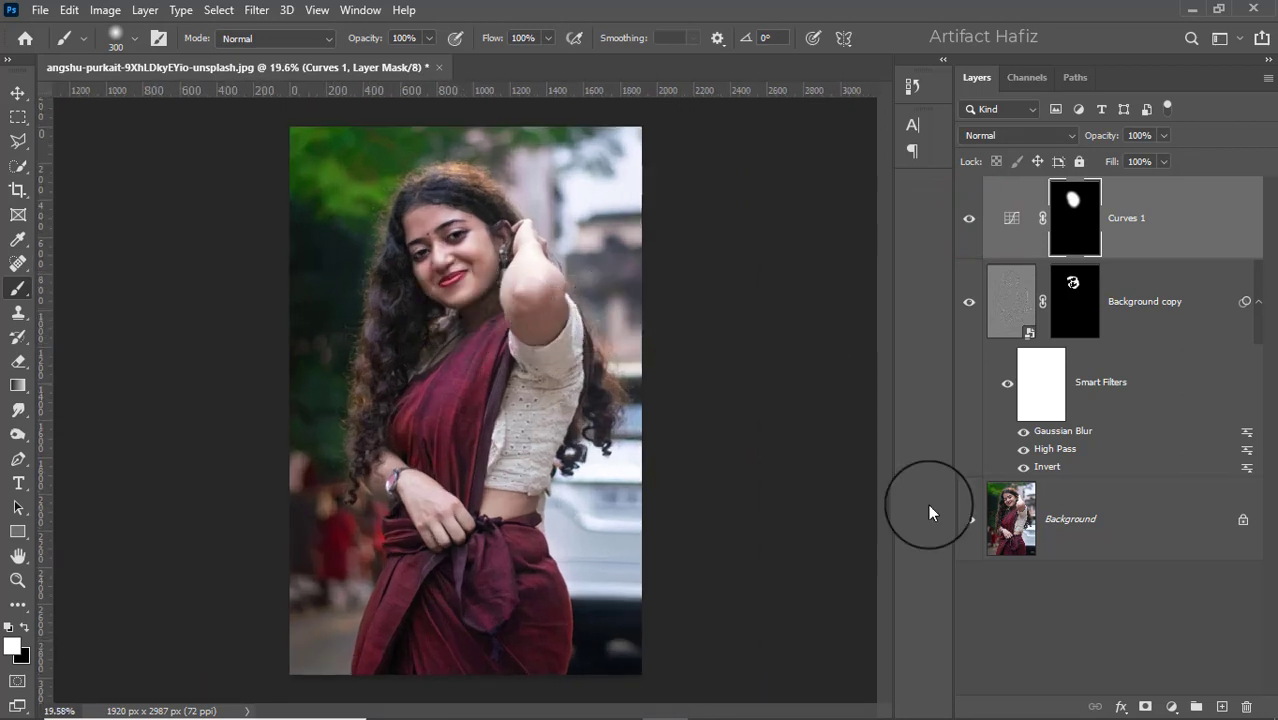
pyautogui.click(1170, 706)
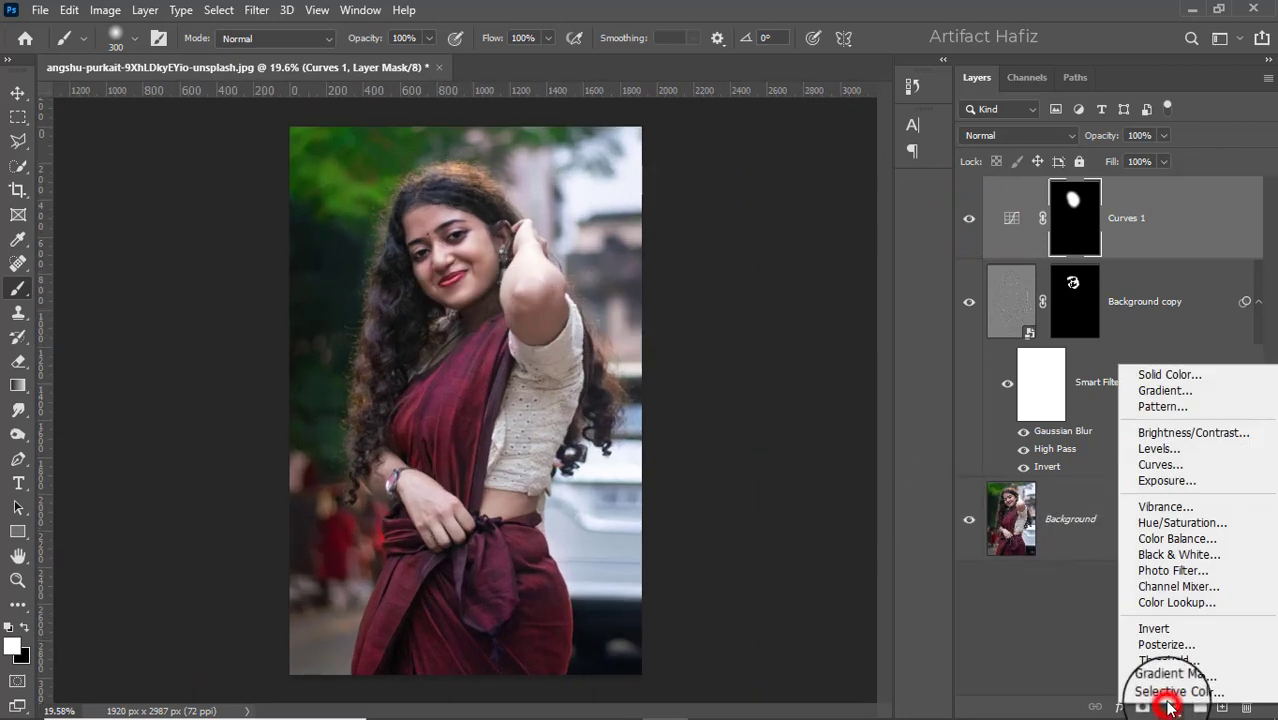
pyautogui.click(1150, 604)
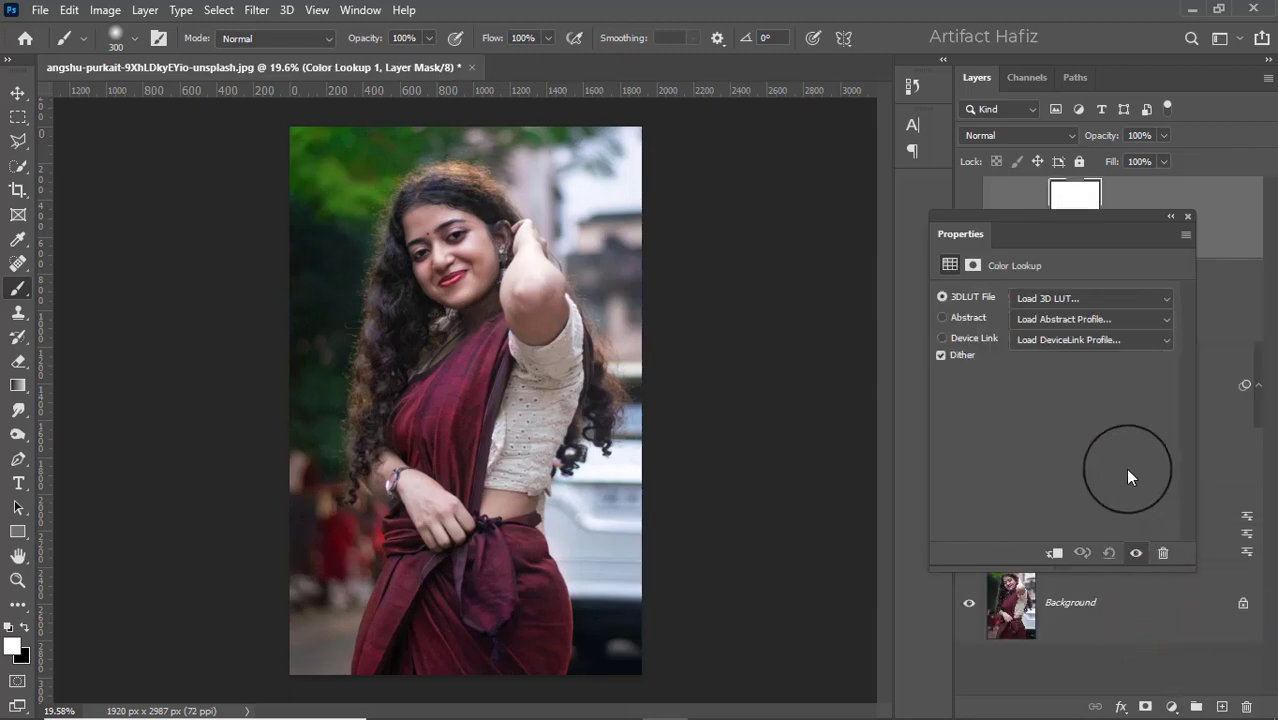
pyautogui.click(1043, 300)
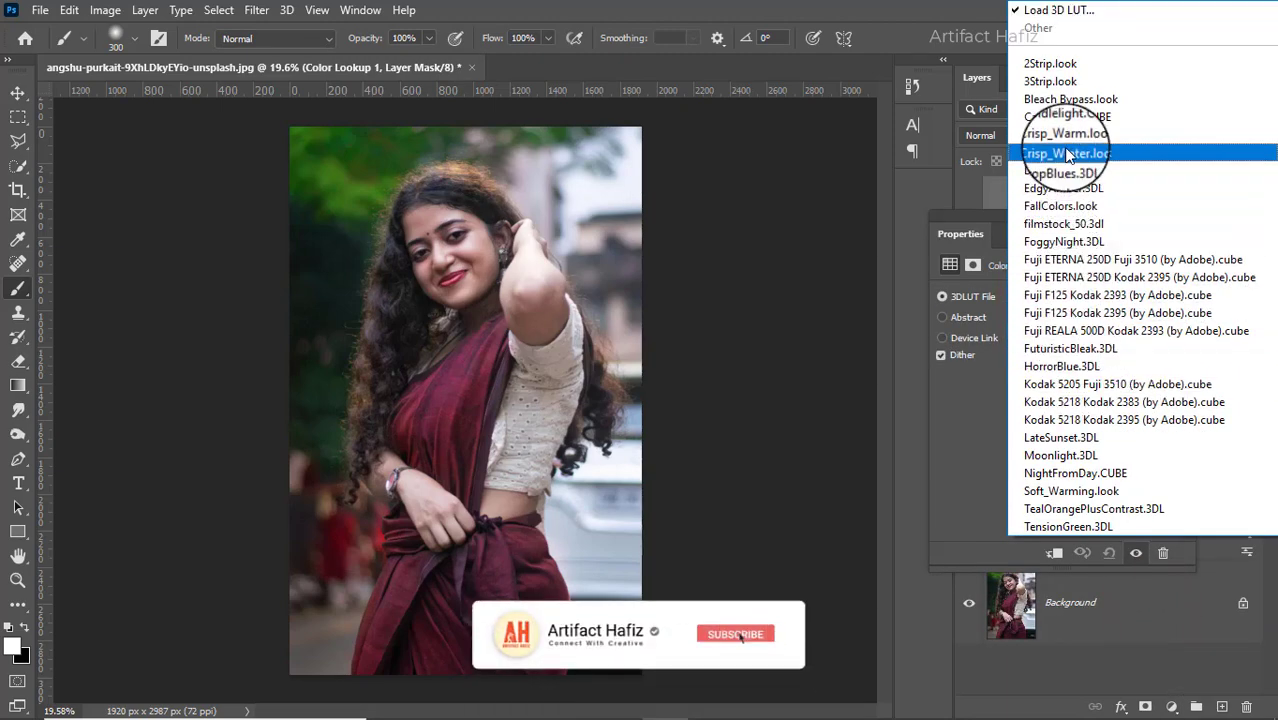
pyautogui.click(1060, 207)
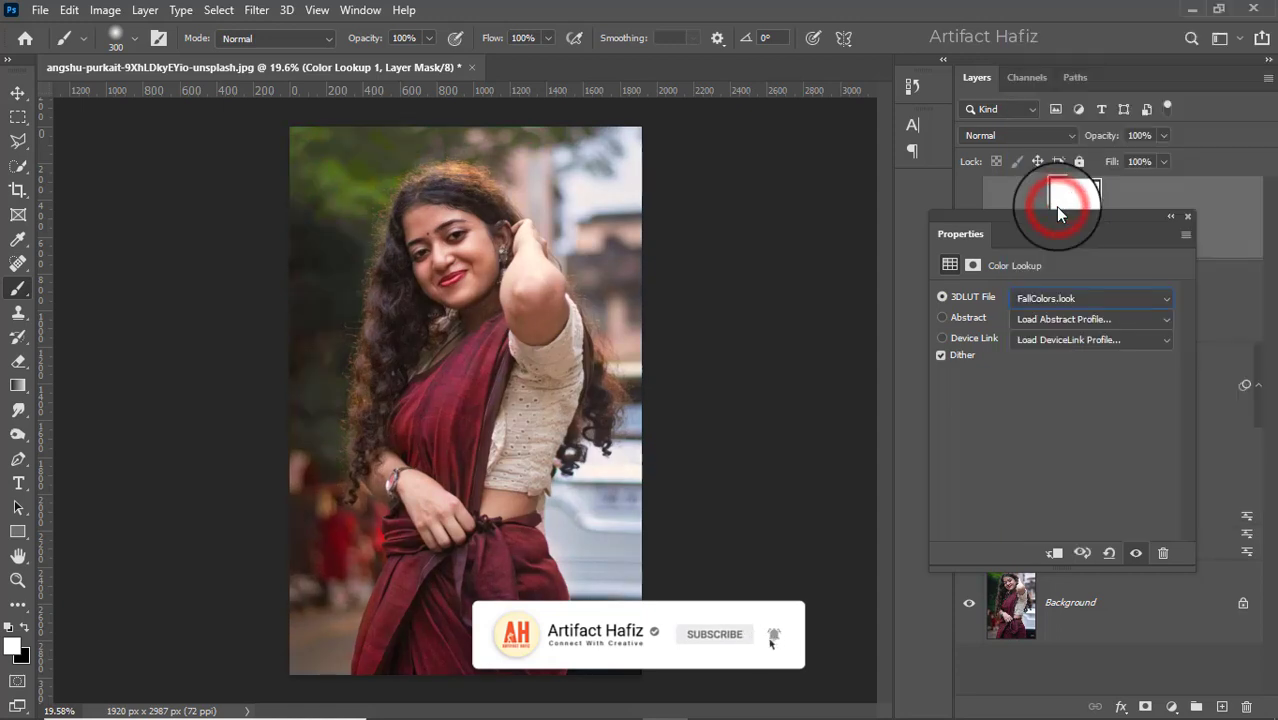
pyautogui.click(1188, 216)
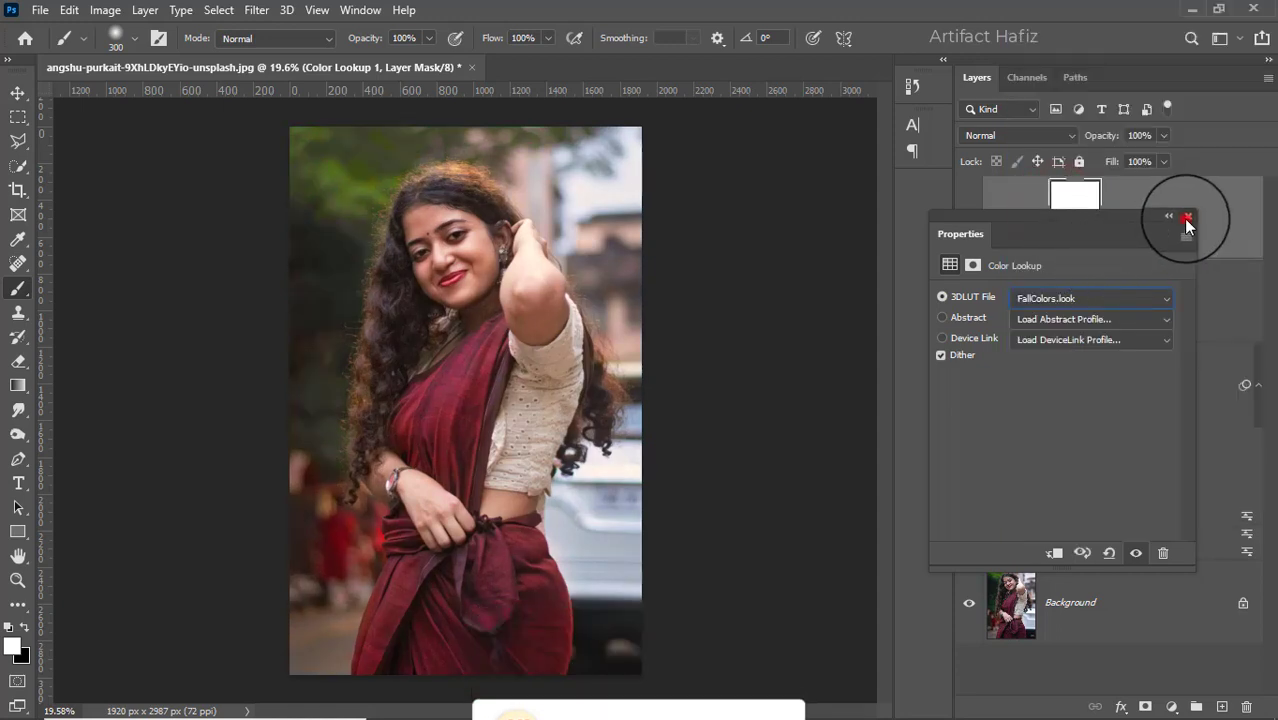
# Step: Compare the image without the FallColors grade and lower that Color Lookup layer's opacity to 58%
pyautogui.click(966, 220)
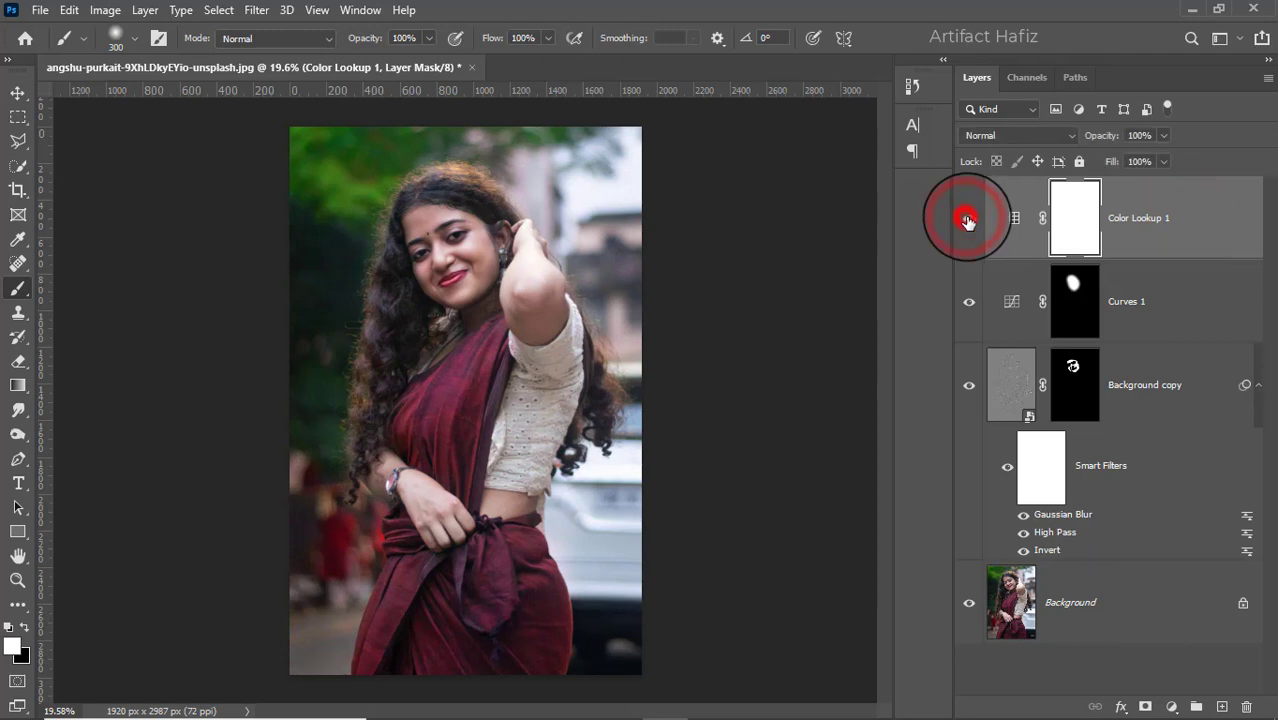
pyautogui.click(966, 220)
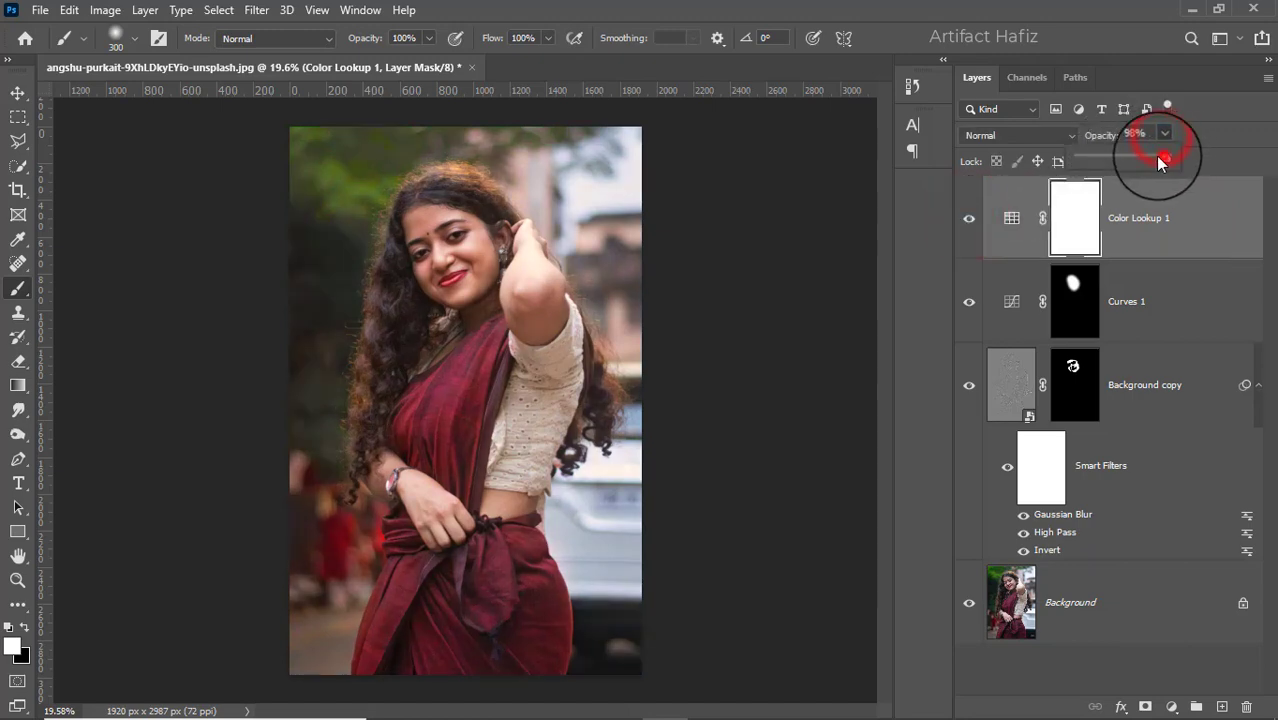
pyautogui.moveTo(1155, 155); pyautogui.dragTo(1126, 156)
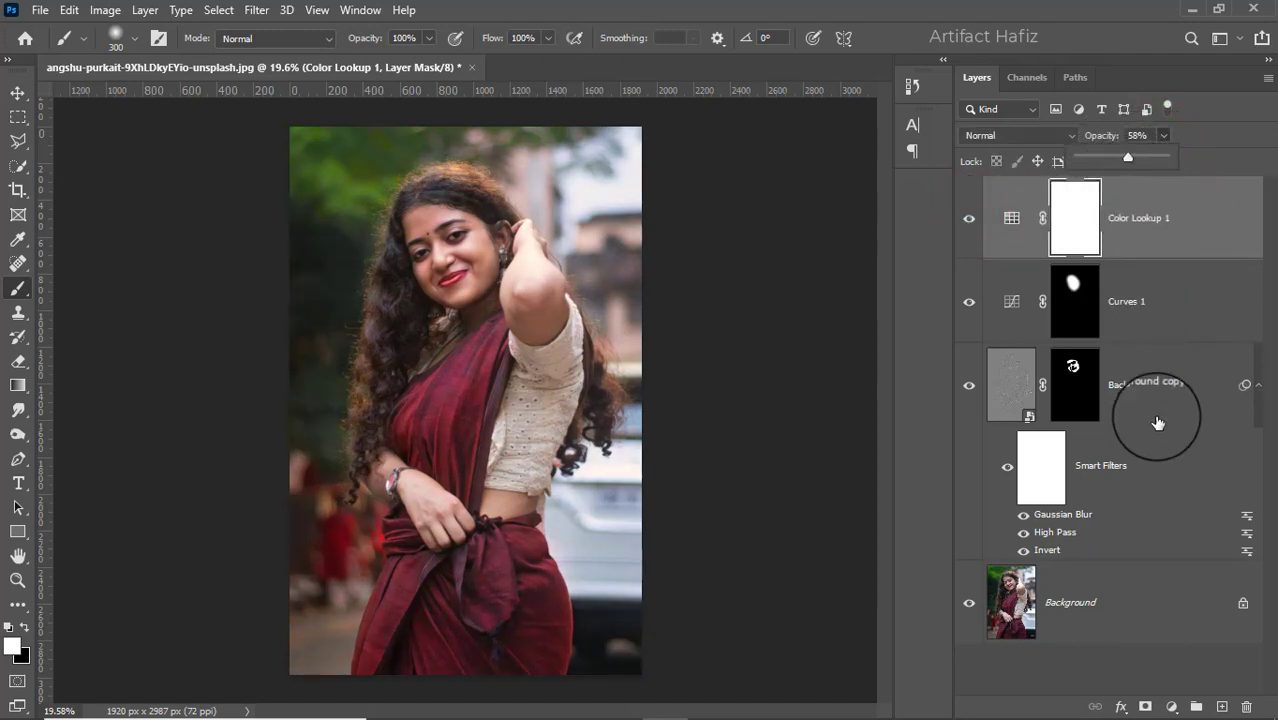
# Step: Add a second Color Lookup adjustment layer using the Soft_Warming.look 3D LUT
pyautogui.click(1170, 705)
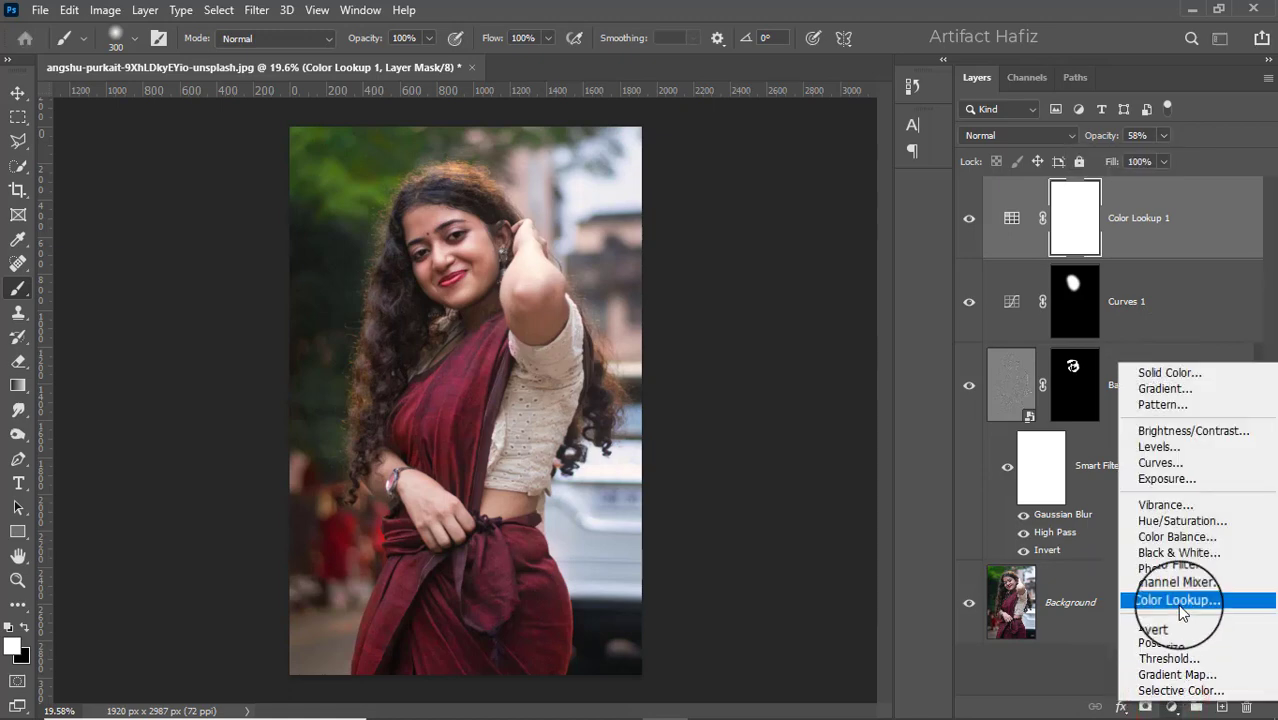
pyautogui.click(1178, 601)
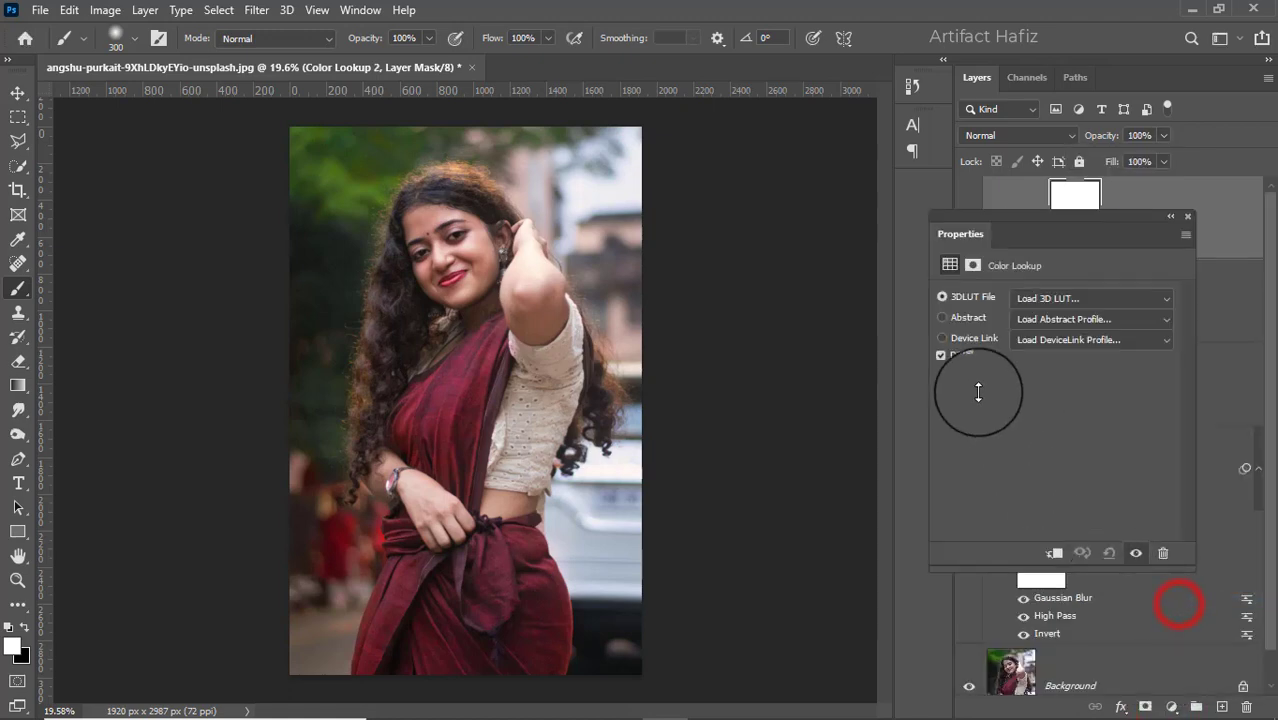
pyautogui.click(1034, 300)
pyautogui.click(1045, 489)
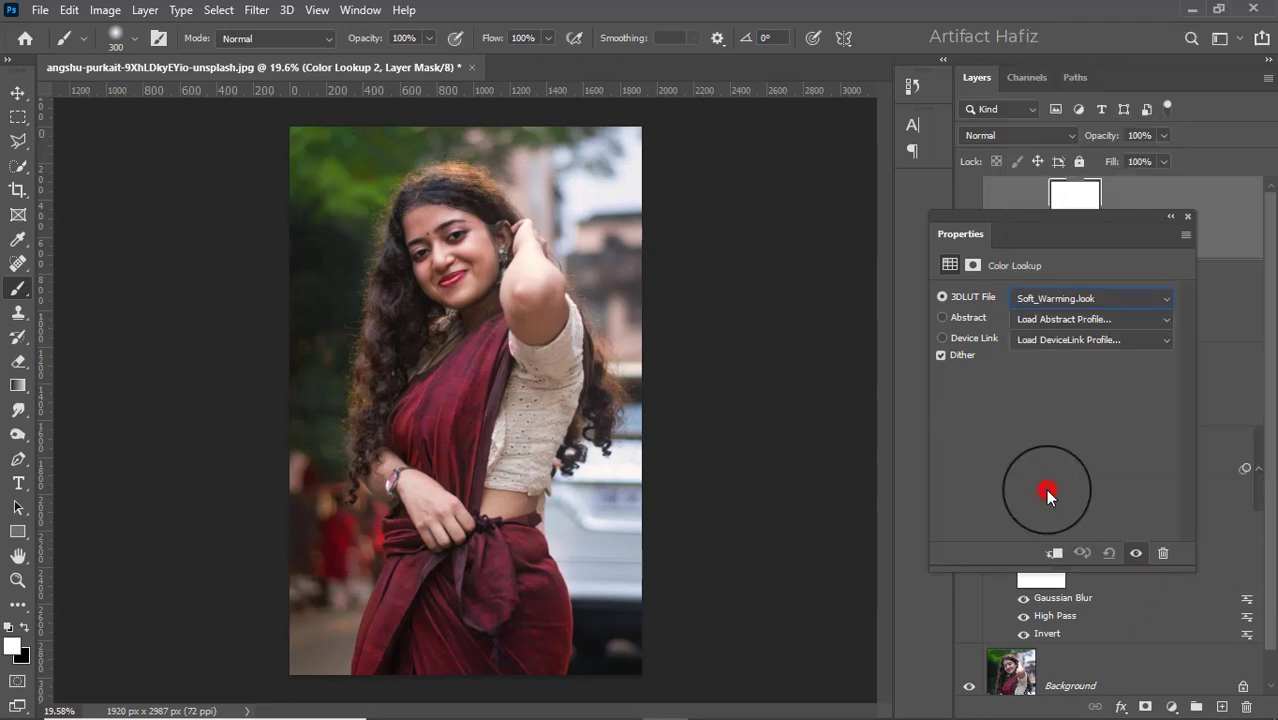
pyautogui.click(1187, 217)
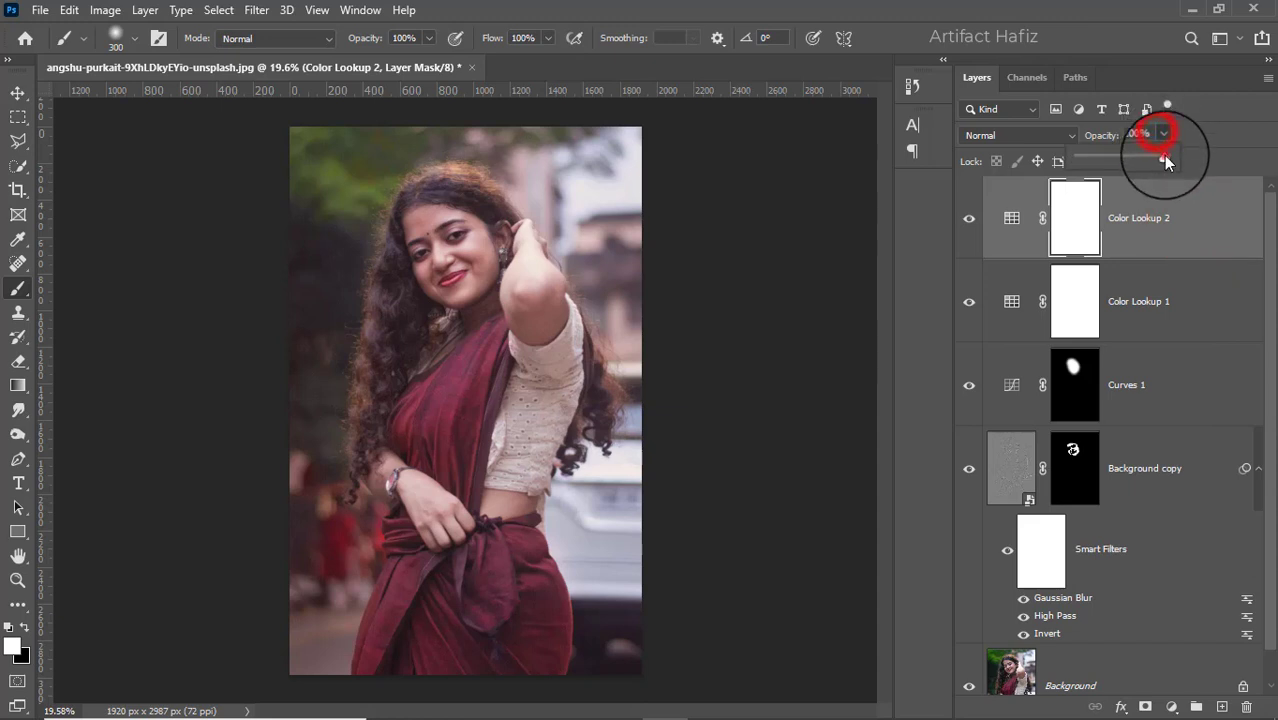
# Step: Lower the Soft_Warming Color Lookup layer's opacity to 28%
pyautogui.moveTo(1108, 158); pyautogui.dragTo(1101, 160)
pyautogui.click(1150, 222)
pyautogui.click(1153, 220)
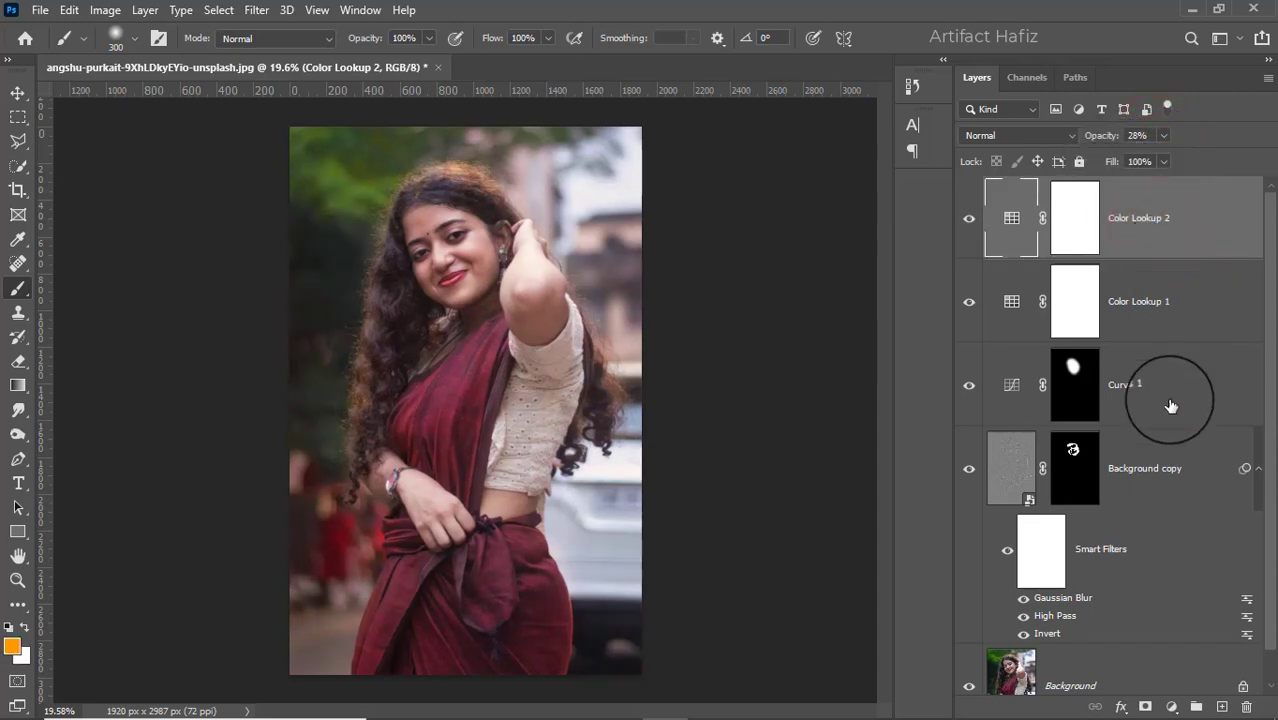
# Step: Add a Levels adjustment layer with the white input level at 251 and the black input level at 5
pyautogui.click(1171, 707)
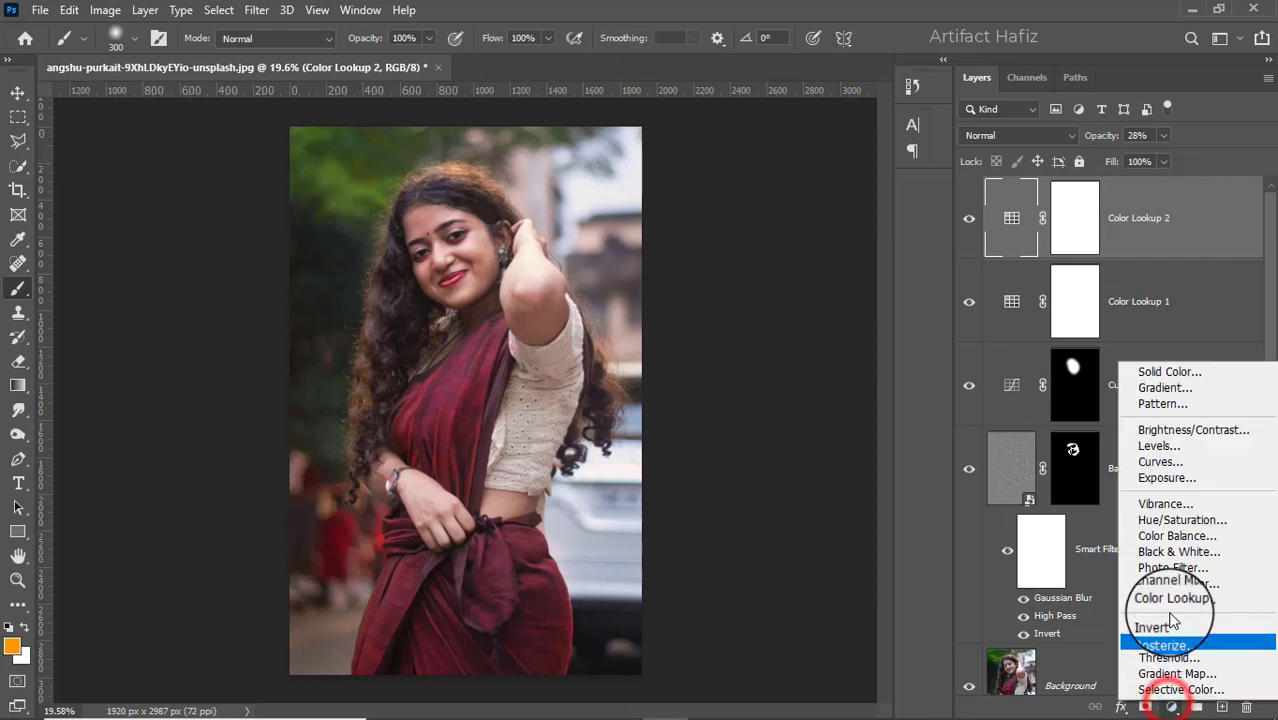
pyautogui.click(1155, 445)
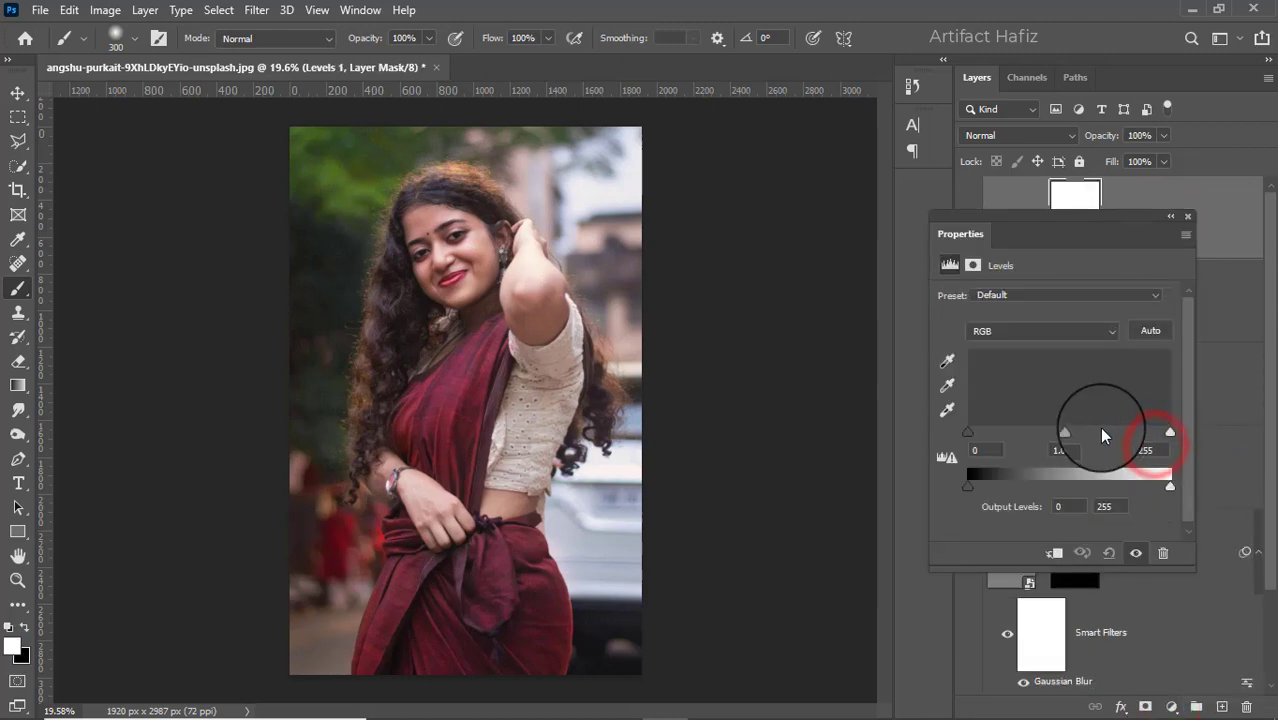
pyautogui.moveTo(1170, 431); pyautogui.dragTo(1167, 431)
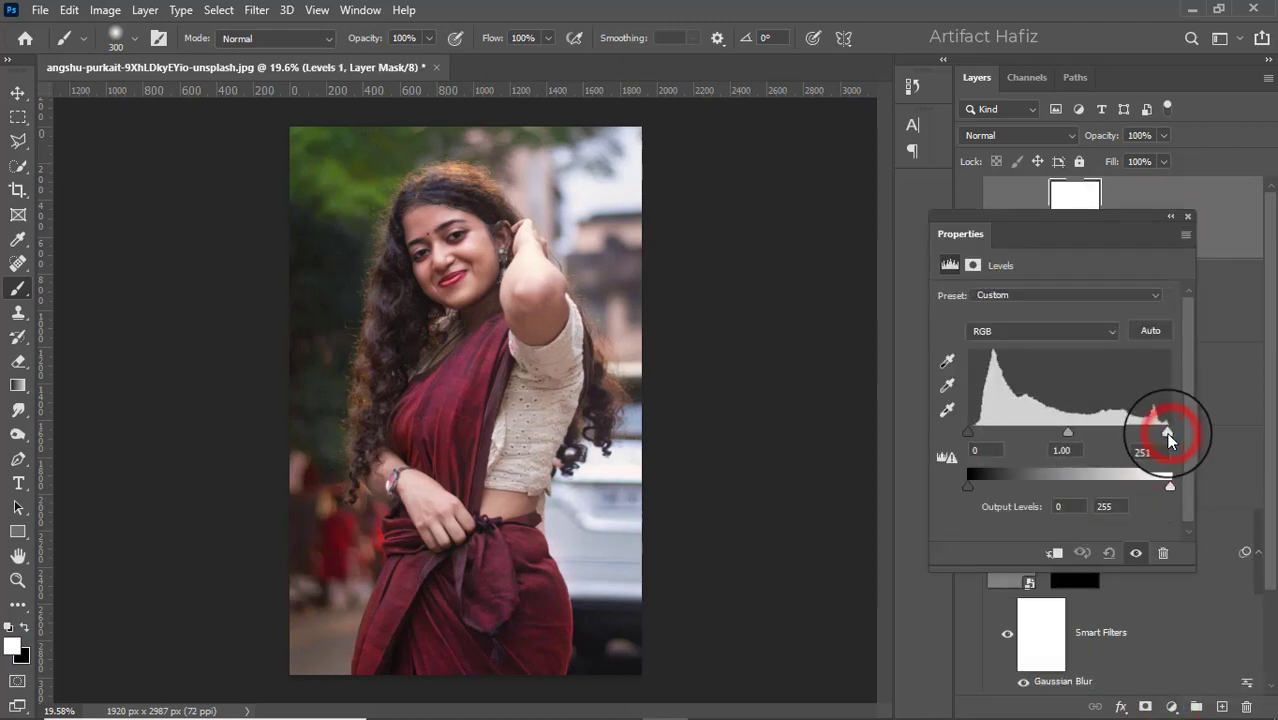
pyautogui.moveTo(967, 432); pyautogui.dragTo(970, 434)
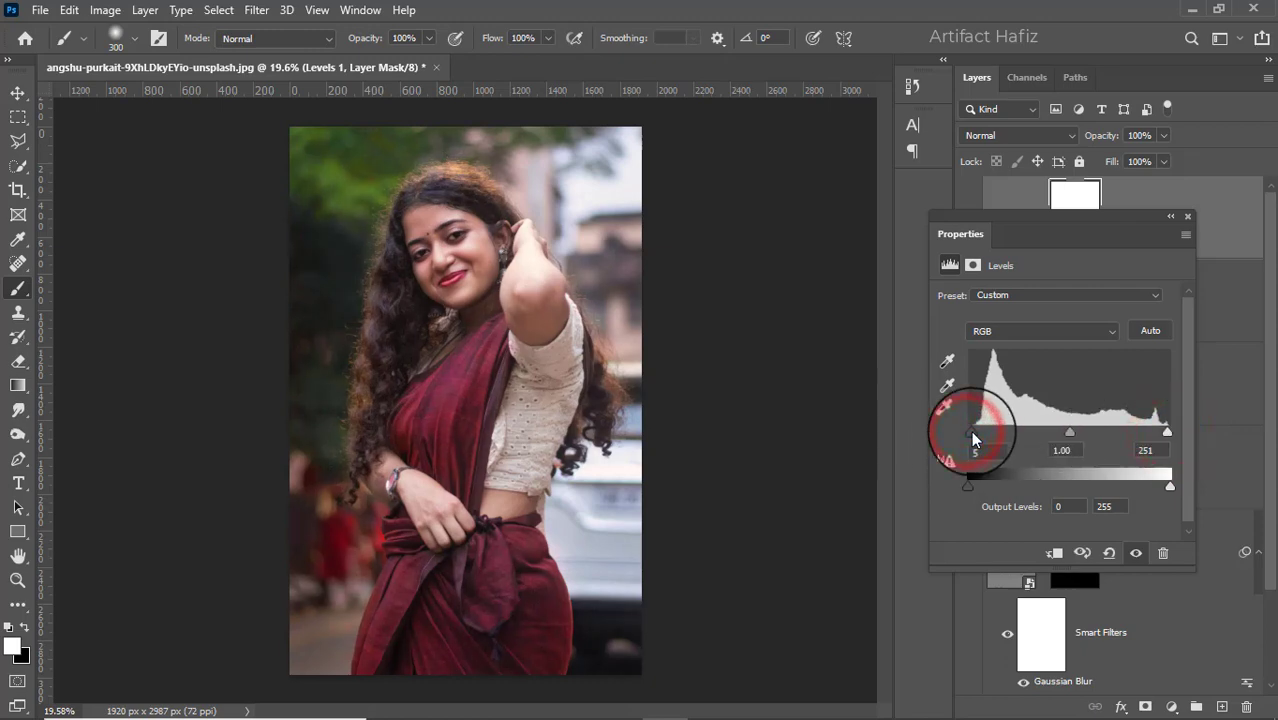
# Step: Stamp all visible layers into a new layer at the top of the stack and convert it for smart filters
pyautogui.click(1186, 217)
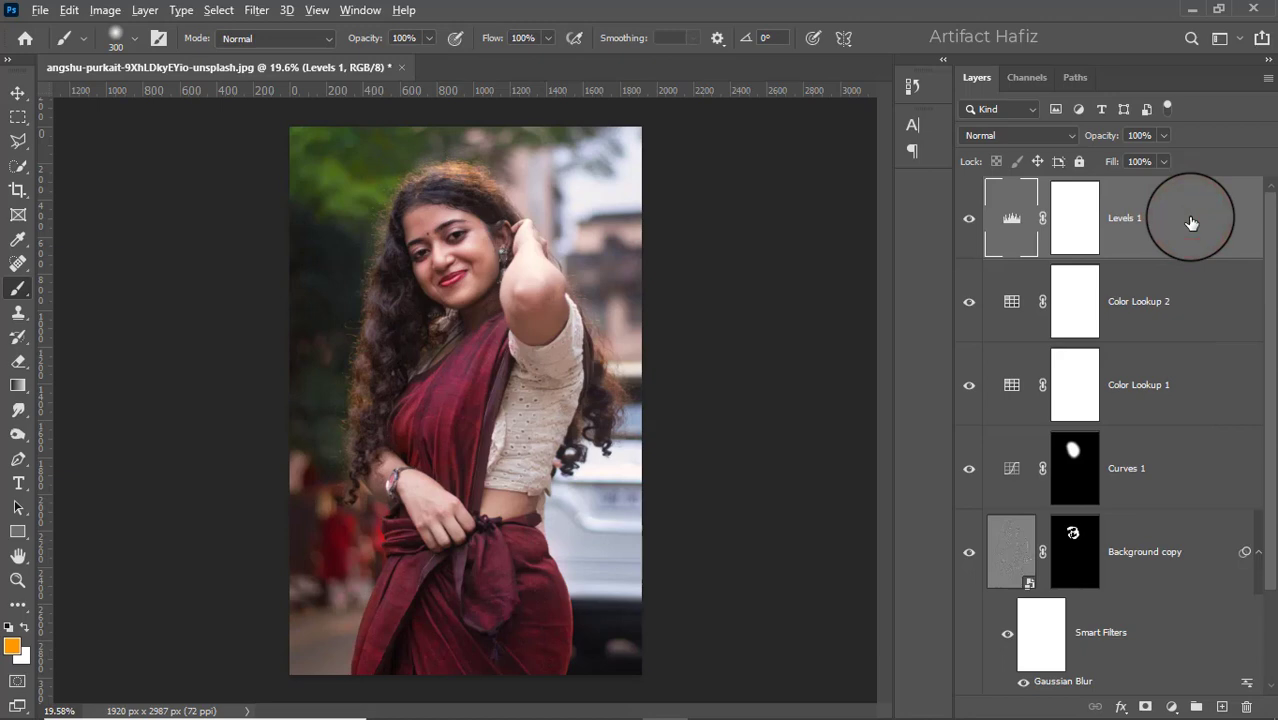
pyautogui.hotkey('ctrl', 'alt', 'shift', 'e')
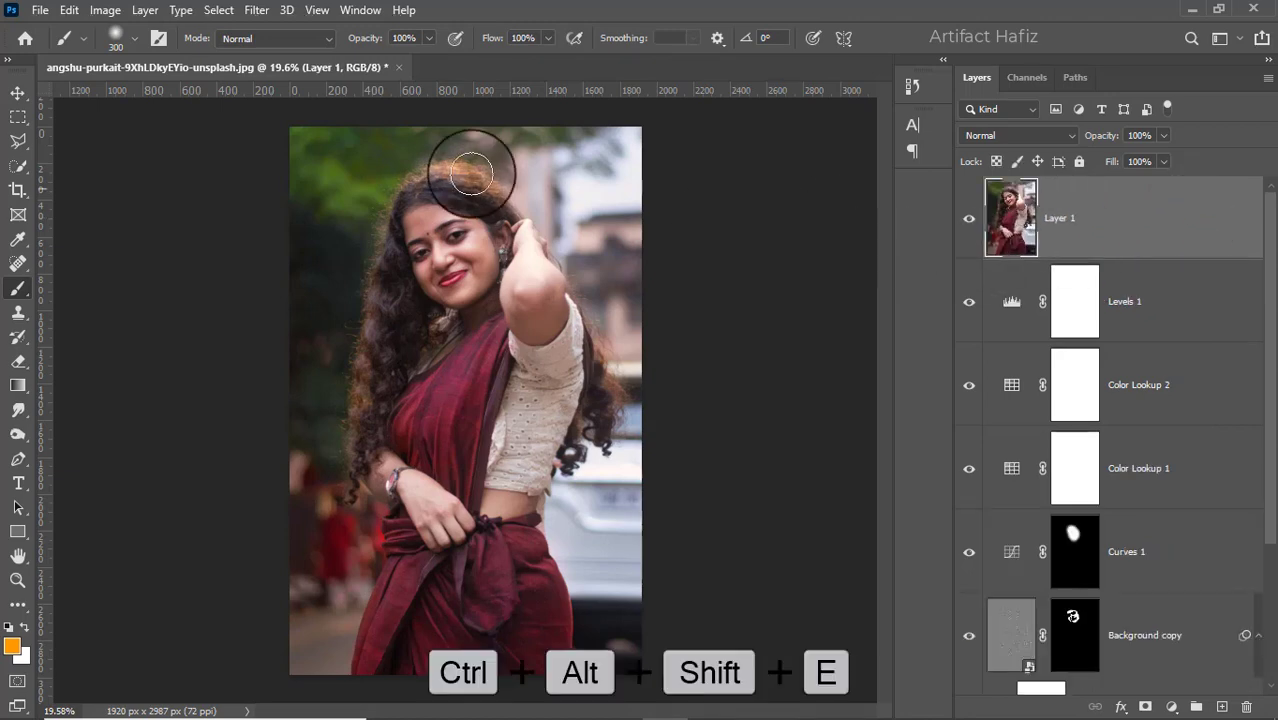
pyautogui.click(255, 11)
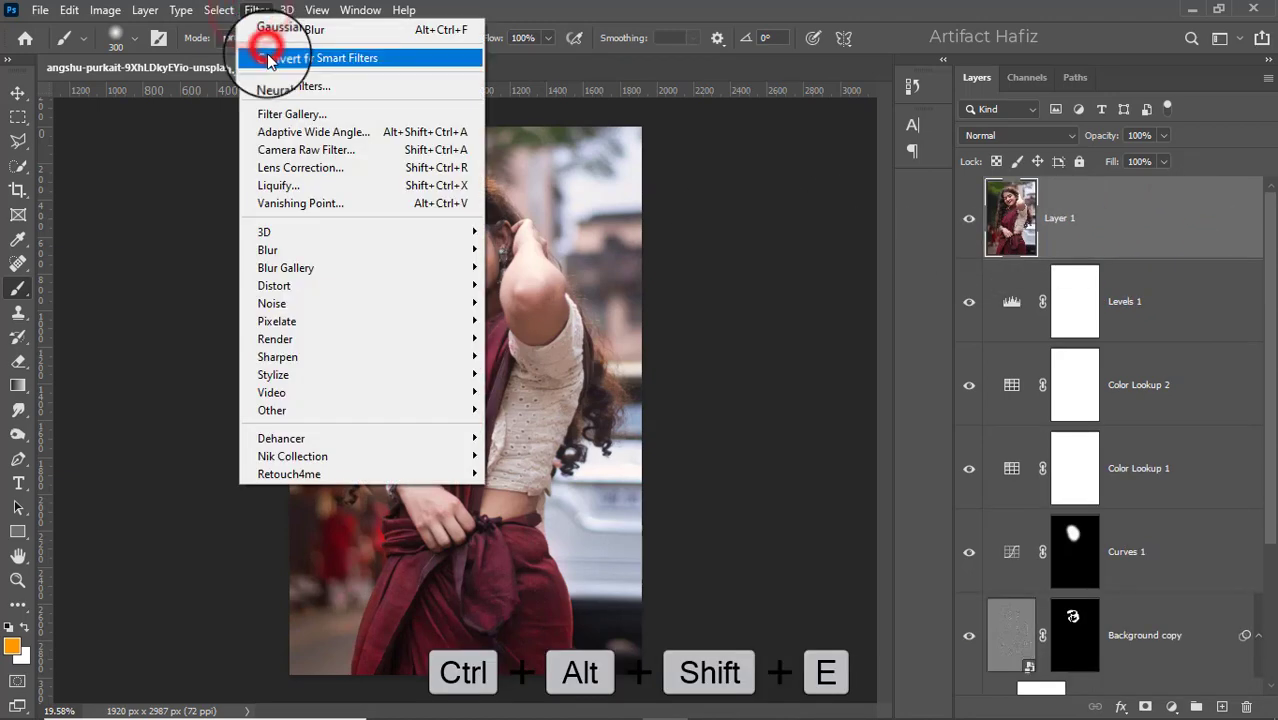
pyautogui.click(280, 57)
# Step: Start the Camera Raw Filter and set Temperature +5, Tint -3, Exposure -0.20, Contrast +5, Highlights -27, Shadows +10 and Whites +46
pyautogui.click(257, 11)
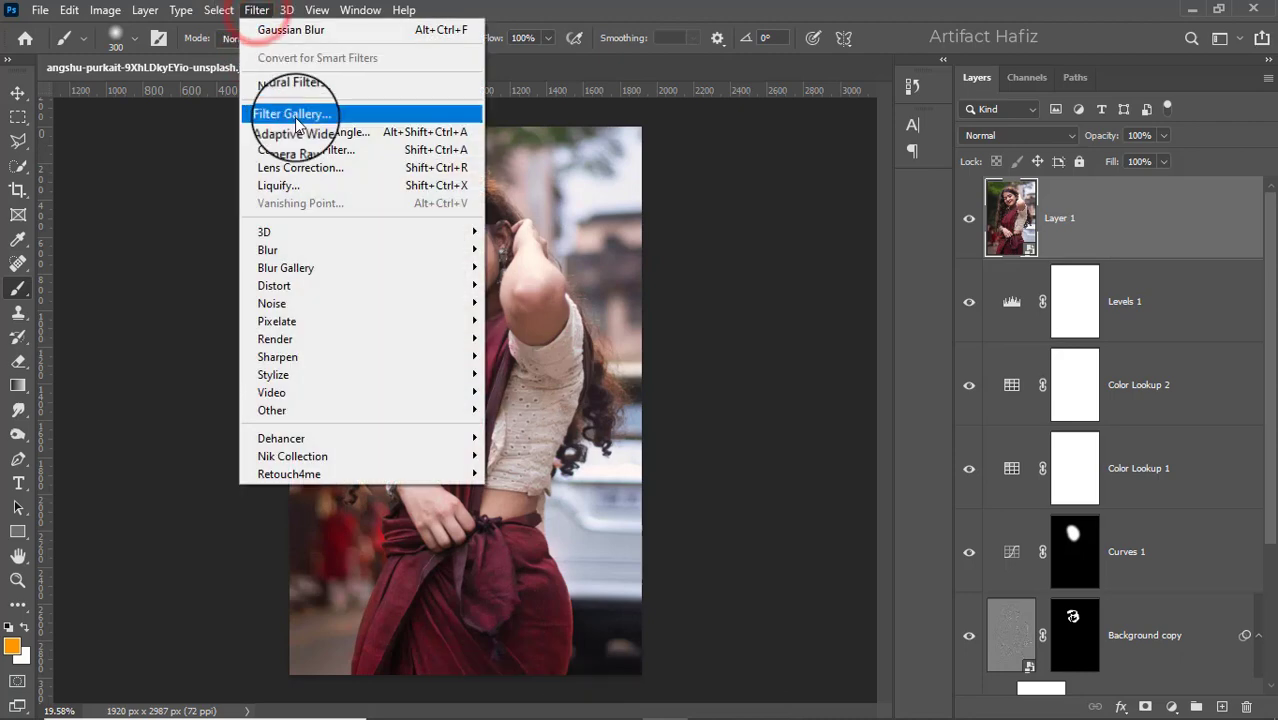
pyautogui.click(295, 152)
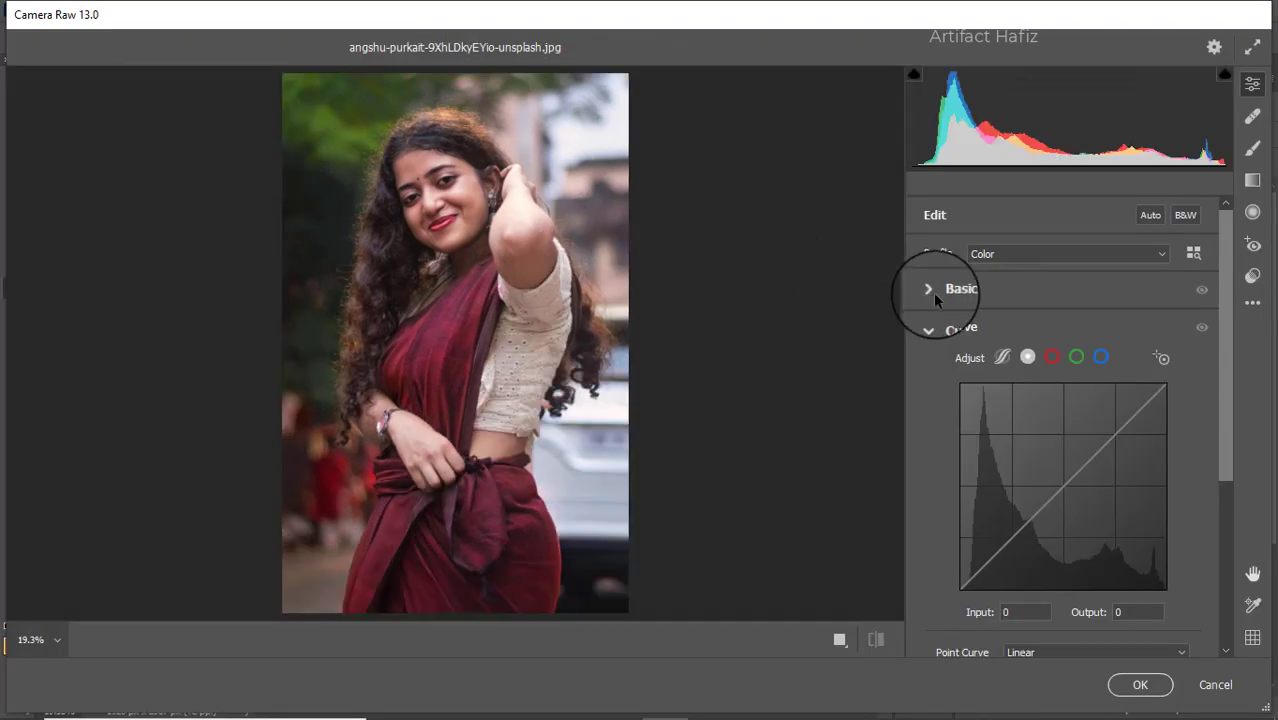
pyautogui.click(936, 295)
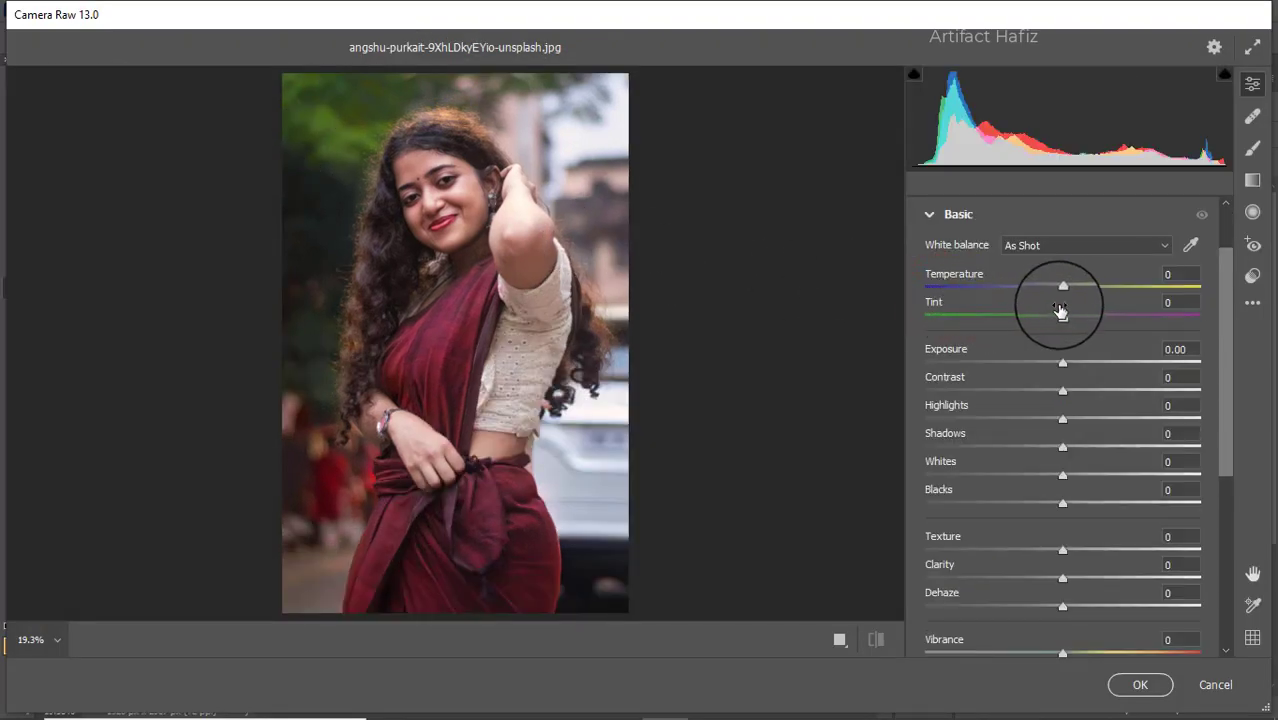
pyautogui.moveTo(1062, 290); pyautogui.dragTo(1124, 474)
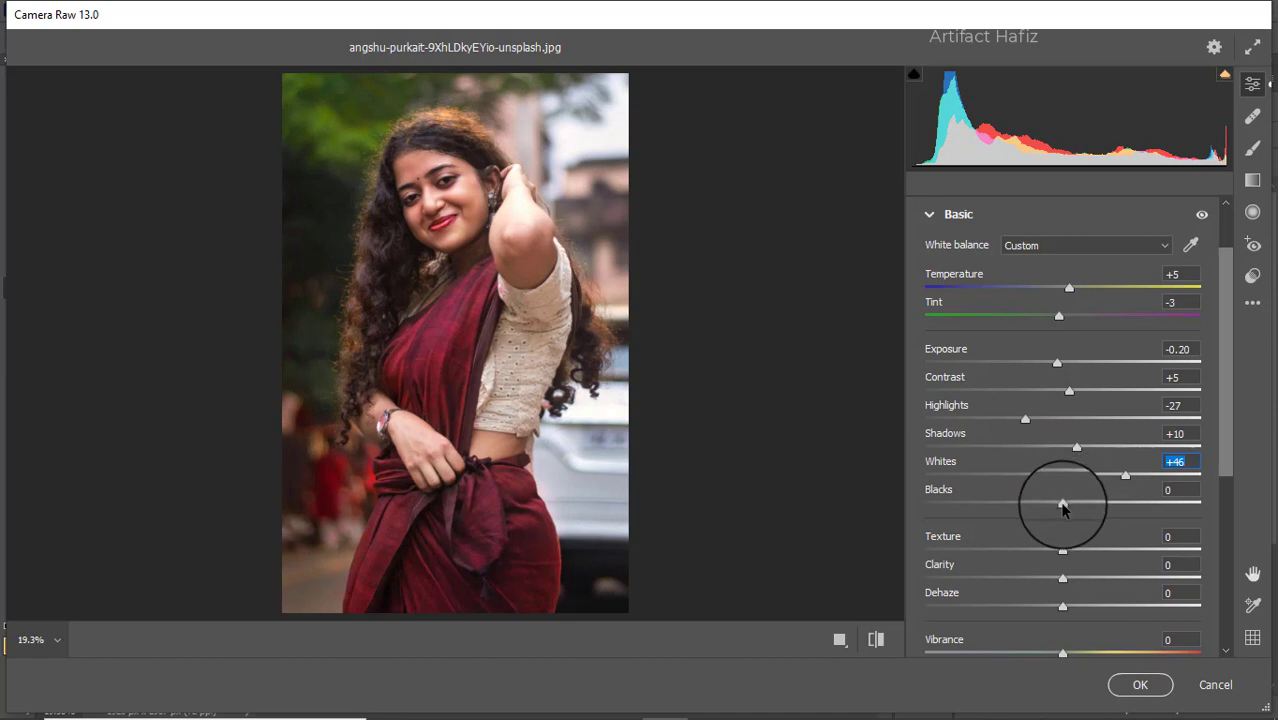
# Step: Set Blacks to +10, Texture to +6, Clarity to +14, Dehaze to -3 and Vibrance to +21
pyautogui.moveTo(1063, 505); pyautogui.dragTo(1080, 575)
pyautogui.scroll(-3, 1058, 470)
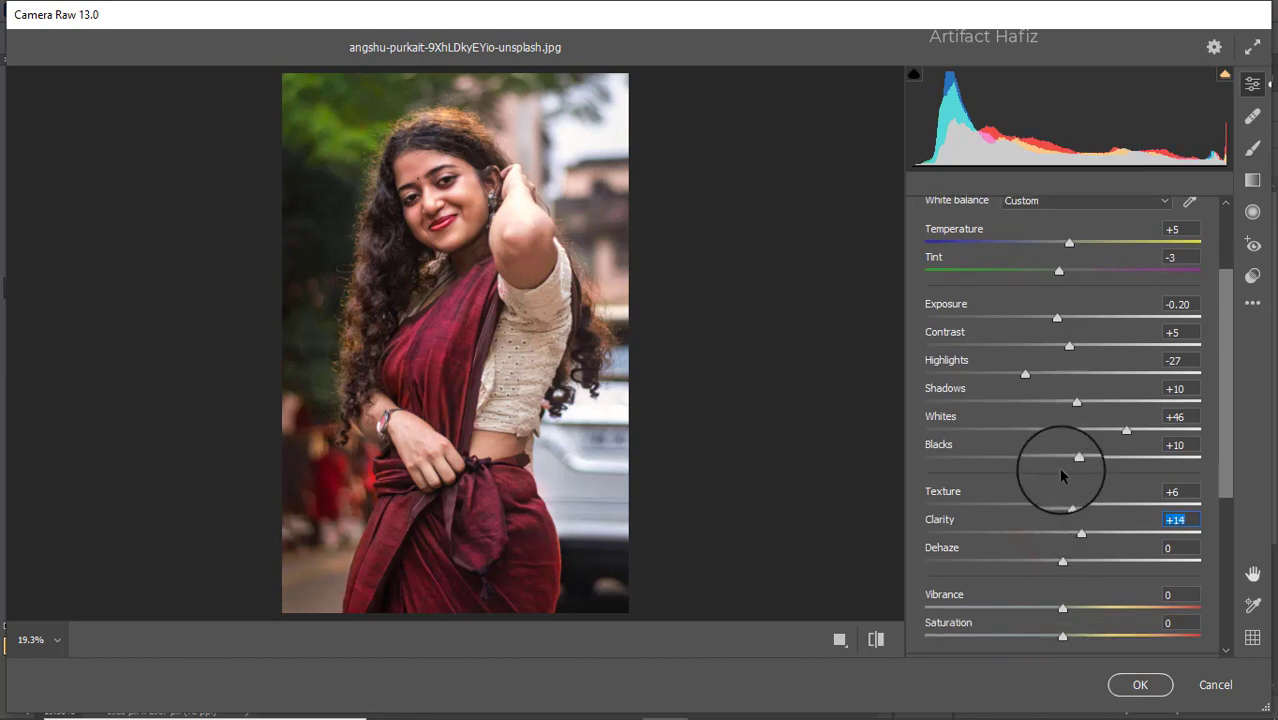
pyautogui.moveTo(1064, 519)
pyautogui.mouseDown()
pyautogui.moveTo(1133, 524)
pyautogui.moveTo(1078, 516)
pyautogui.moveTo(1066, 527)
pyautogui.mouseUp()
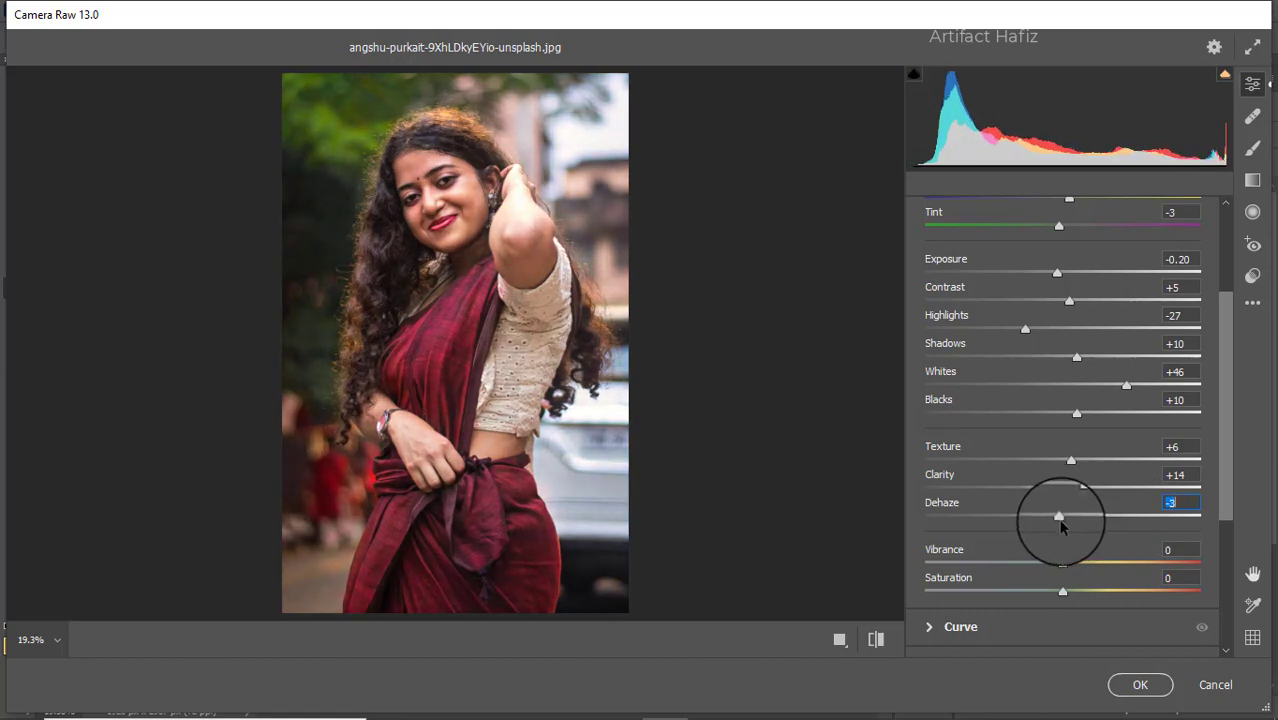
pyautogui.scroll(-1, 1066, 487)
pyautogui.moveTo(1062, 518); pyautogui.dragTo(1093, 522)
pyautogui.scroll(-2, 1066, 488)
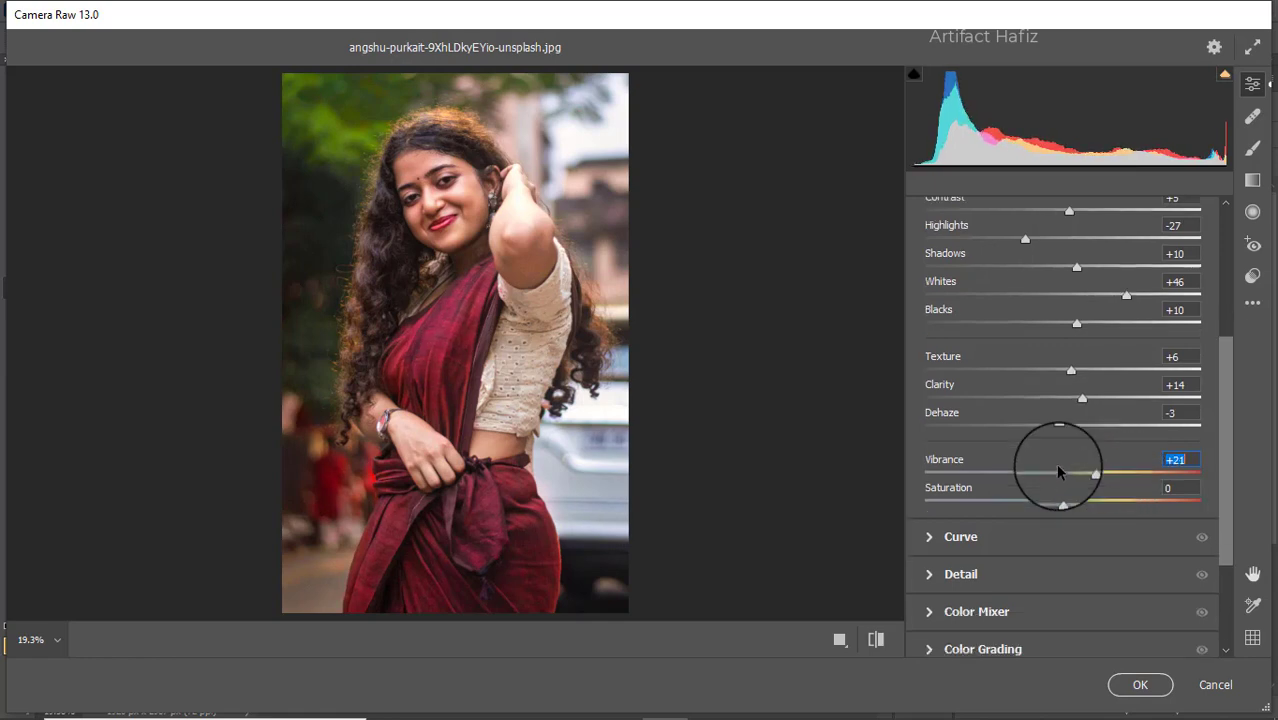
# Step: Add contrast to the main point curve with a shadow point at input 65, output 62 and a highlight point at input 191, output 198
pyautogui.click(993, 490)
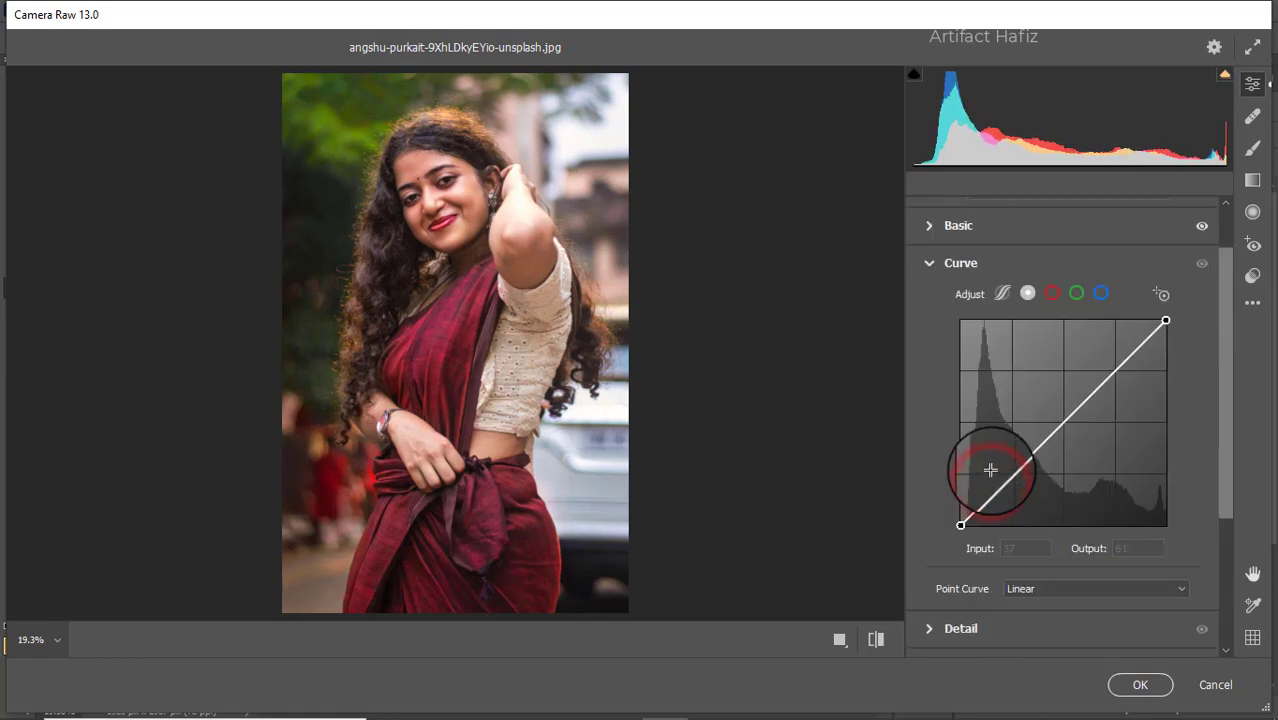
pyautogui.click(1013, 475)
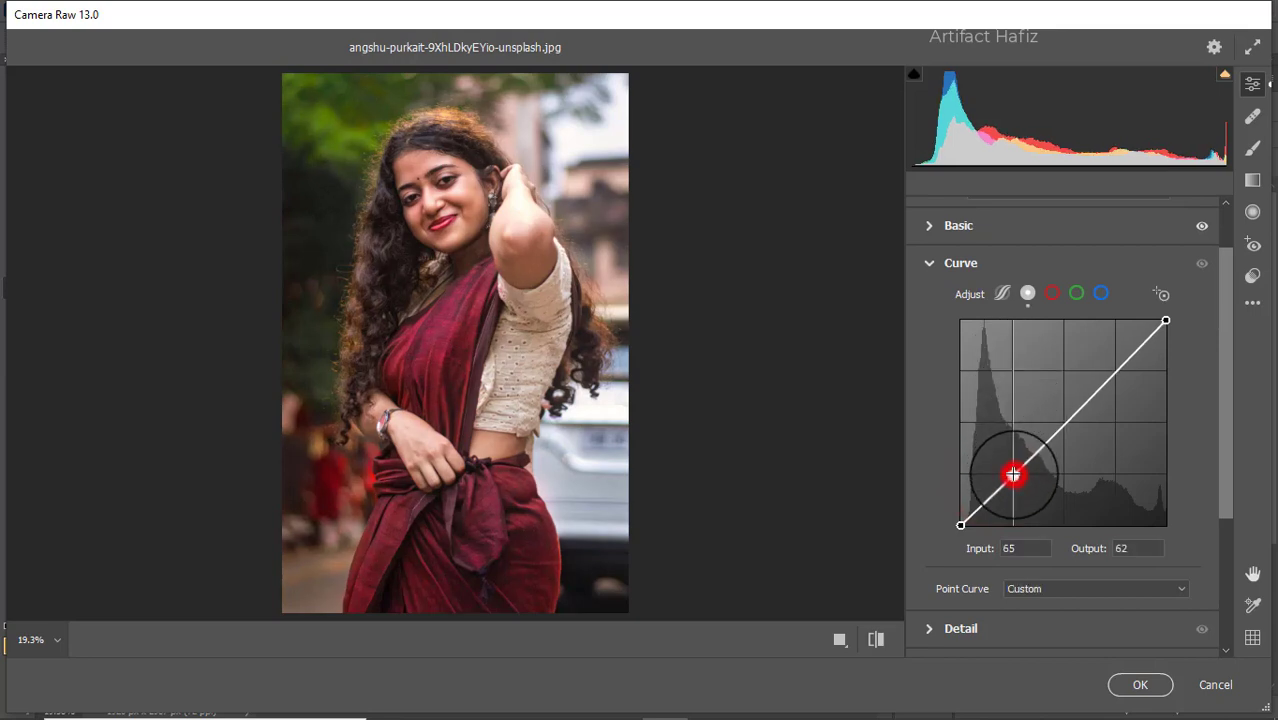
pyautogui.click(1111, 370)
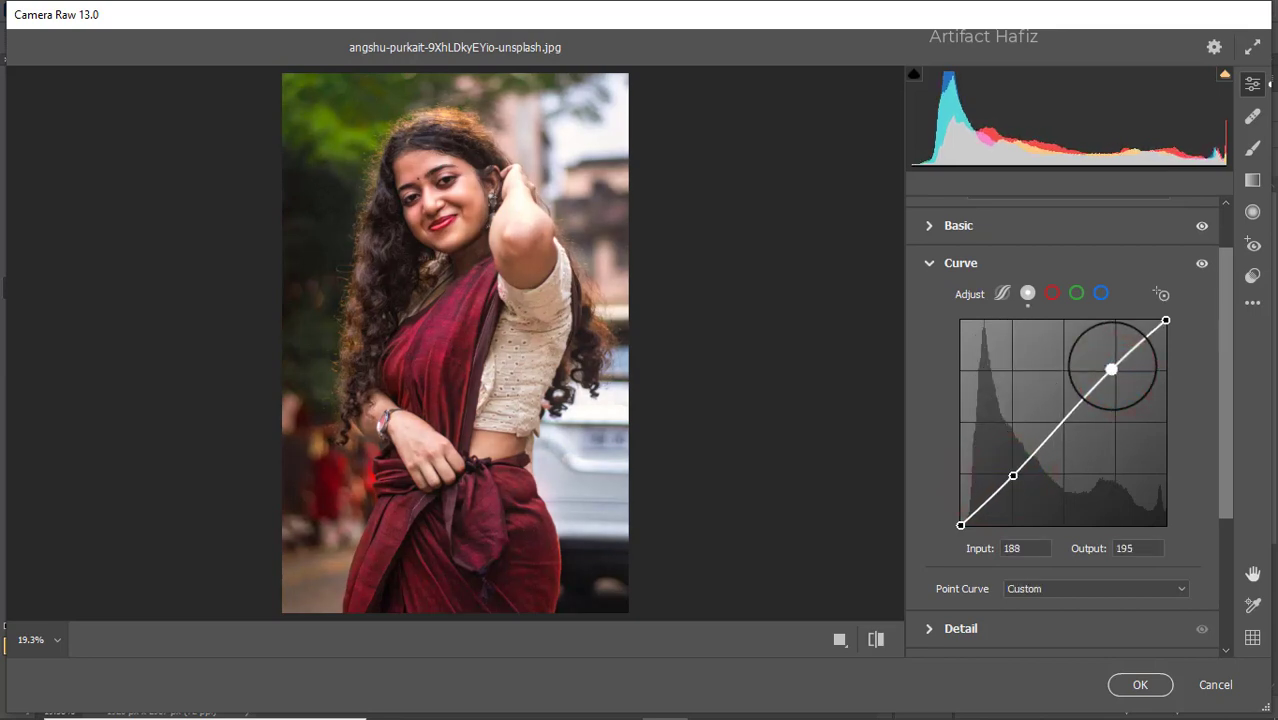
pyautogui.moveTo(1111, 370); pyautogui.dragTo(1112, 371)
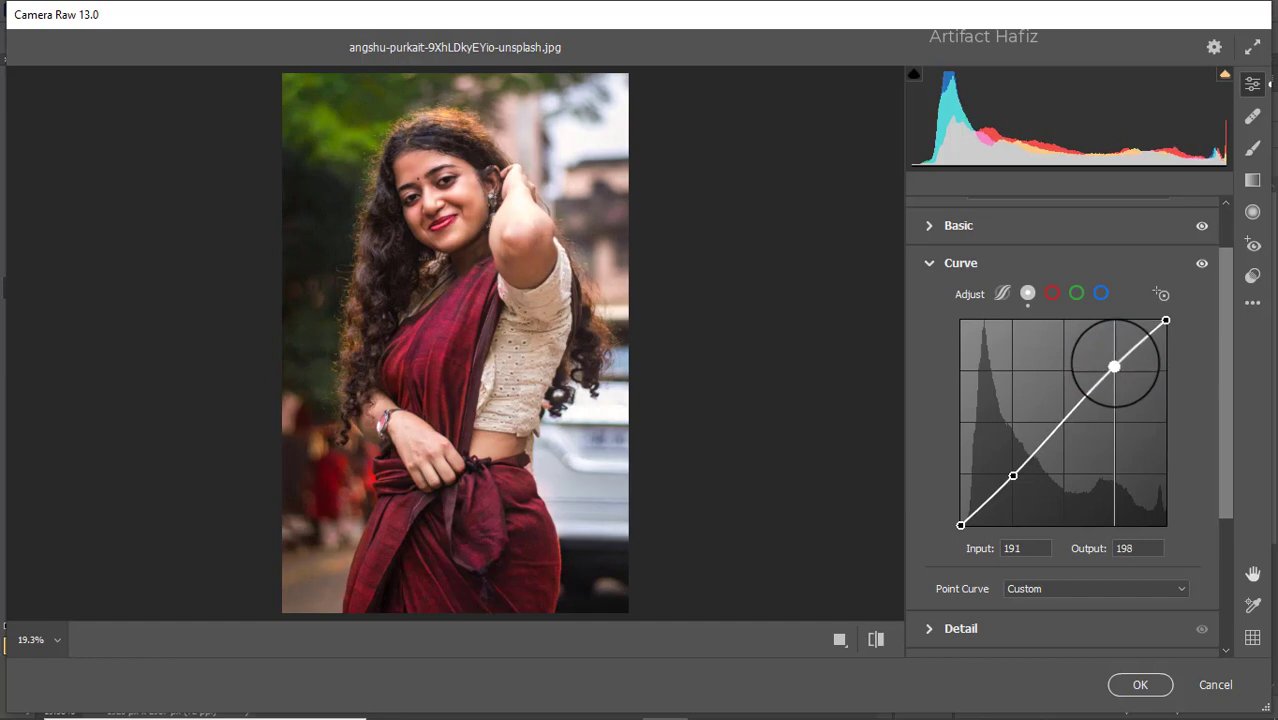
# Step: On the blue channel curve, raise the black endpoint slightly, anchor the lower quarter, and place a highlight point at input 201, output 196
pyautogui.click(1101, 294)
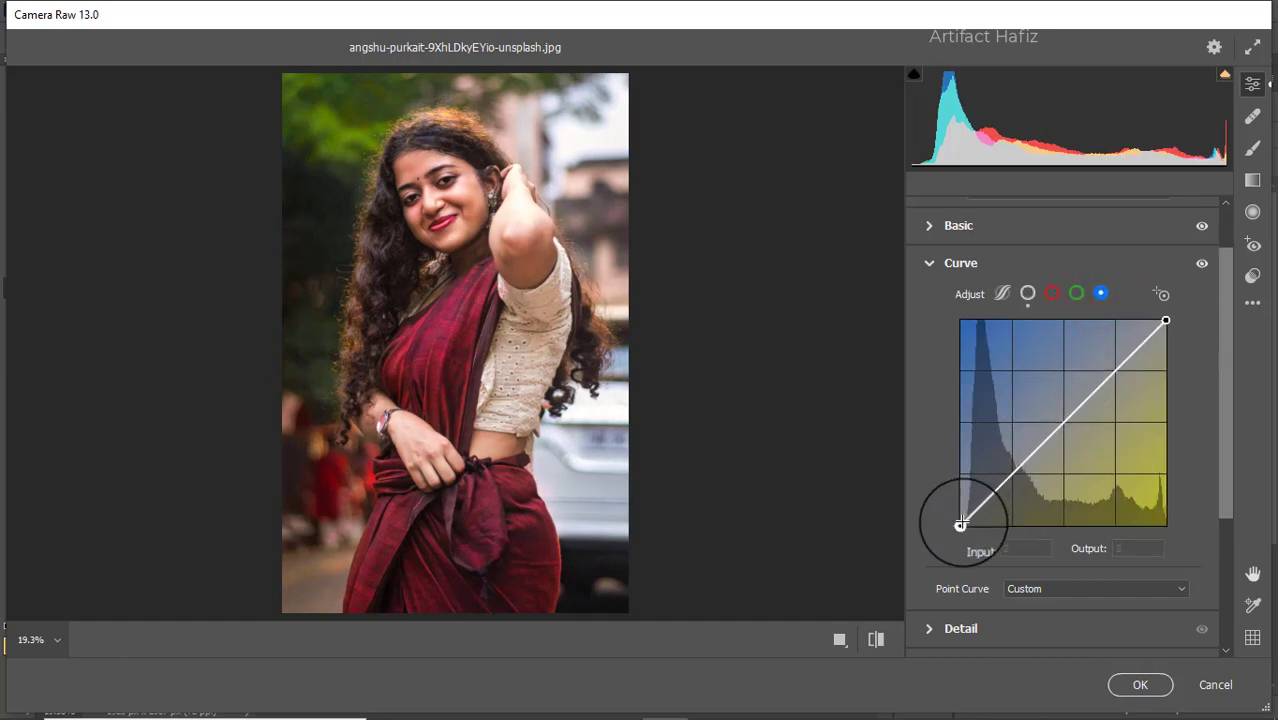
pyautogui.moveTo(960, 525); pyautogui.dragTo(960, 517)
pyautogui.click(1012, 473)
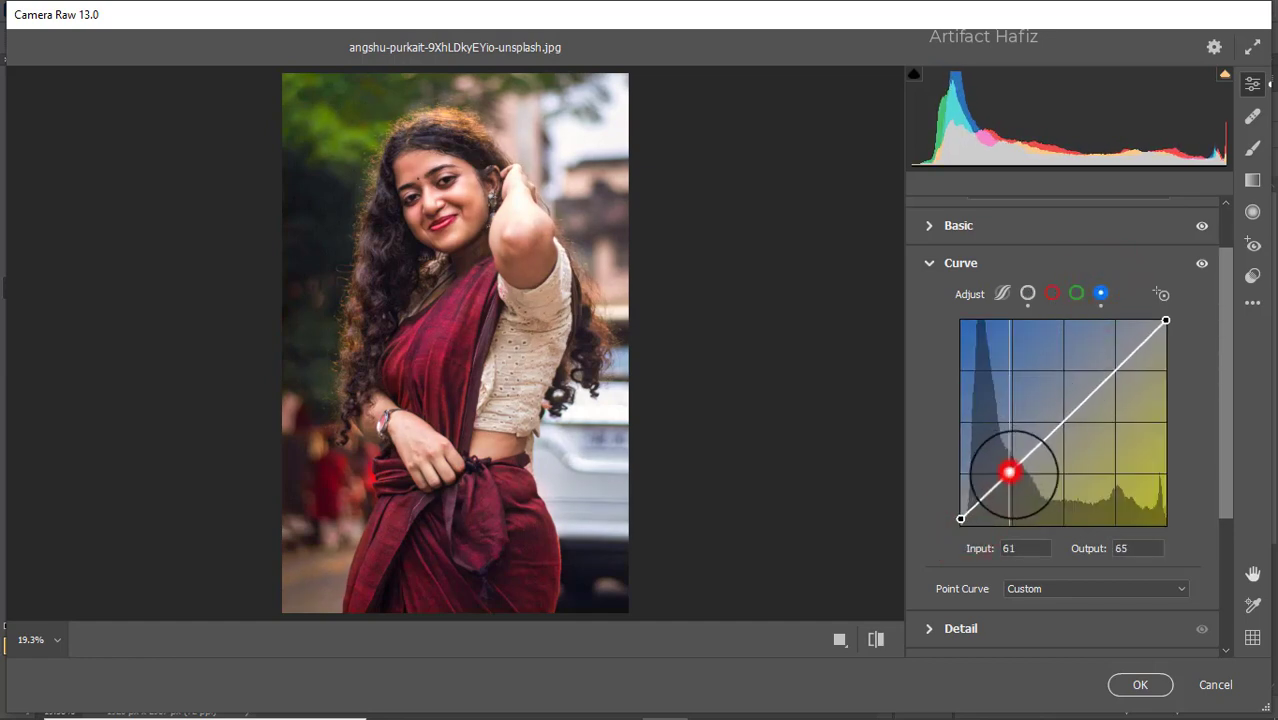
pyautogui.click(1118, 370)
pyautogui.moveTo(1116, 365); pyautogui.dragTo(1116, 360)
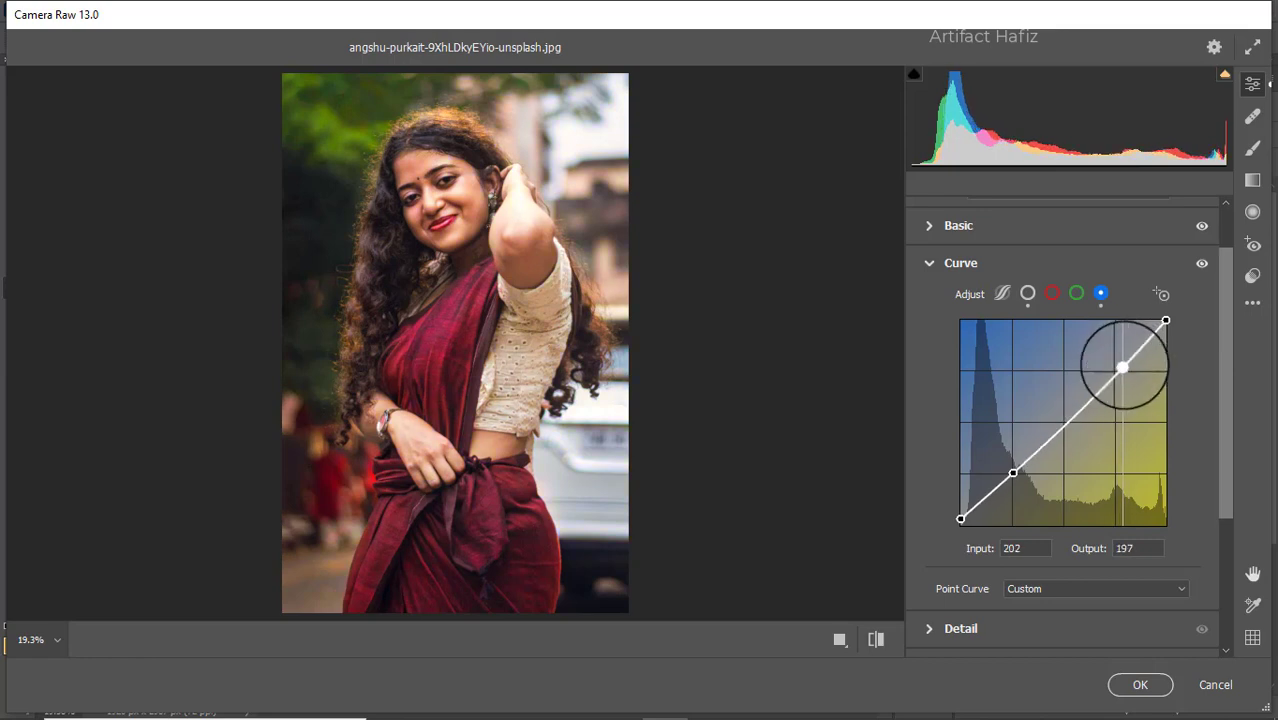
pyautogui.moveTo(1127, 375); pyautogui.dragTo(1122, 365)
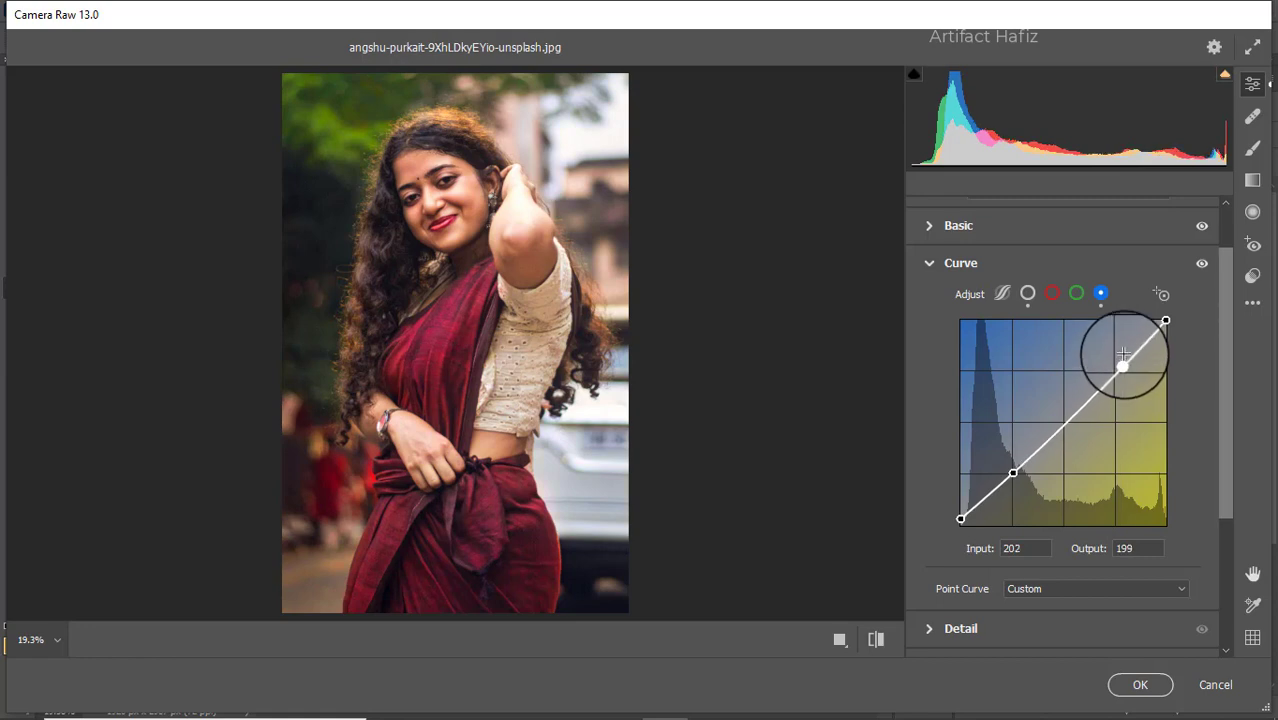
pyautogui.moveTo(1122, 364); pyautogui.dragTo(1122, 370)
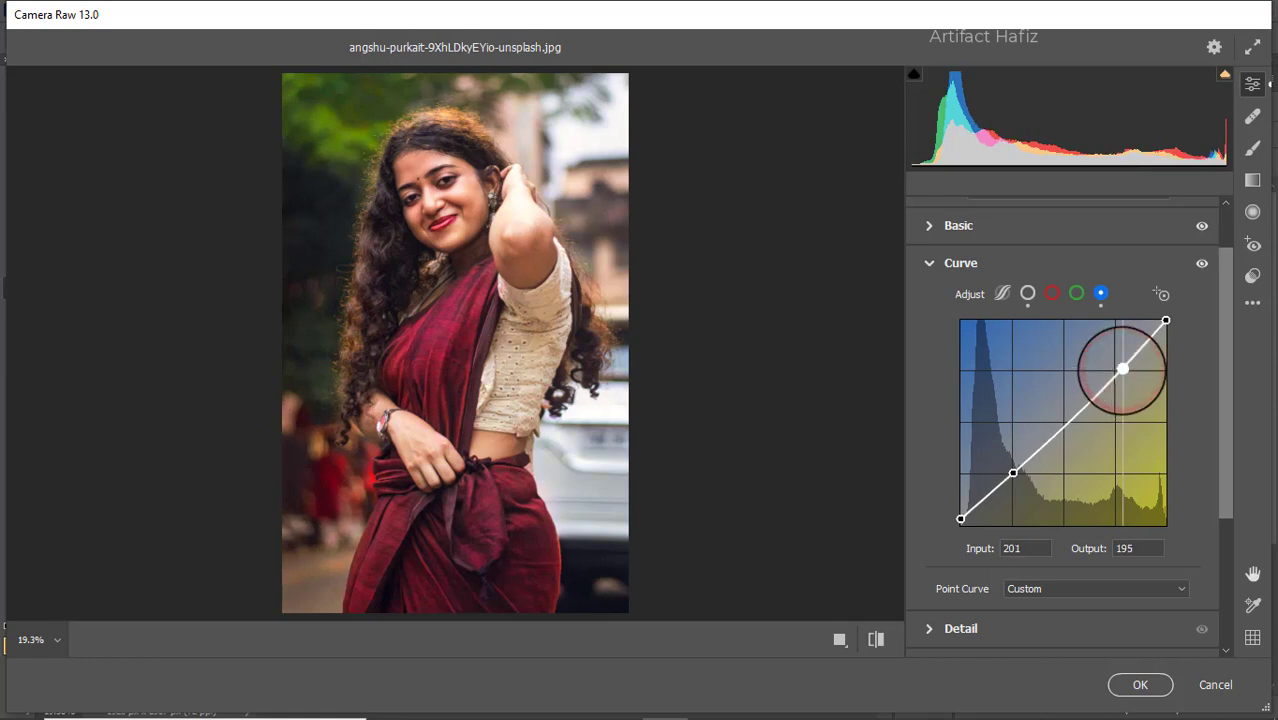
# Step: Set Sharpening to 7, Noise Reduction to 6 and Color Noise Reduction to 15
pyautogui.scroll(-3, 1061, 400)
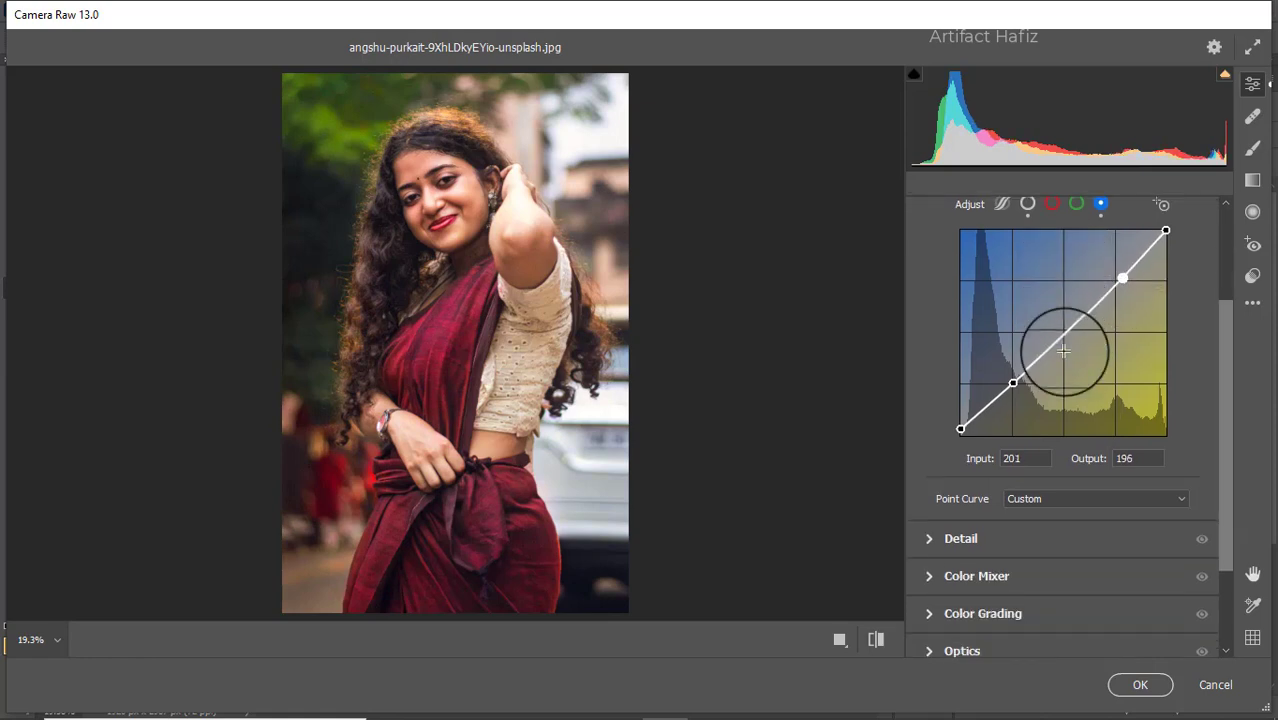
pyautogui.click(1012, 448)
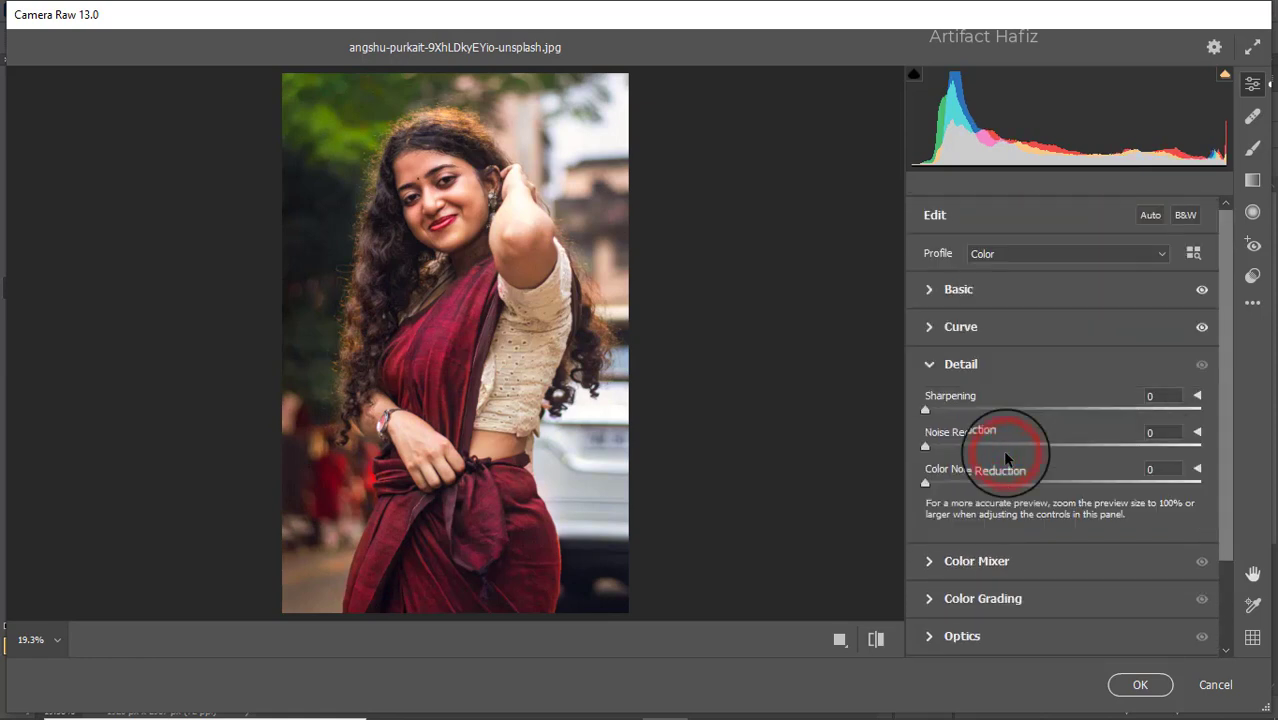
pyautogui.click(929, 410)
pyautogui.moveTo(929, 410); pyautogui.dragTo(960, 489)
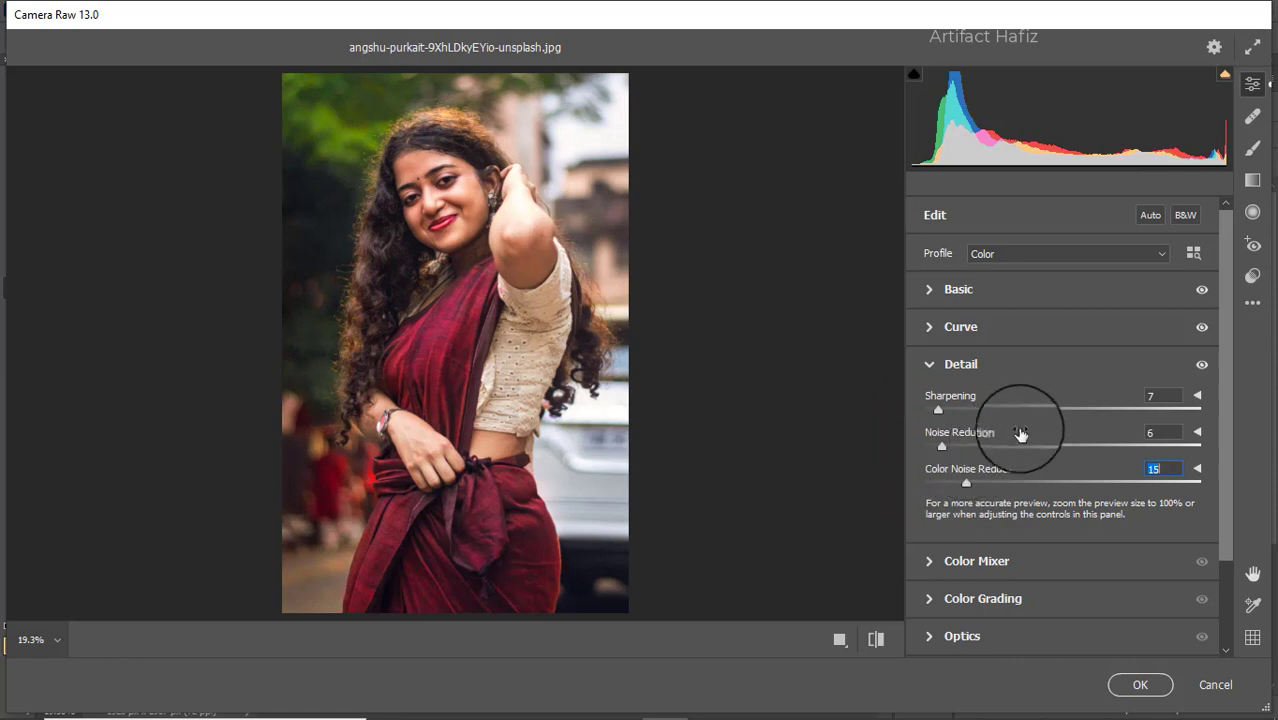
# Step: Set the Color Mixer saturation to Reds +3, Oranges -10, Yellows -18, Greens -100, Aquas +7 and Blues +12
pyautogui.scroll(-2, 1045, 425)
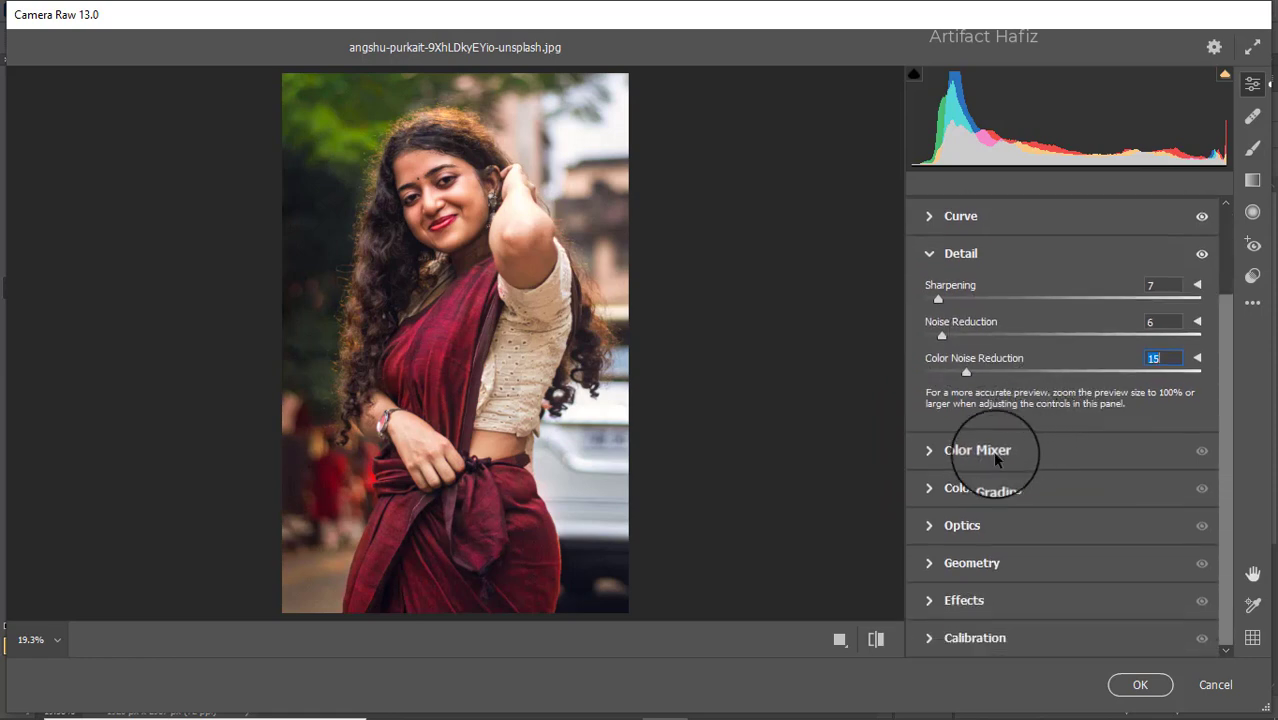
pyautogui.click(990, 452)
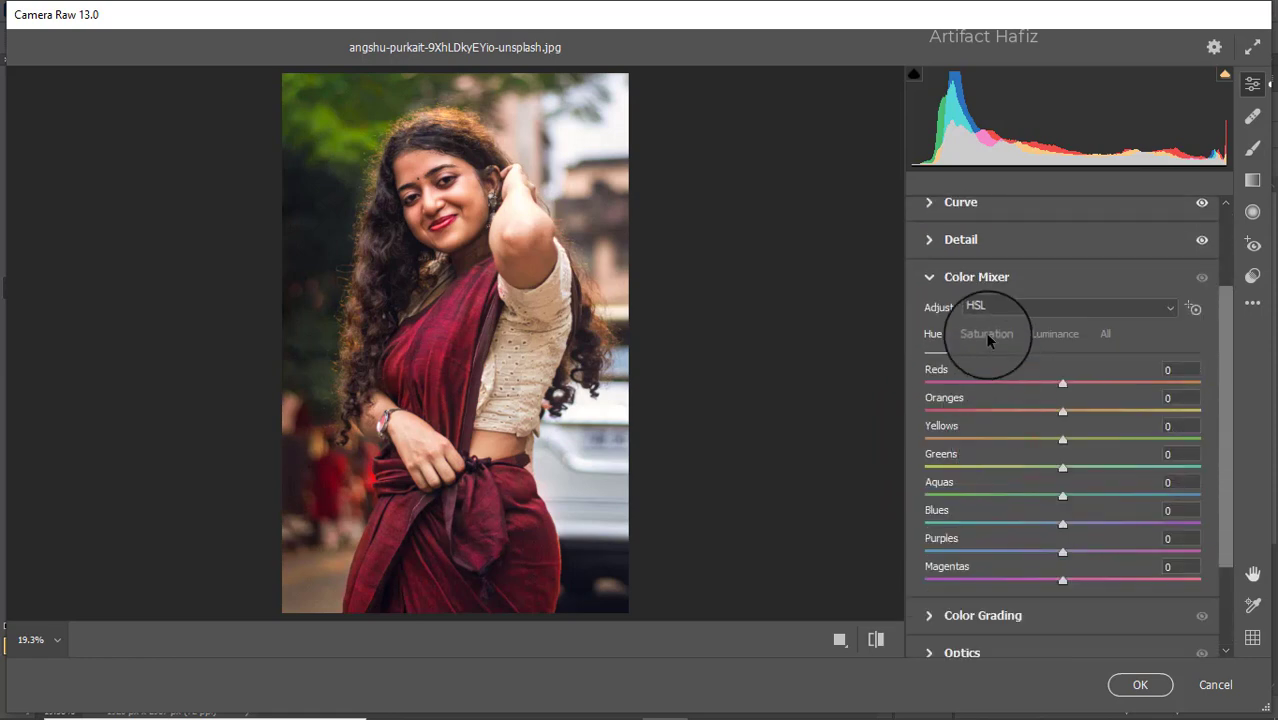
pyautogui.click(987, 336)
pyautogui.moveTo(1062, 382); pyautogui.dragTo(1001, 444)
pyautogui.moveTo(1067, 411); pyautogui.dragTo(1049, 419)
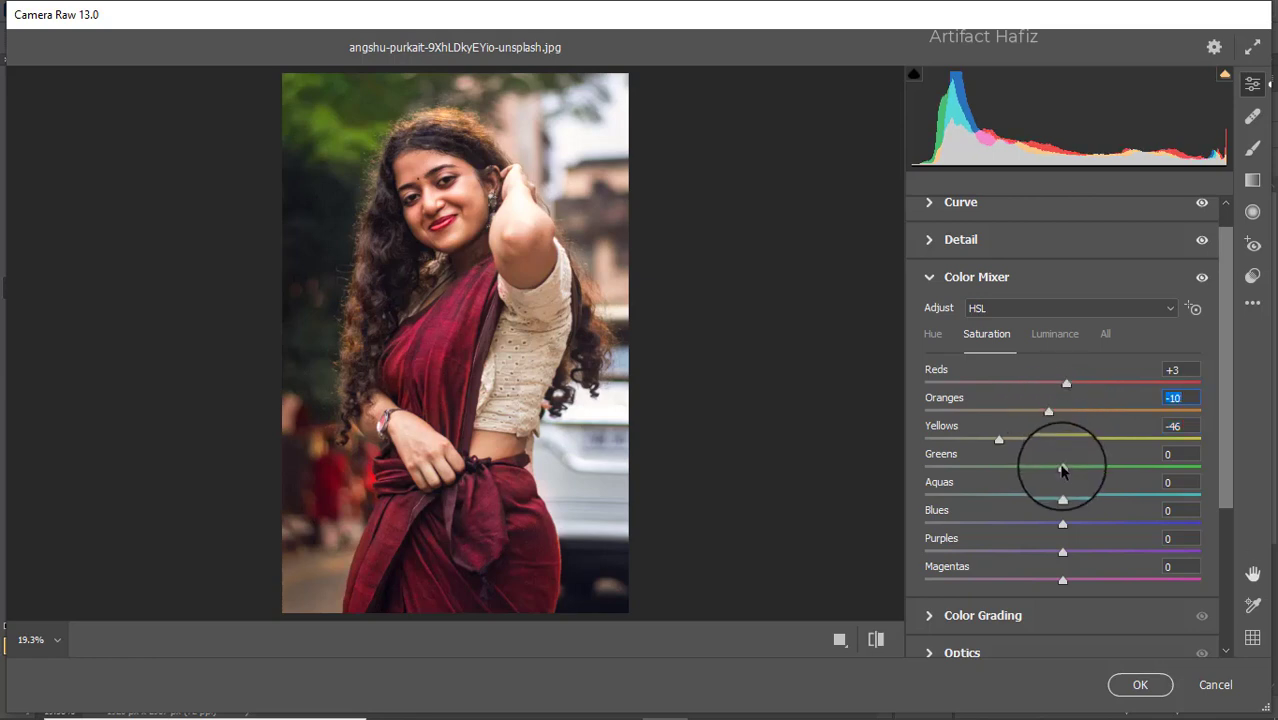
pyautogui.moveTo(1062, 470); pyautogui.dragTo(975, 470)
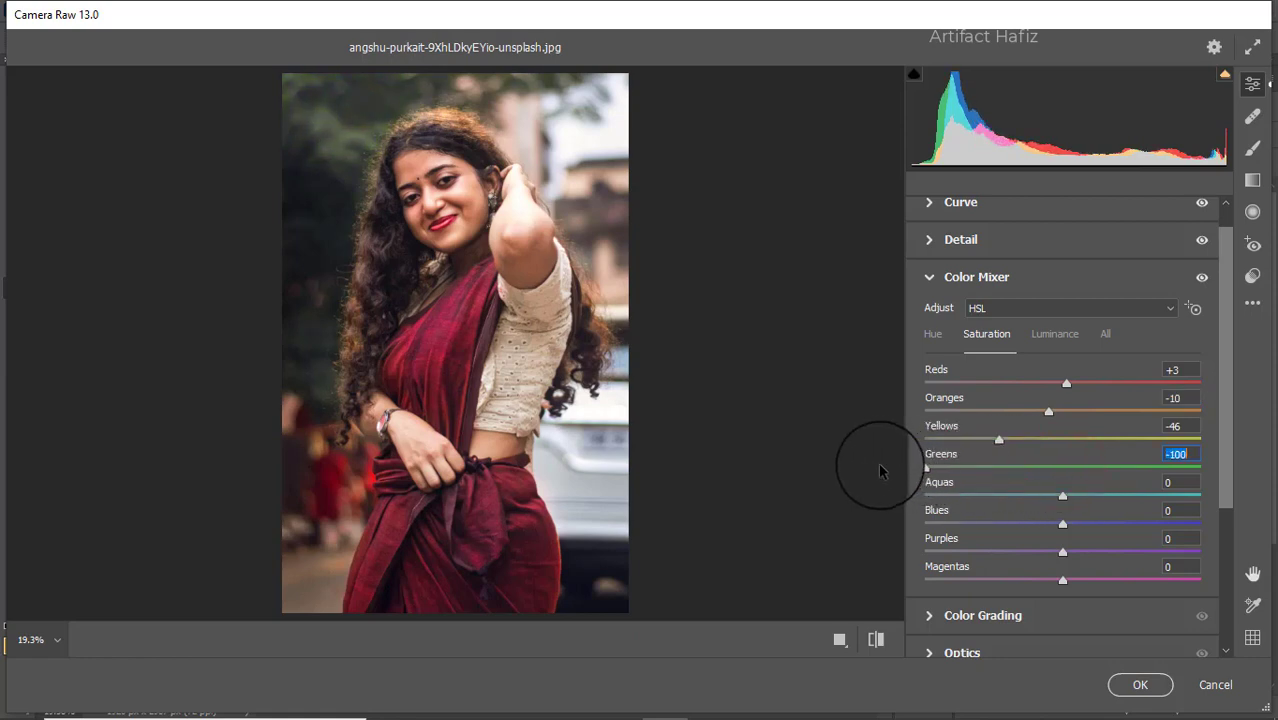
pyautogui.moveTo(880, 470); pyautogui.dragTo(932, 470)
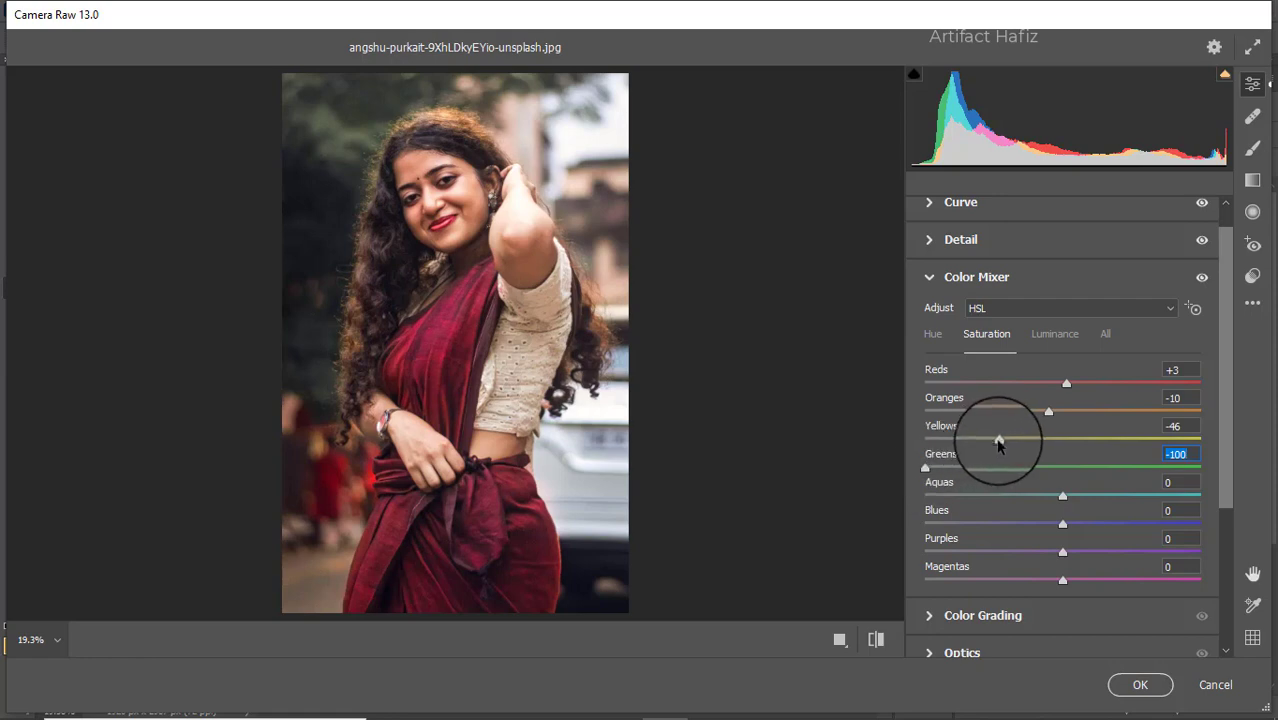
pyautogui.moveTo(998, 439); pyautogui.dragTo(1037, 443)
pyautogui.moveTo(1062, 500); pyautogui.dragTo(1079, 525)
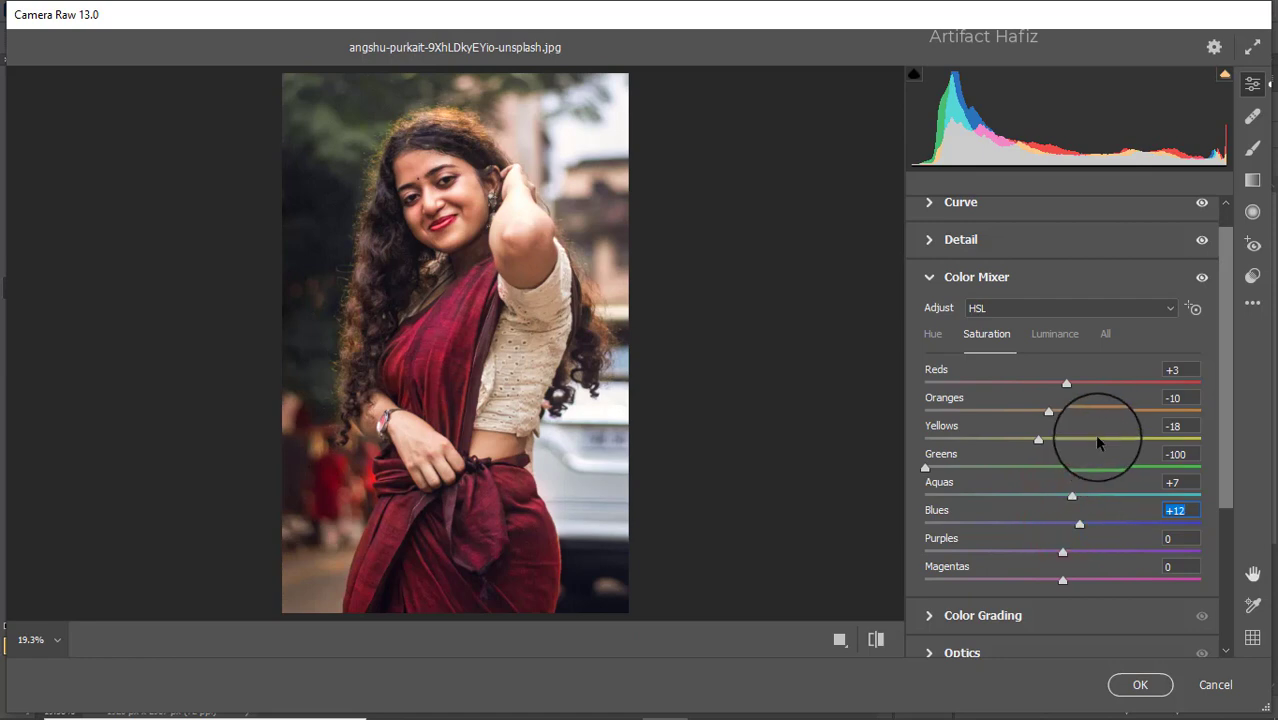
# Step: Set the Color Mixer luminance to Reds +25, Oranges +30, Yellows +99, Greens -24, Aquas +5 and Blues +7
pyautogui.click(1055, 334)
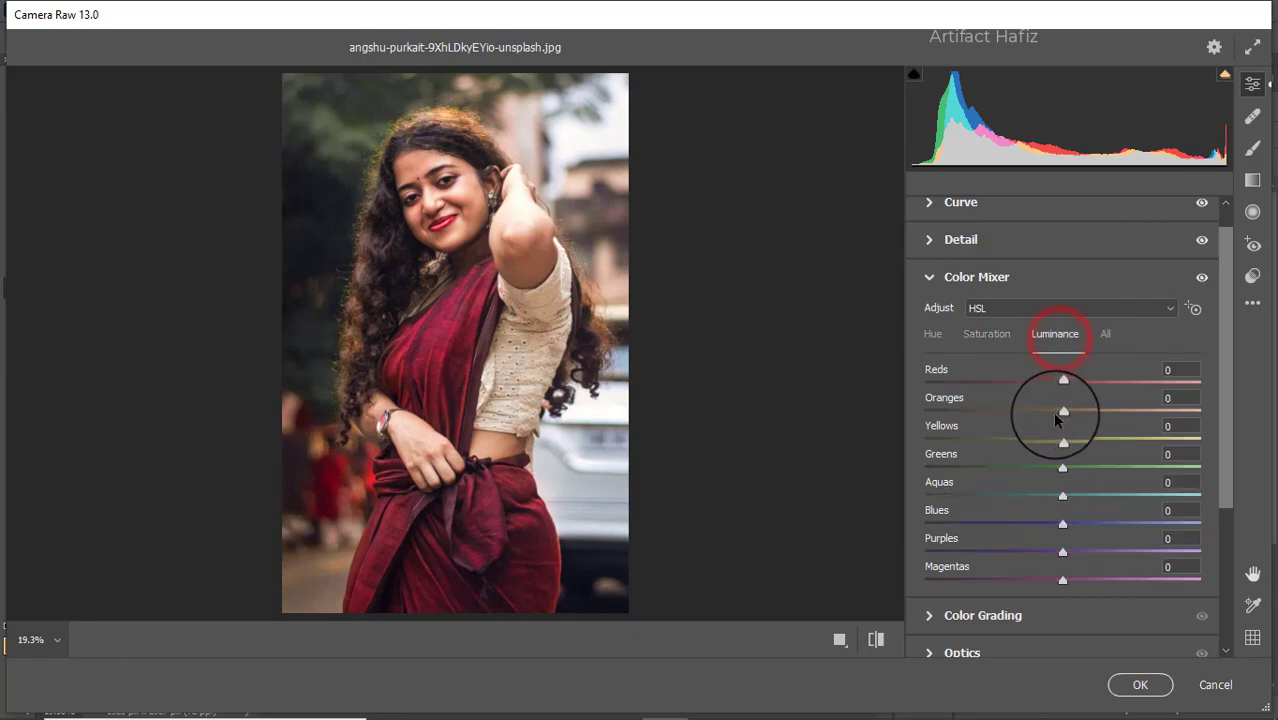
pyautogui.moveTo(1062, 410); pyautogui.dragTo(1097, 386)
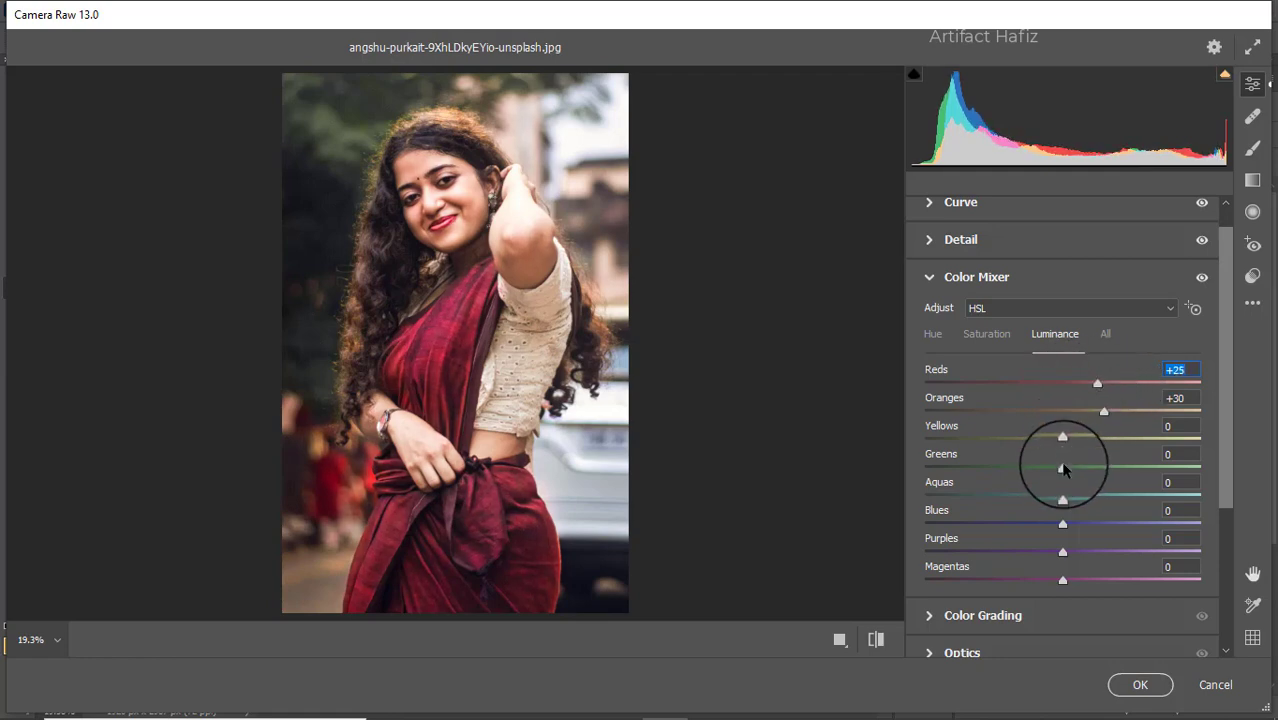
pyautogui.click(1063, 439)
pyautogui.moveTo(1071, 441); pyautogui.dragTo(1199, 437)
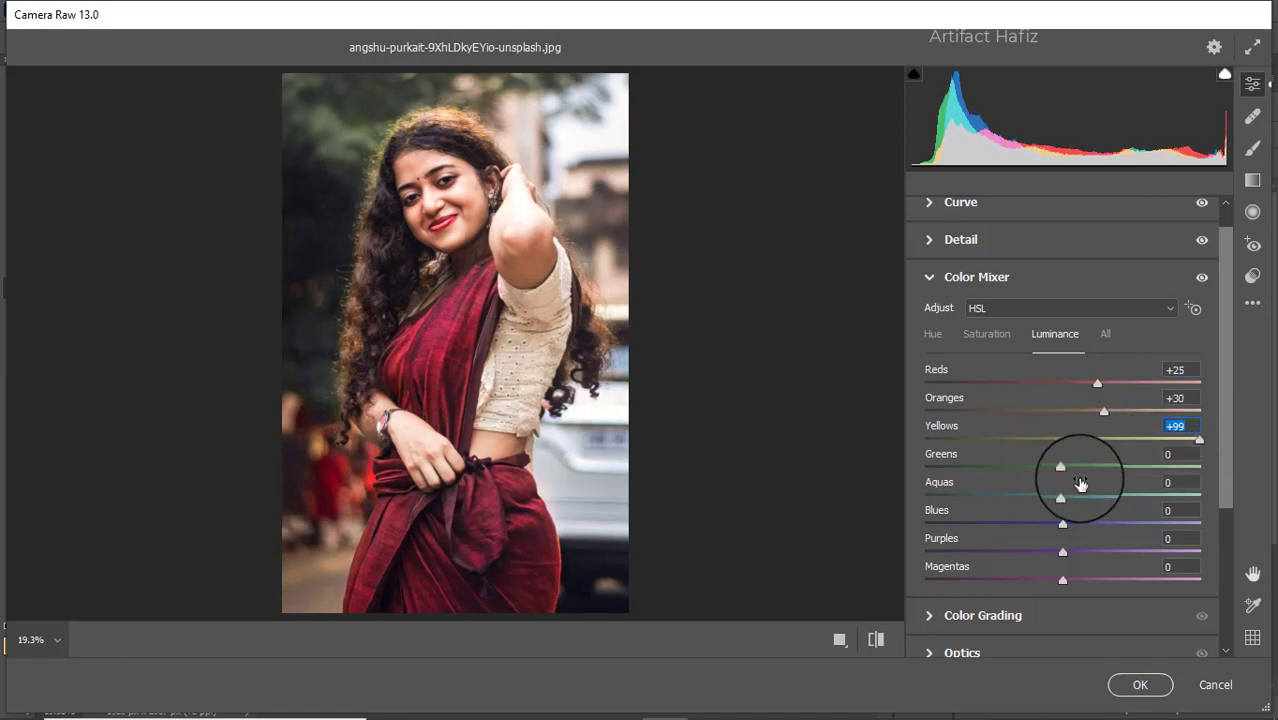
pyautogui.moveTo(1063, 468); pyautogui.dragTo(1047, 495)
pyautogui.moveTo(1064, 496); pyautogui.dragTo(1079, 524)
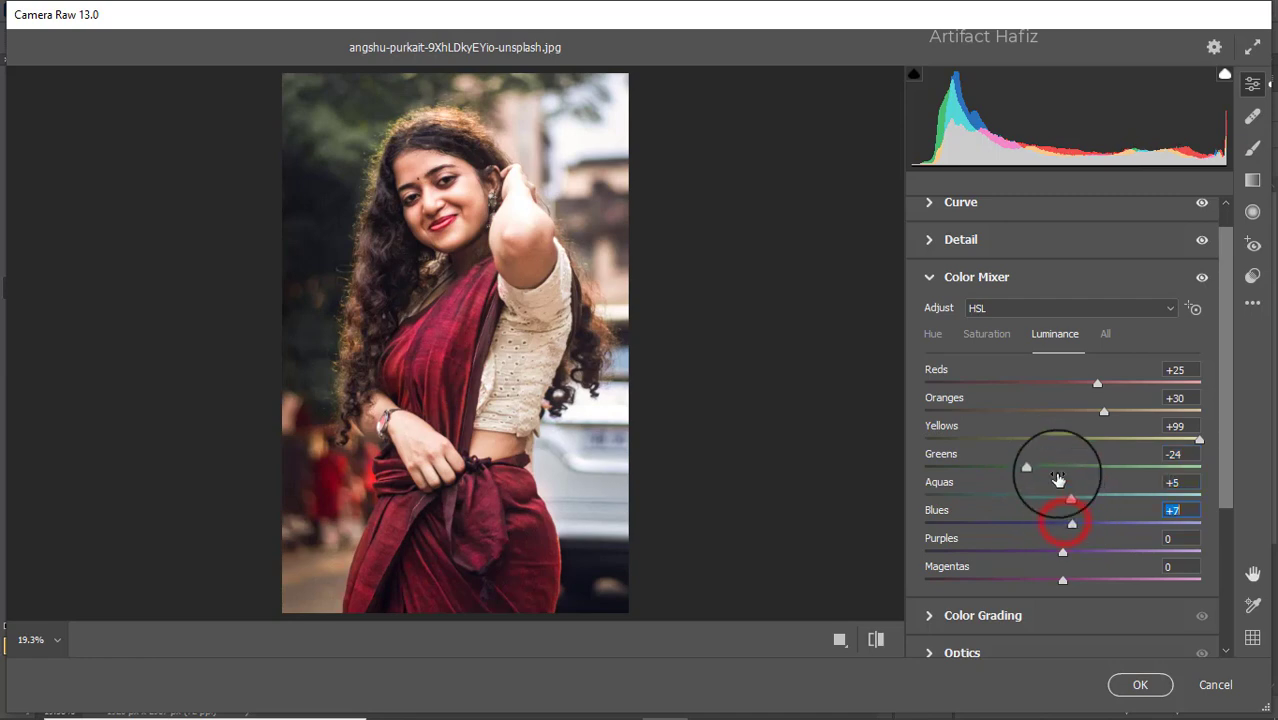
# Step: Set the Color Mixer hue to Aquas -18 and Blues -48, and open the Color Grading settings
pyautogui.click(935, 338)
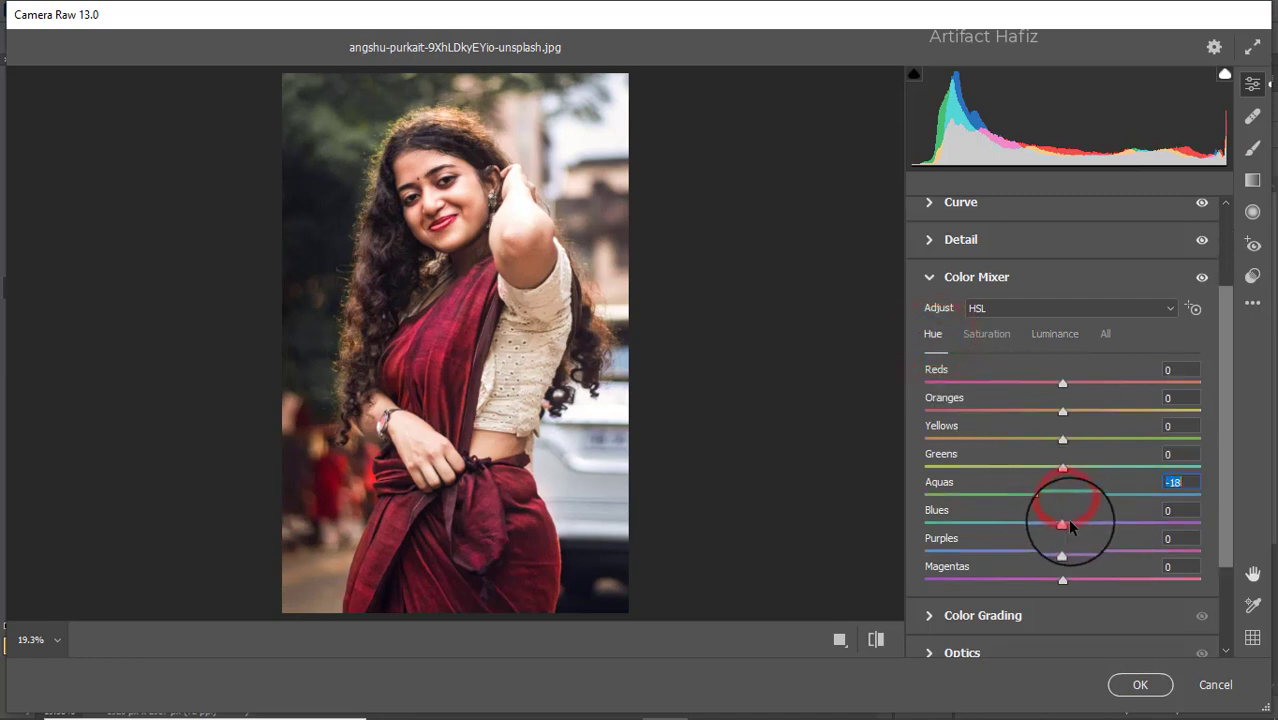
pyautogui.moveTo(1067, 520); pyautogui.dragTo(1000, 527)
pyautogui.scroll(-3, 1052, 453)
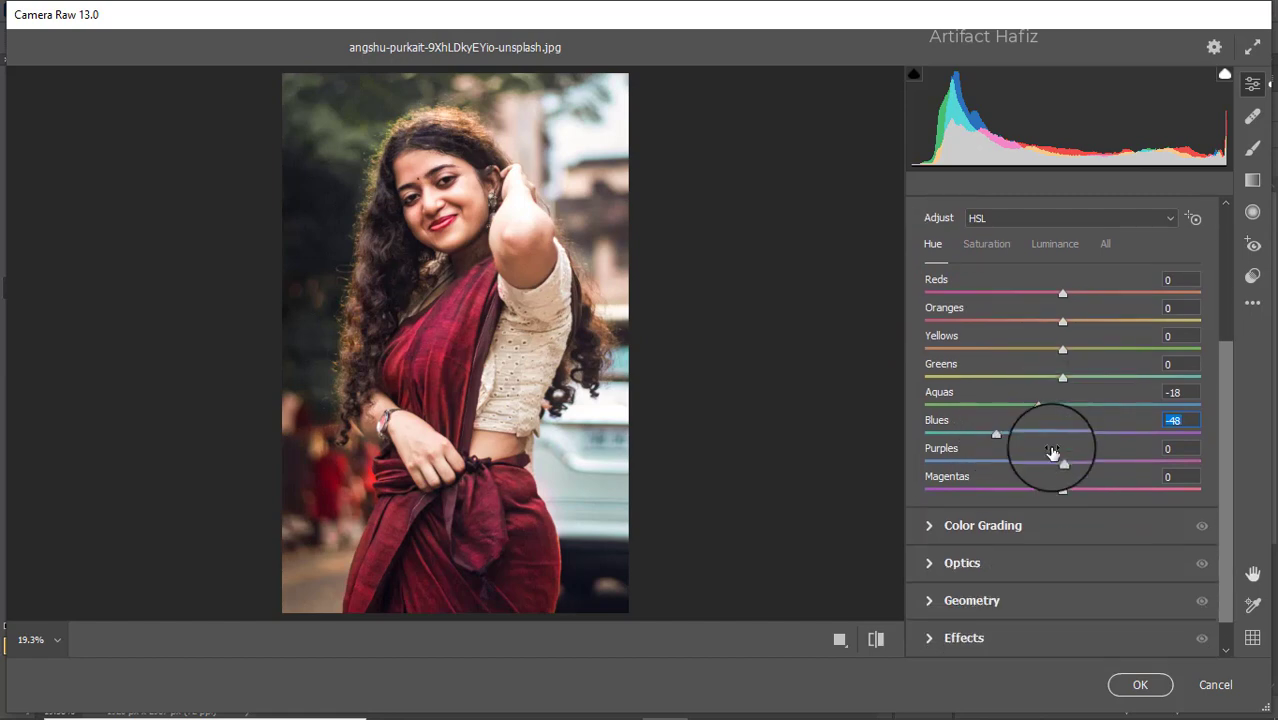
pyautogui.click(1016, 483)
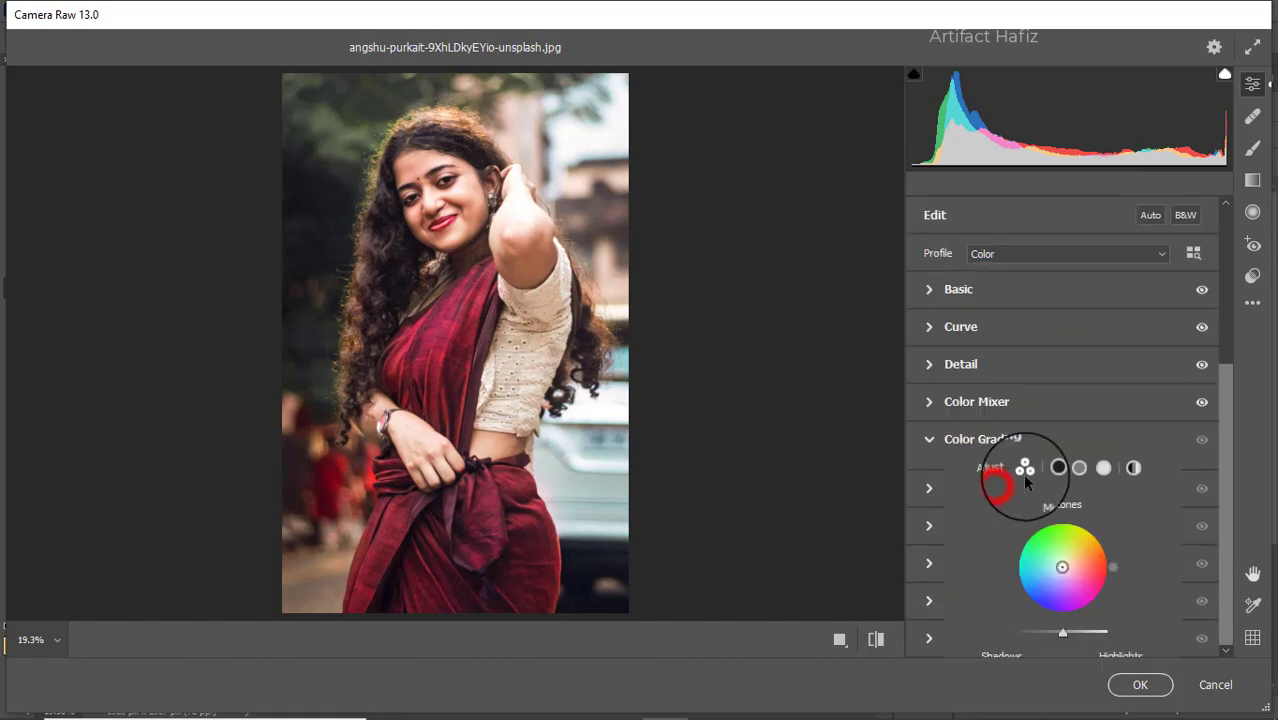
# Step: Set Color Grading to Midtones hue 47, saturation 15; Shadows hue 261, saturation 13; and Highlights hue 218, saturation 7
pyautogui.moveTo(1060, 348); pyautogui.dragTo(1056, 410)
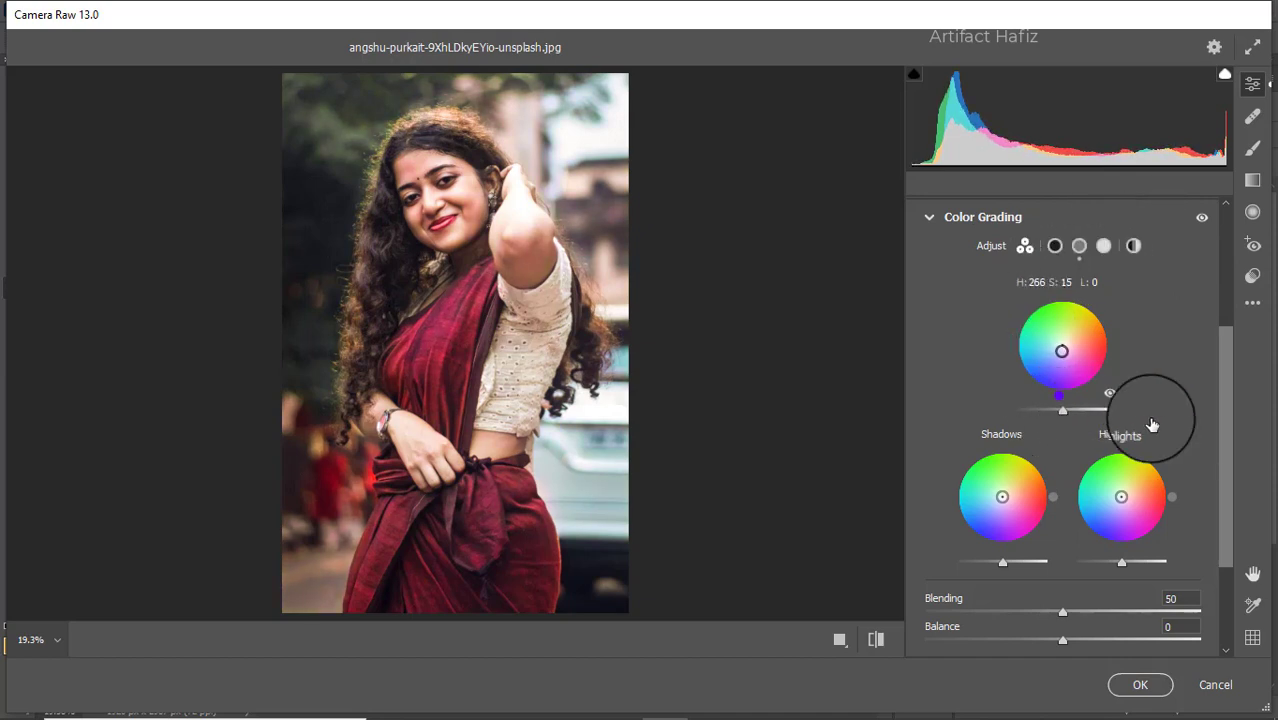
pyautogui.moveTo(1152, 425); pyautogui.dragTo(1178, 224)
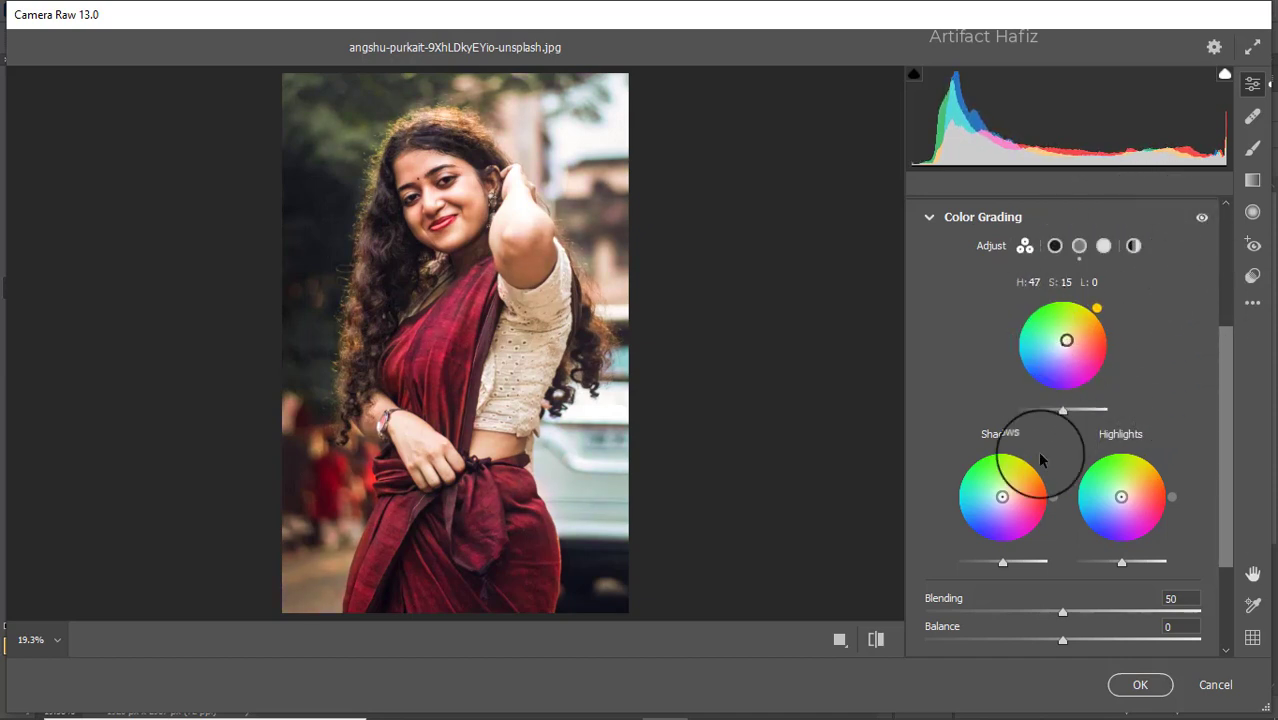
pyautogui.moveTo(1002, 497); pyautogui.dragTo(986, 604)
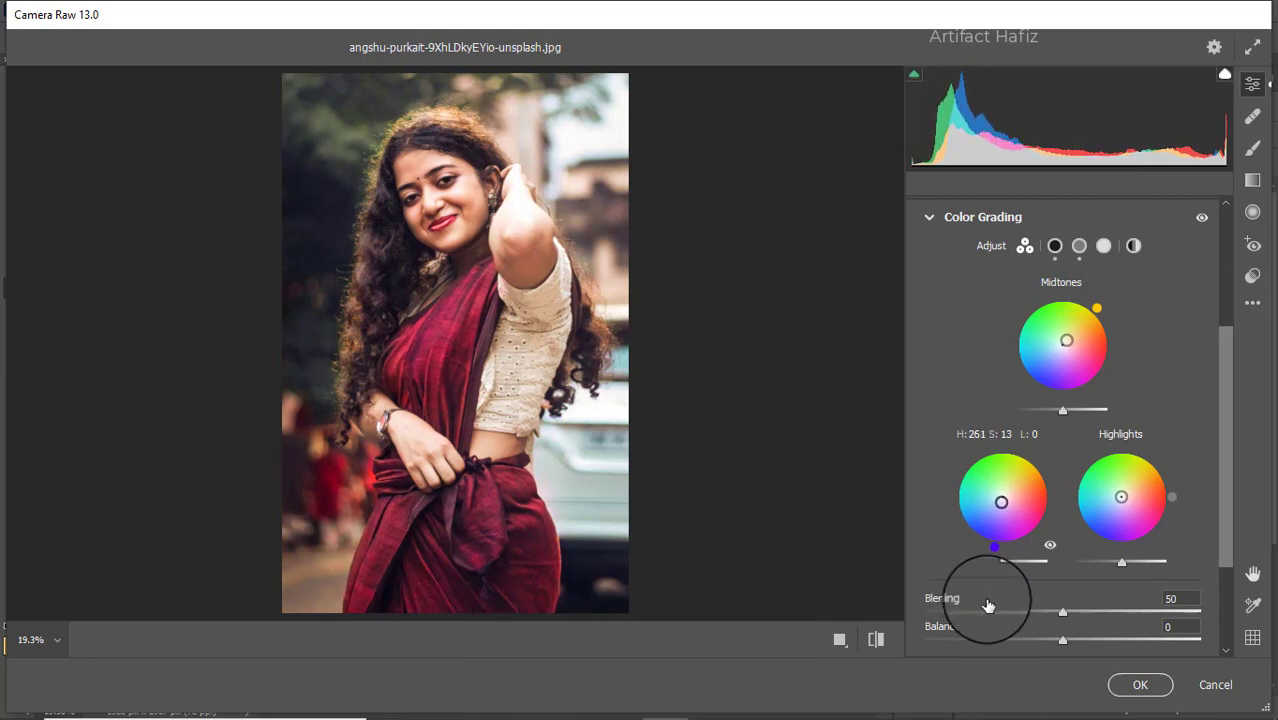
pyautogui.moveTo(1107, 513); pyautogui.dragTo(1122, 494)
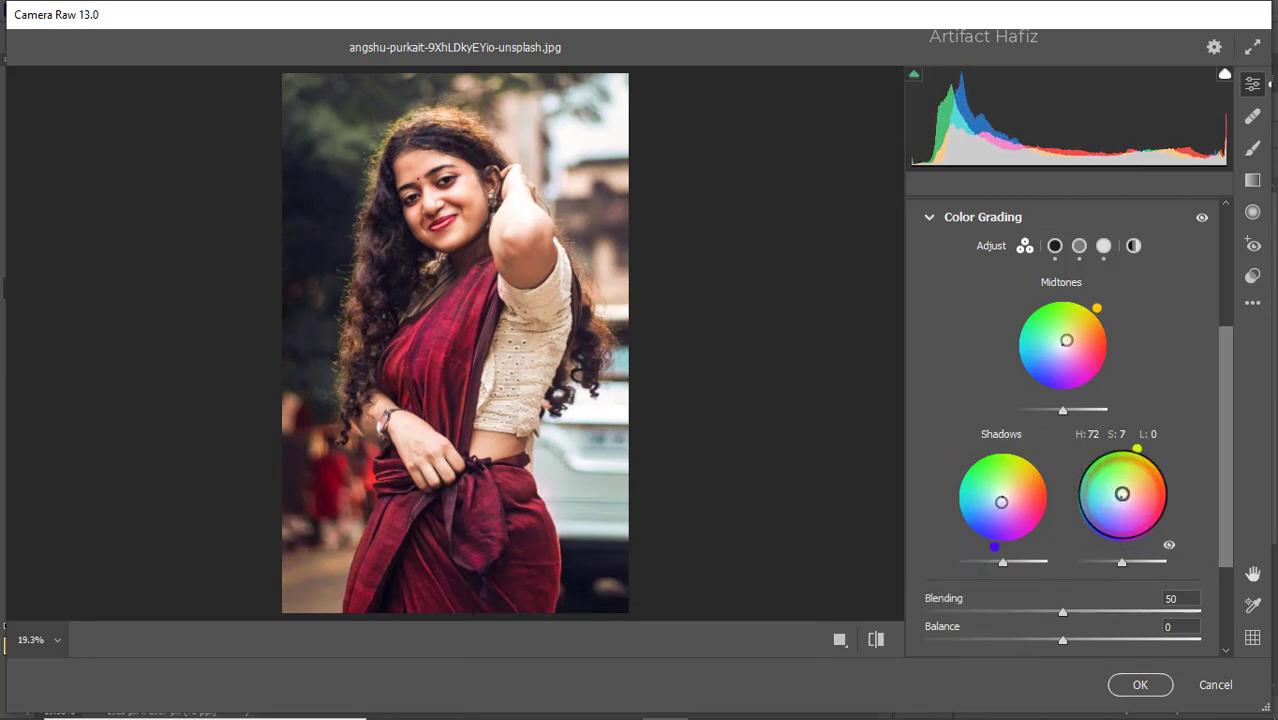
pyautogui.moveTo(1137, 450); pyautogui.dragTo(1040, 570)
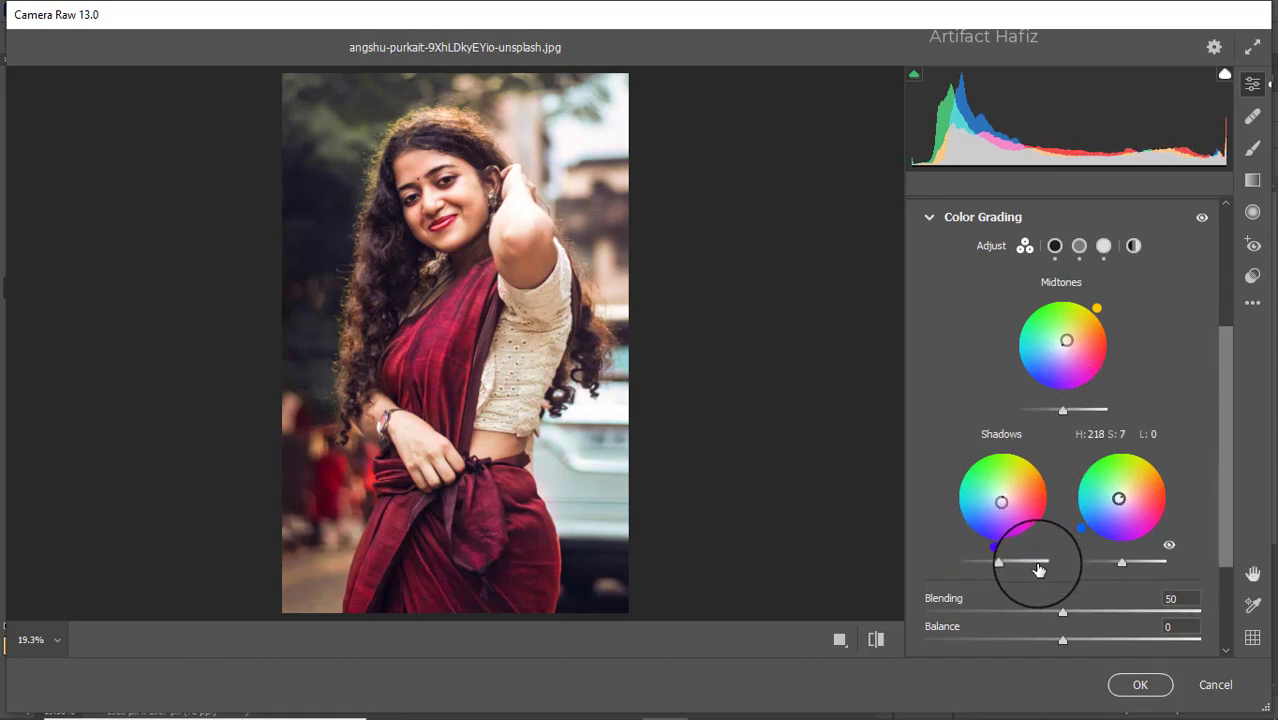
# Step: Set the Calibration saturation to Red Primary -16, Green Primary +38 and Blue Primary -24
pyautogui.scroll(-3, 1077, 364)
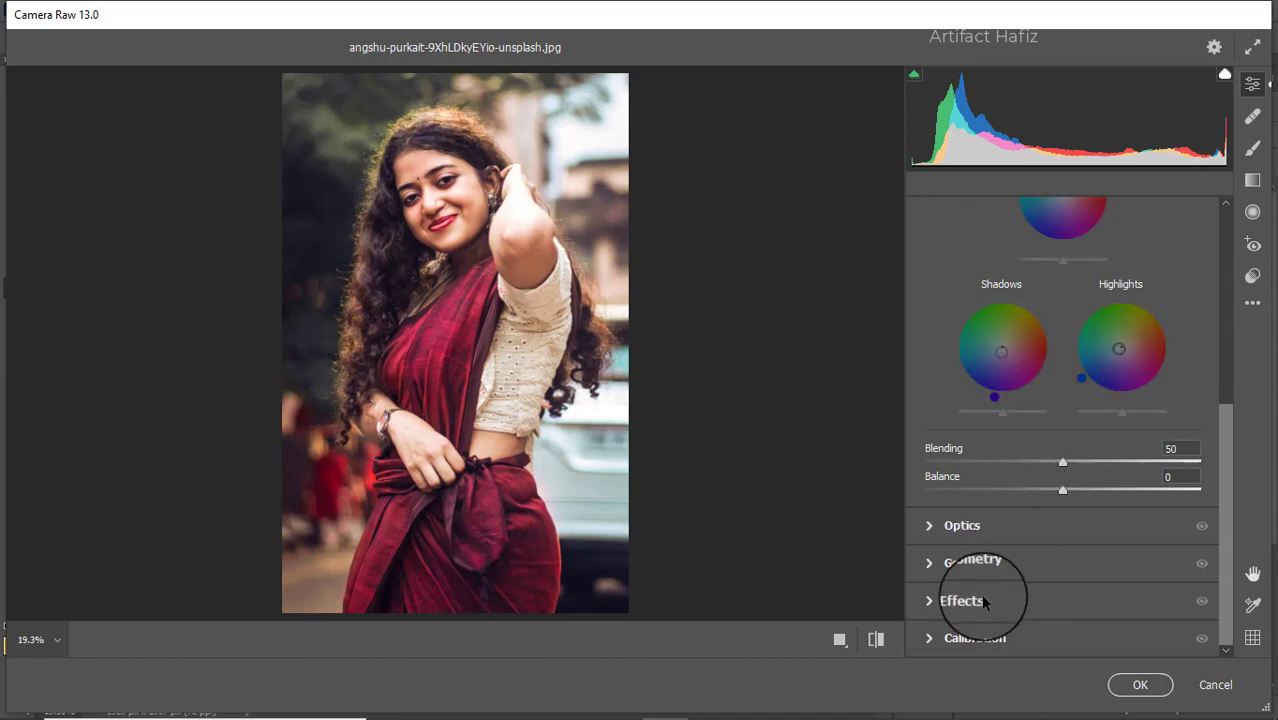
pyautogui.click(970, 638)
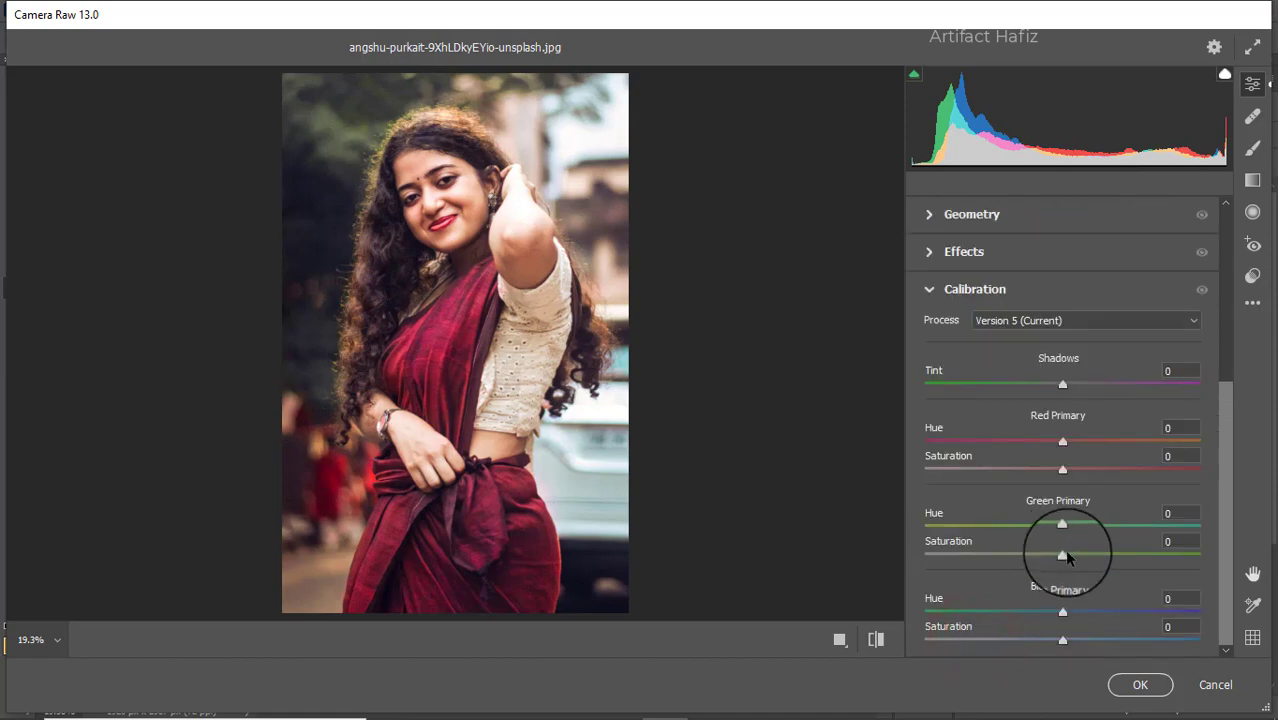
pyautogui.moveTo(1063, 557); pyautogui.dragTo(1113, 558)
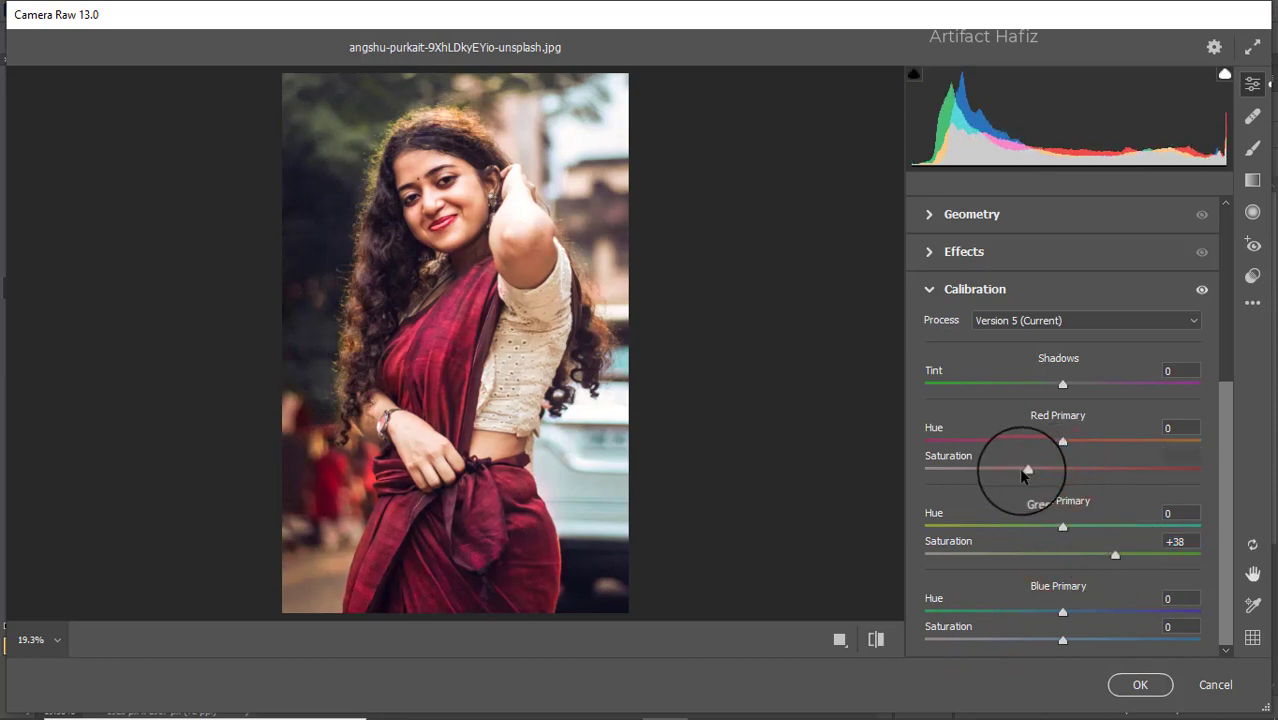
pyautogui.click(1063, 600)
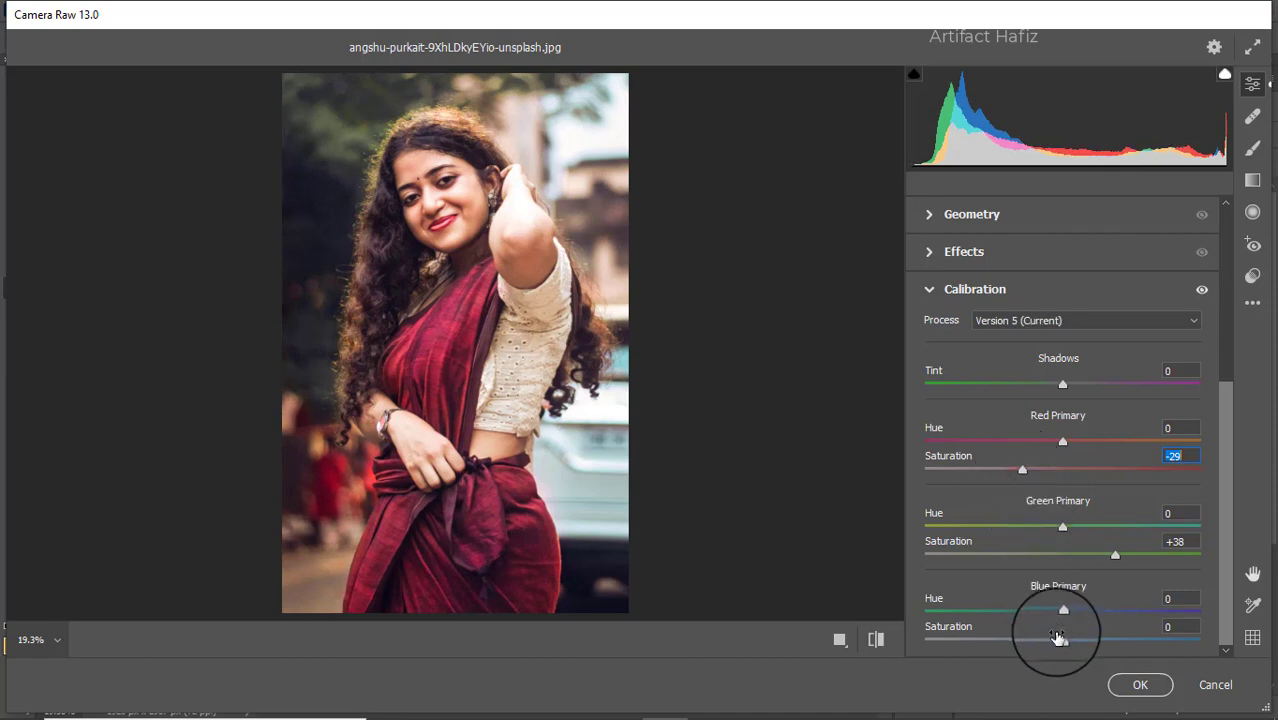
pyautogui.moveTo(1063, 640); pyautogui.dragTo(1037, 641)
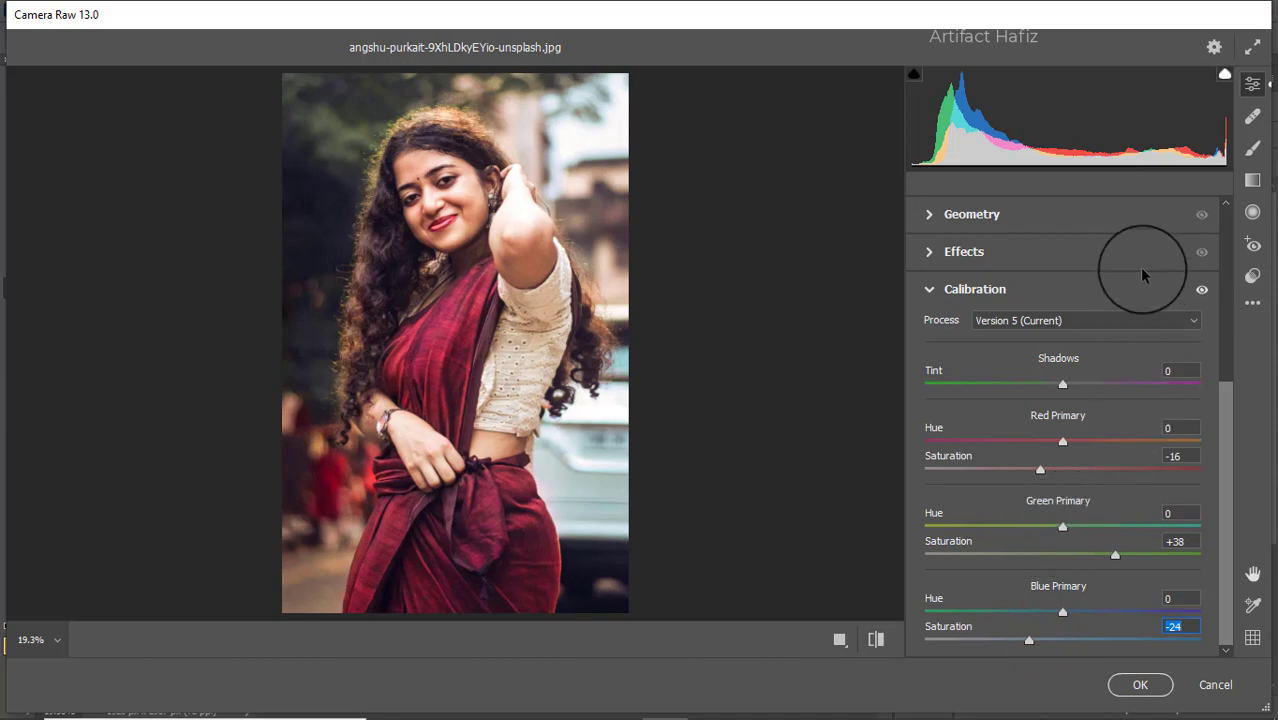
# Step: Add a diagonal Graduated Filter from the photo's lower-right corner to the woman's forearm, with Exposure -2.40 and Blacks +10
pyautogui.click(1252, 180)
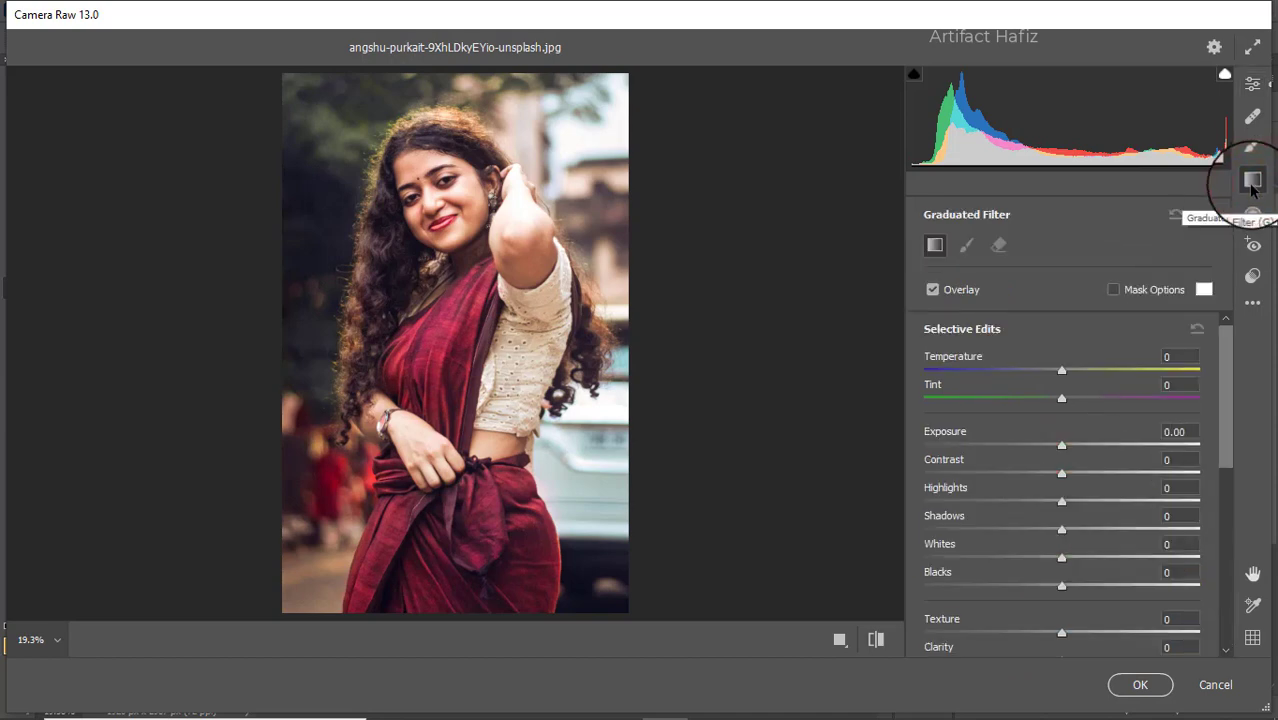
pyautogui.moveTo(1062, 447); pyautogui.dragTo(1020, 447)
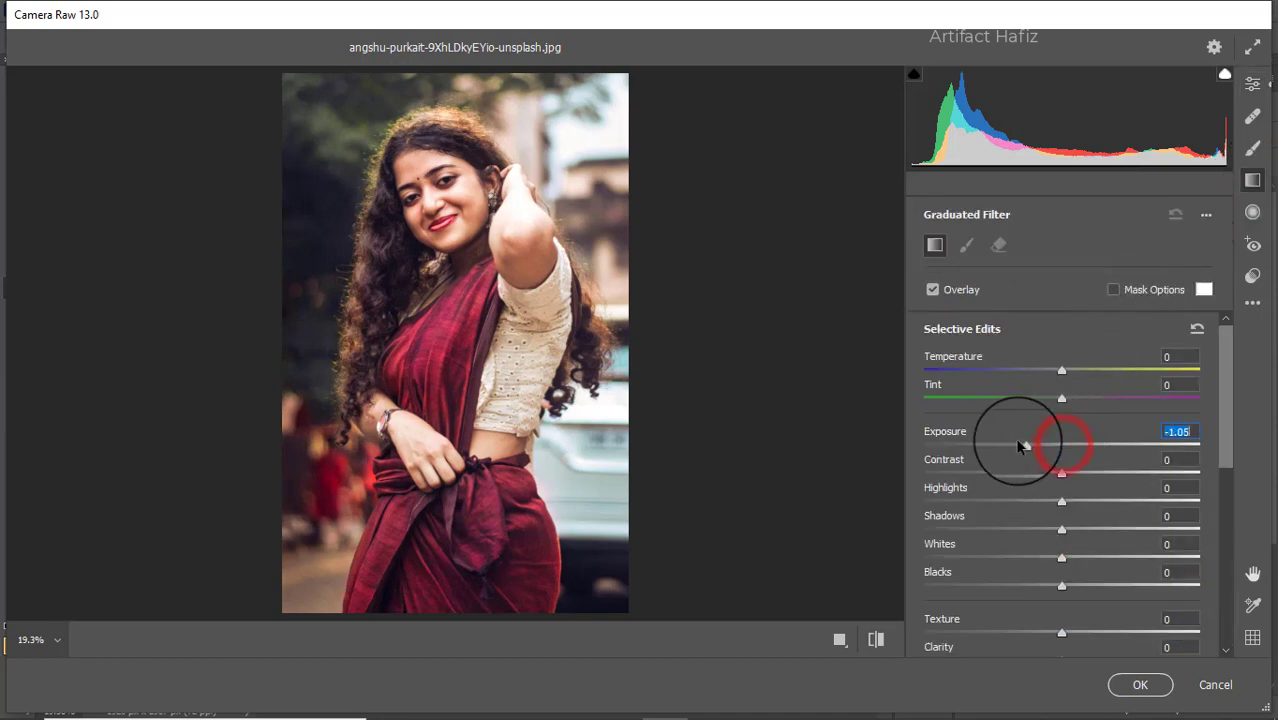
pyautogui.moveTo(613, 617); pyautogui.dragTo(391, 341)
pyautogui.moveTo(1012, 446); pyautogui.dragTo(966, 485)
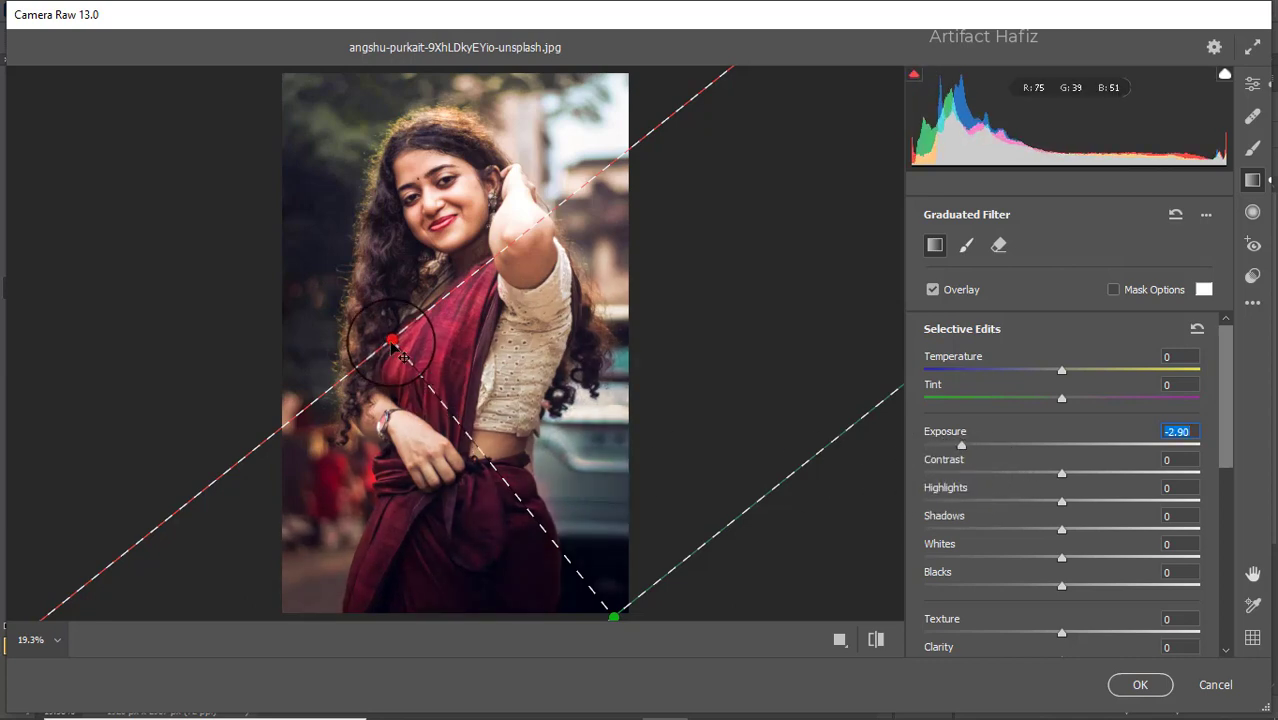
pyautogui.moveTo(392, 343); pyautogui.dragTo(350, 372)
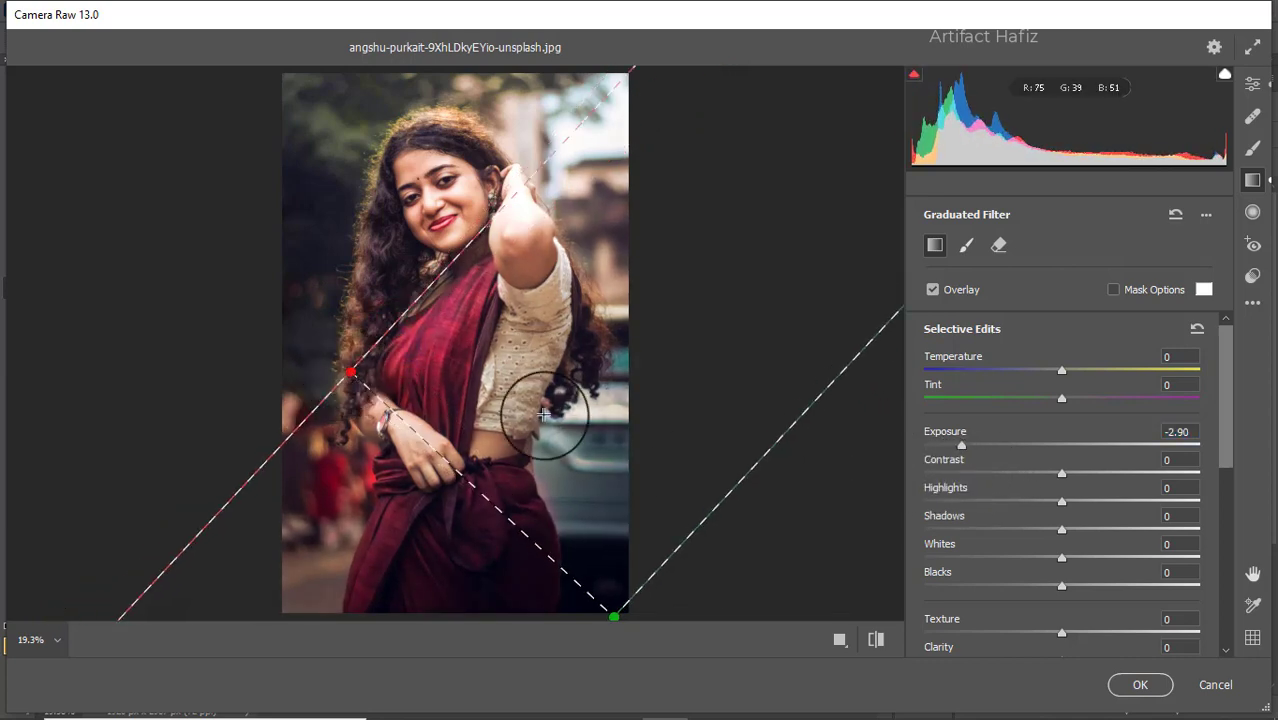
pyautogui.moveTo(961, 444); pyautogui.dragTo(979, 444)
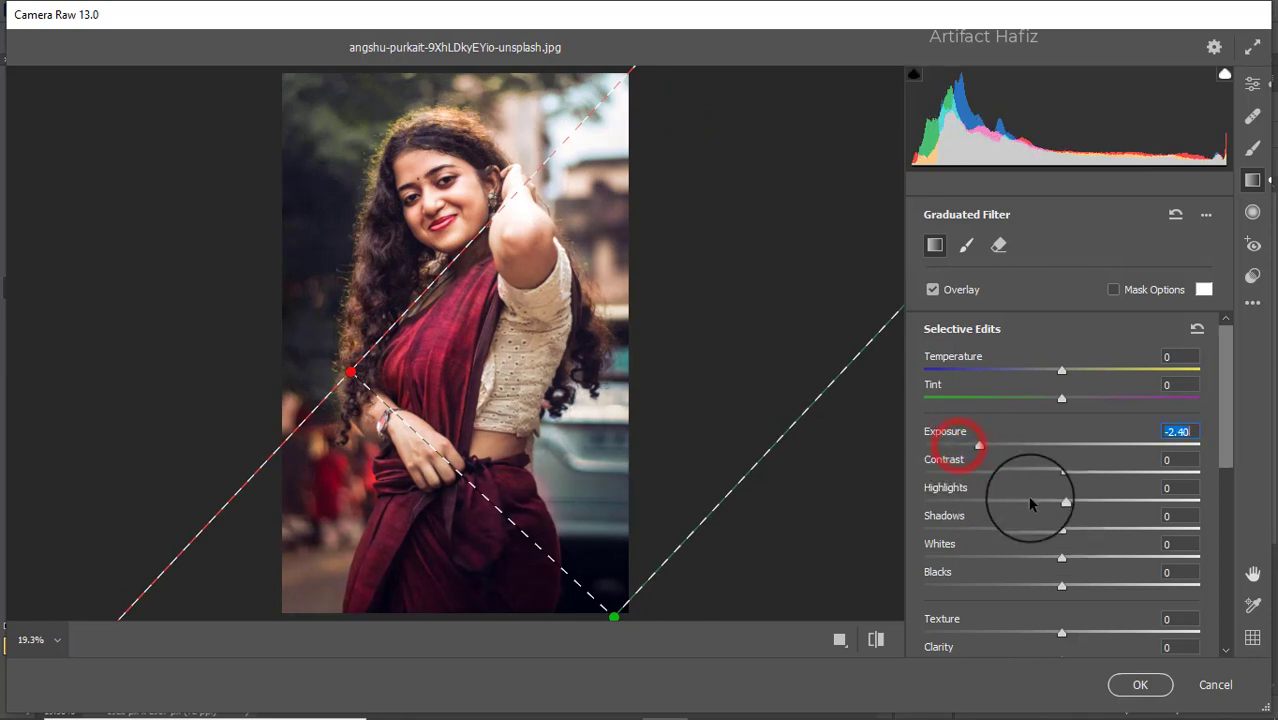
pyautogui.moveTo(1062, 585); pyautogui.dragTo(1103, 588)
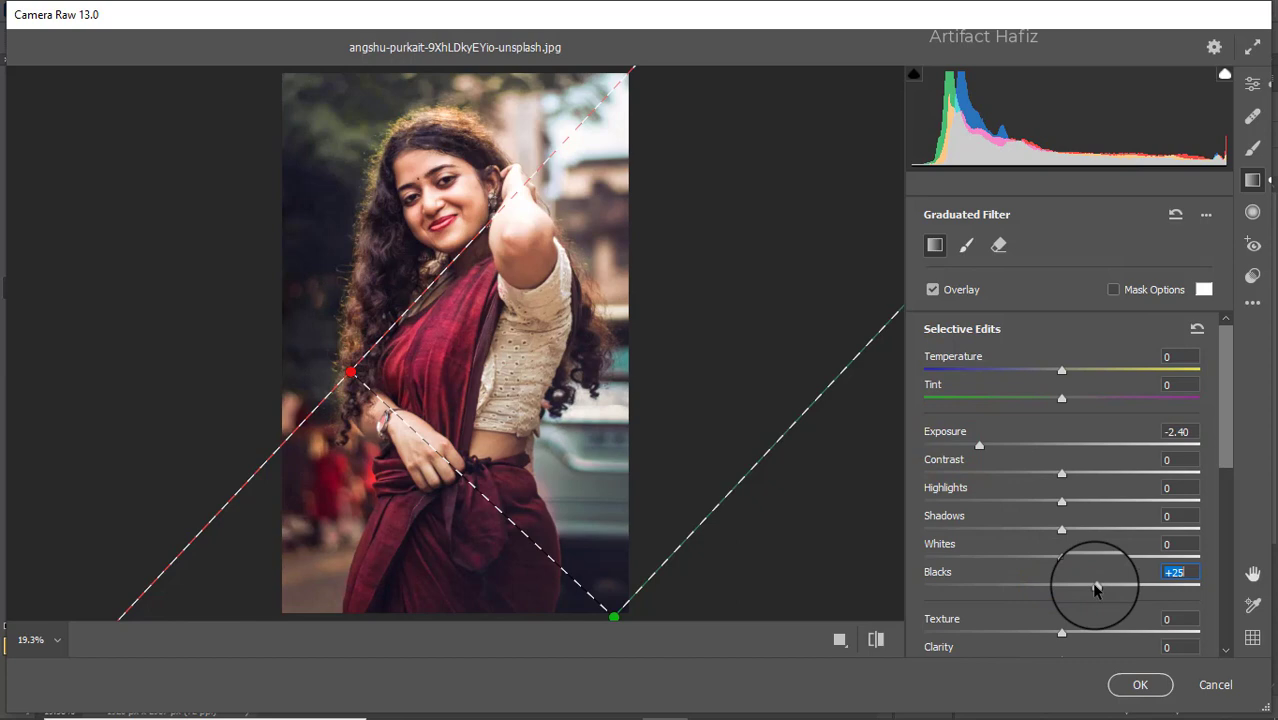
pyautogui.moveTo(1079, 591); pyautogui.dragTo(1077, 591)
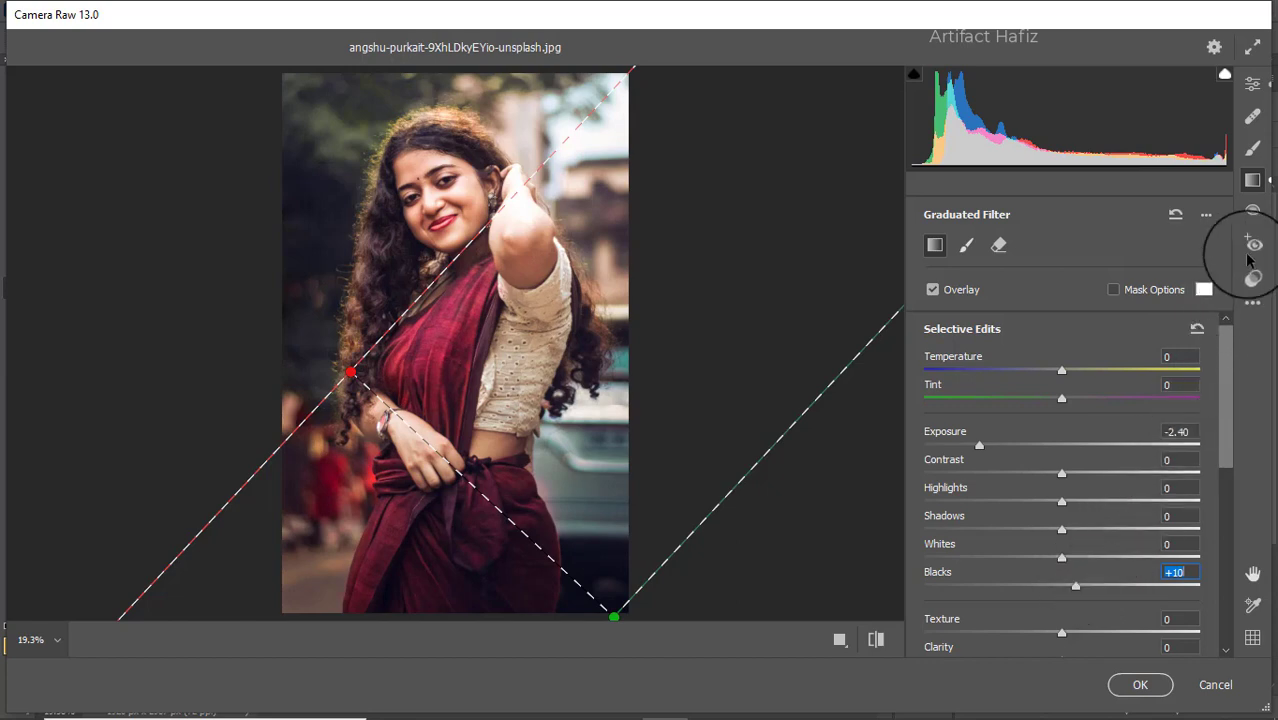
# Step: Draw an inverted Radial Filter as a tall ellipse around the woman's head and upper body, reaching from the photo's top edge to below her waist
pyautogui.click(1252, 214)
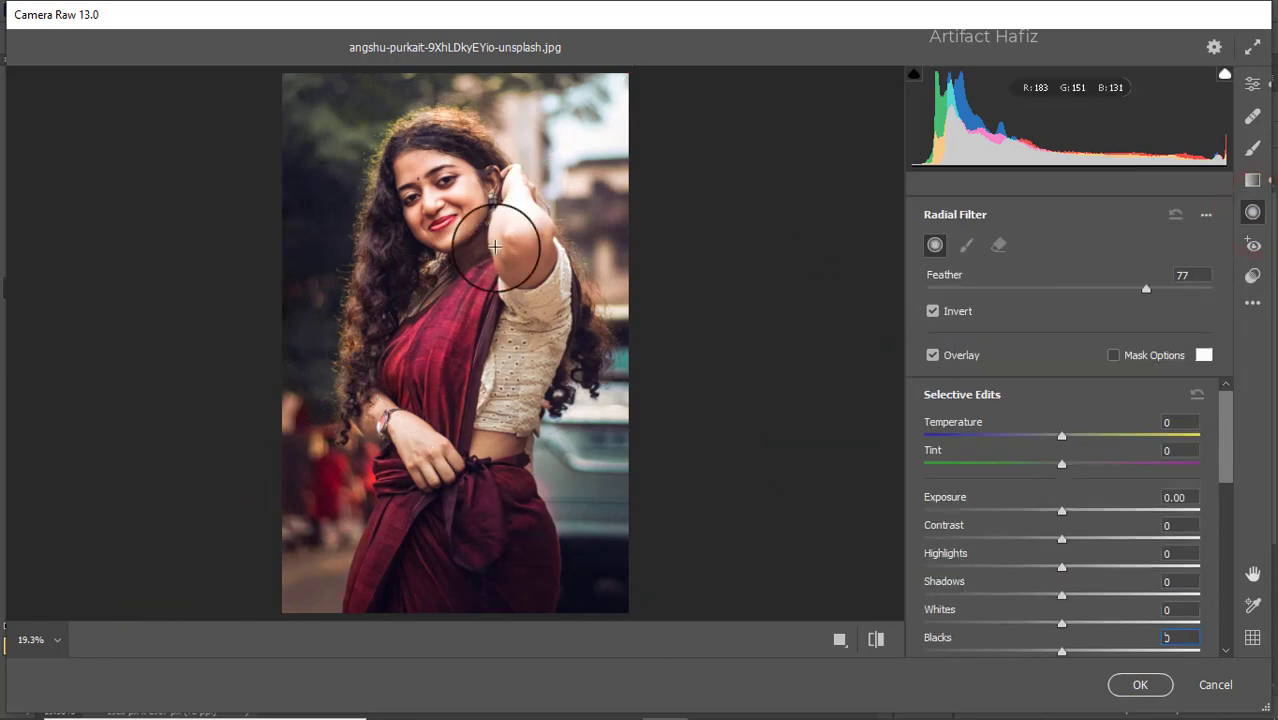
pyautogui.moveTo(377, 155); pyautogui.dragTo(457, 310)
pyautogui.moveTo(376, 158); pyautogui.dragTo(444, 325)
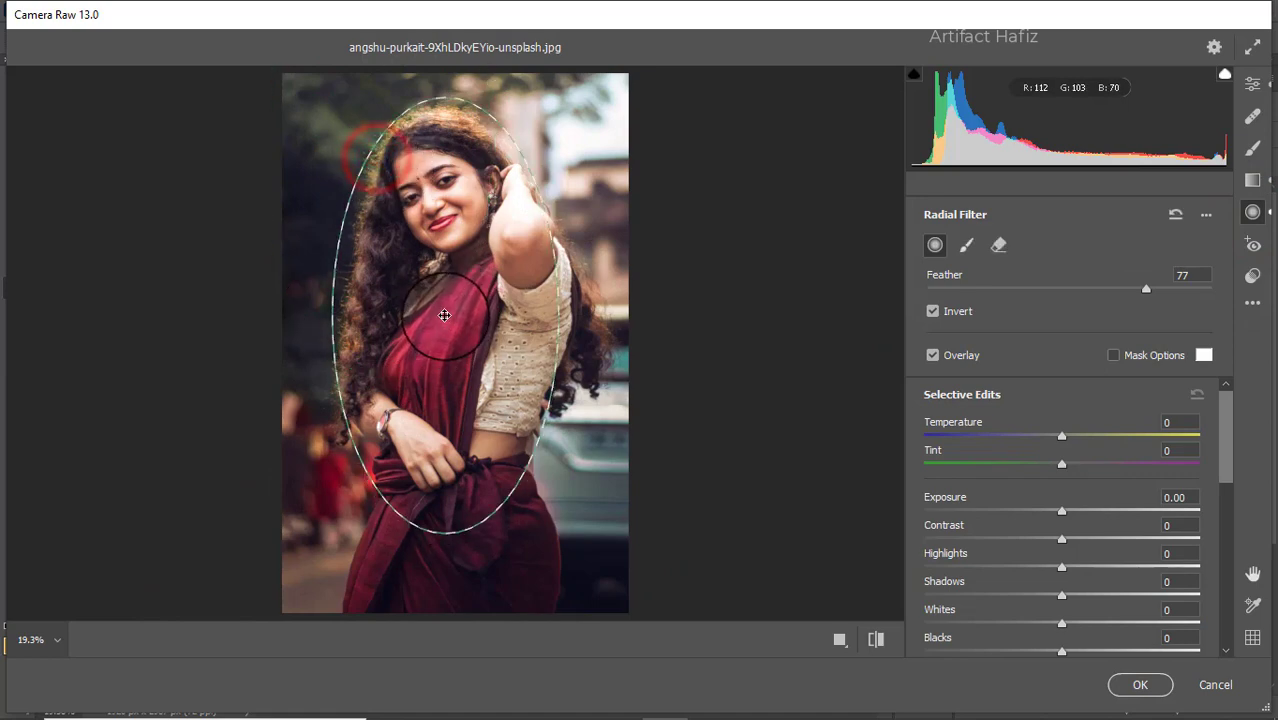
pyautogui.moveTo(444, 95); pyautogui.dragTo(445, 68)
pyautogui.moveTo(331, 318); pyautogui.dragTo(311, 317)
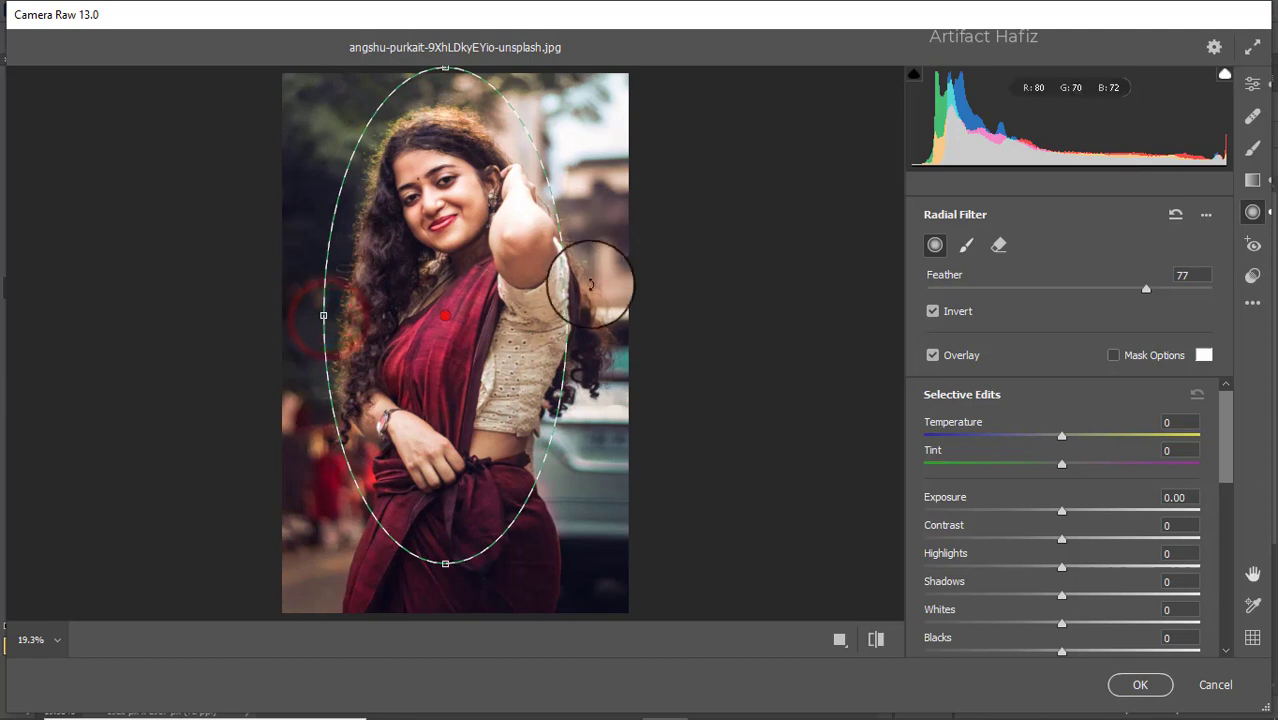
pyautogui.moveTo(578, 316); pyautogui.dragTo(595, 318)
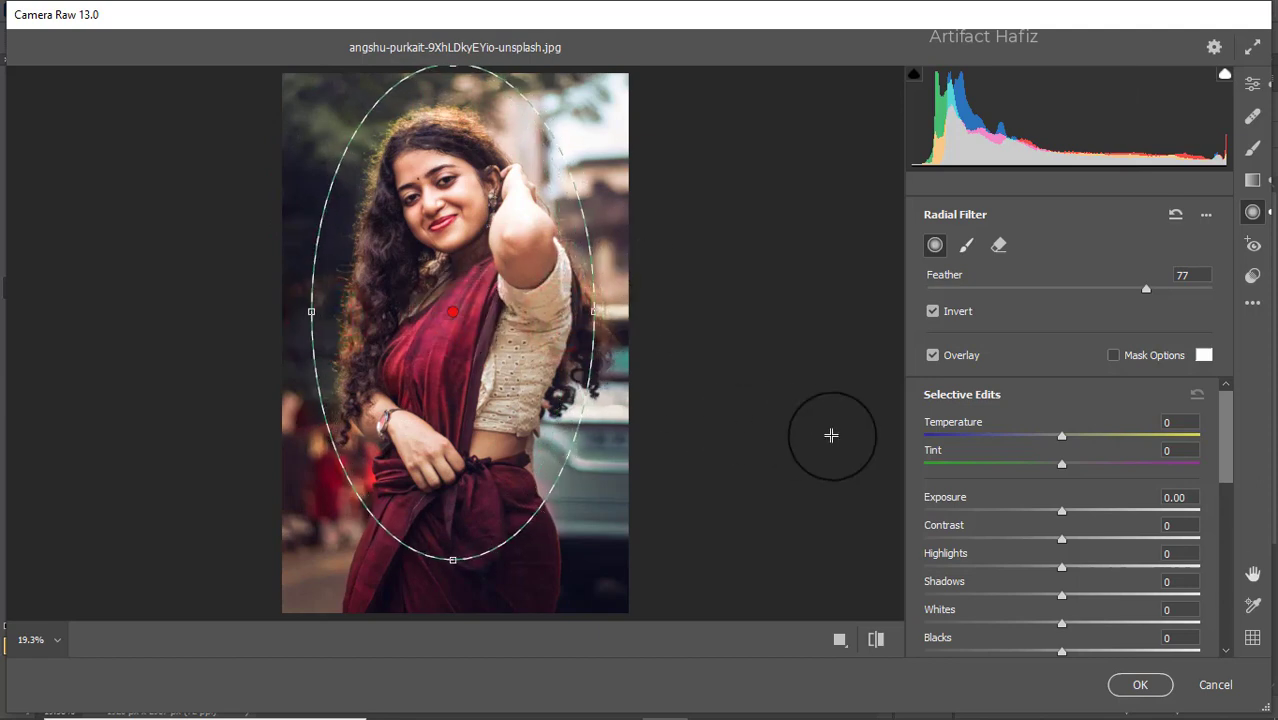
pyautogui.click(934, 312)
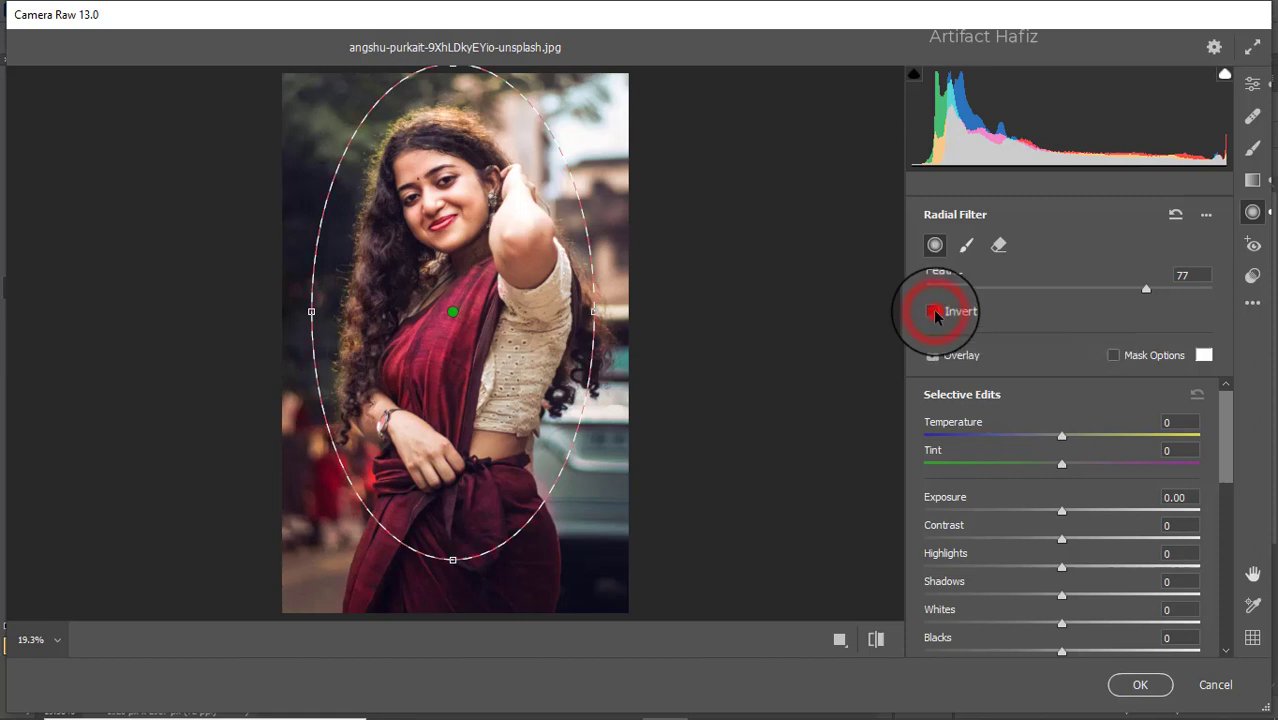
# Step: Set the Radial Filter's Exposure to -0.85 and Blacks to +12
pyautogui.scroll(-1, 1065, 548)
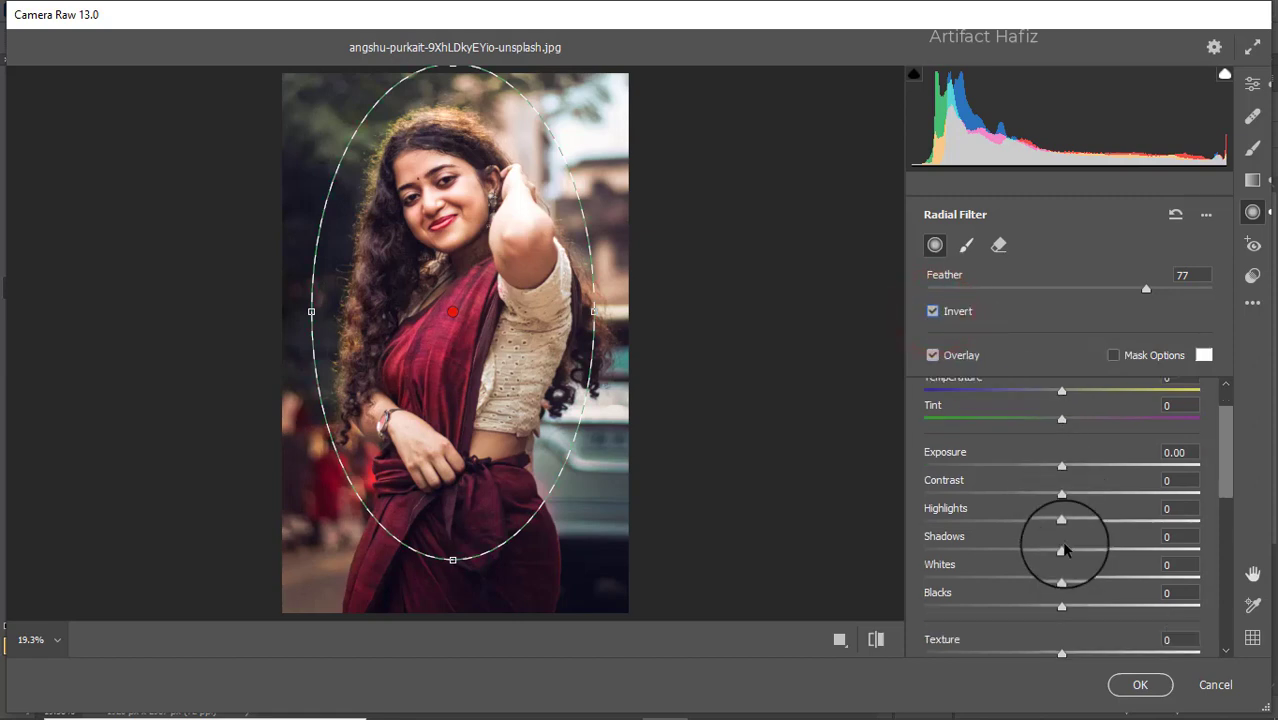
pyautogui.scroll(-1, 1065, 548)
pyautogui.moveTo(1060, 561); pyautogui.dragTo(1070, 588)
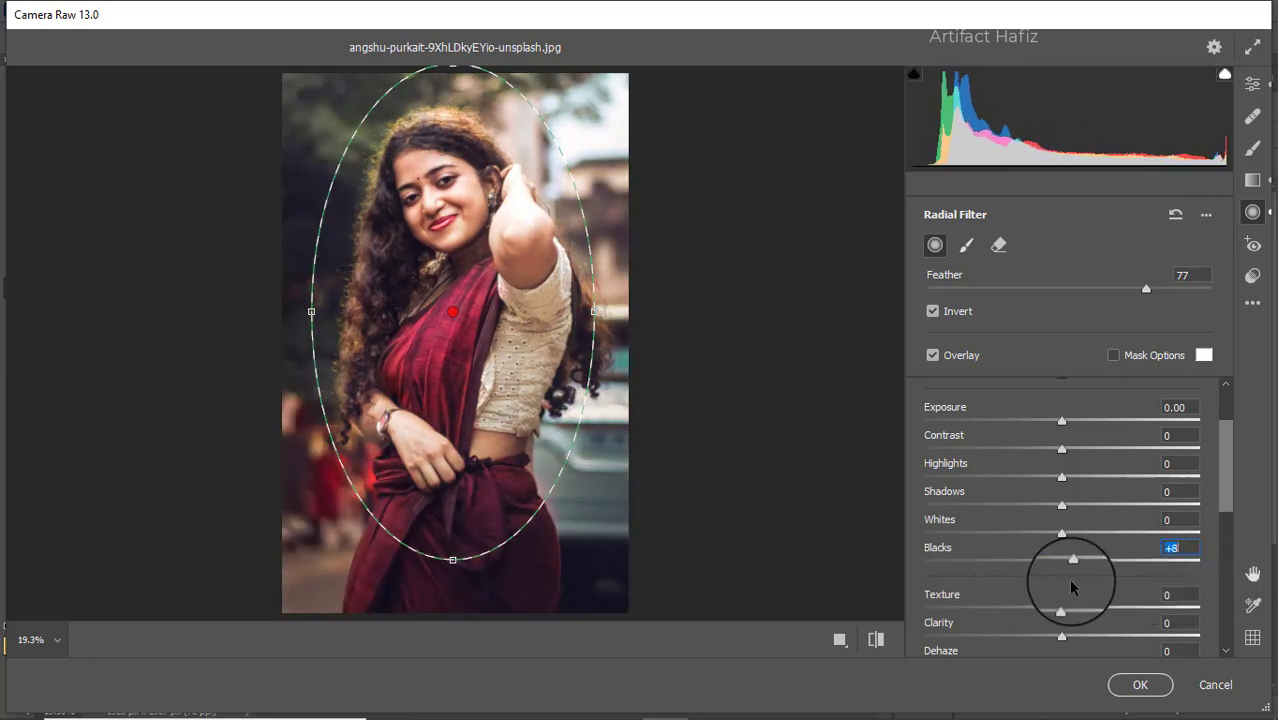
pyautogui.moveTo(1065, 421); pyautogui.dragTo(1038, 472)
pyautogui.moveTo(1073, 561); pyautogui.dragTo(1078, 565)
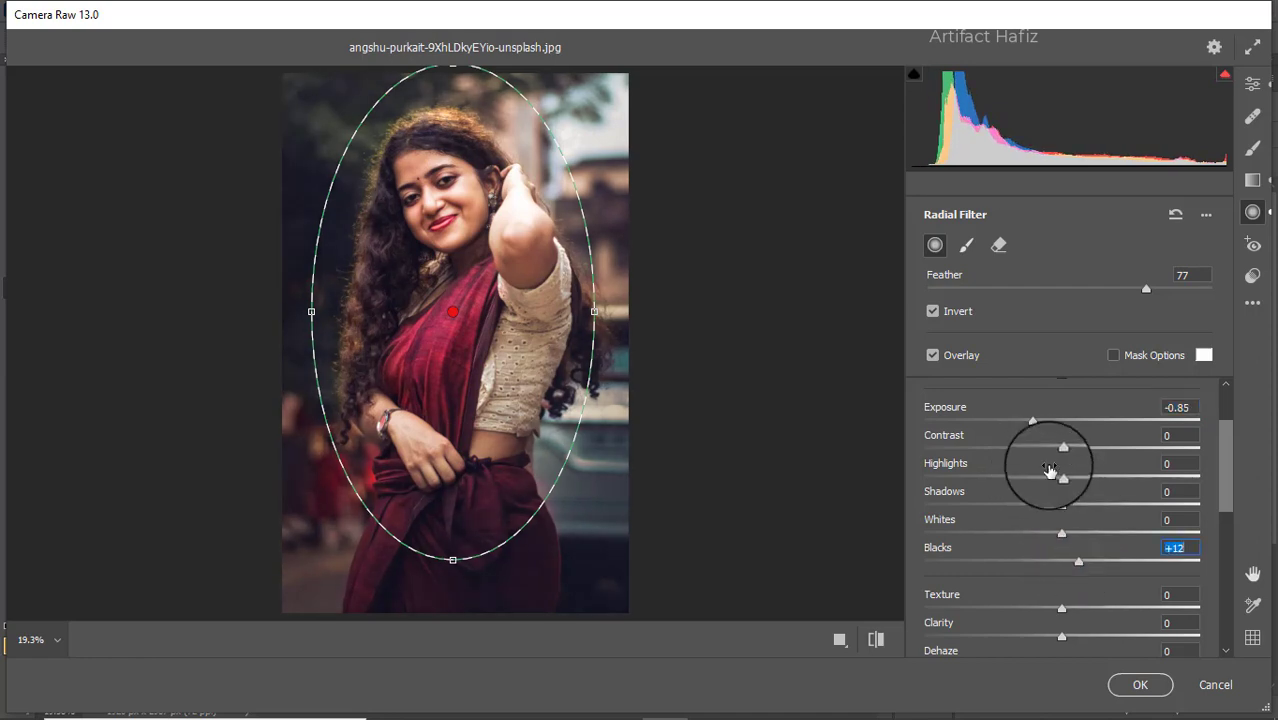
# Step: Apply the Camera Raw Filter and compare before and after by hiding and showing Layer 1
pyautogui.click(1140, 684)
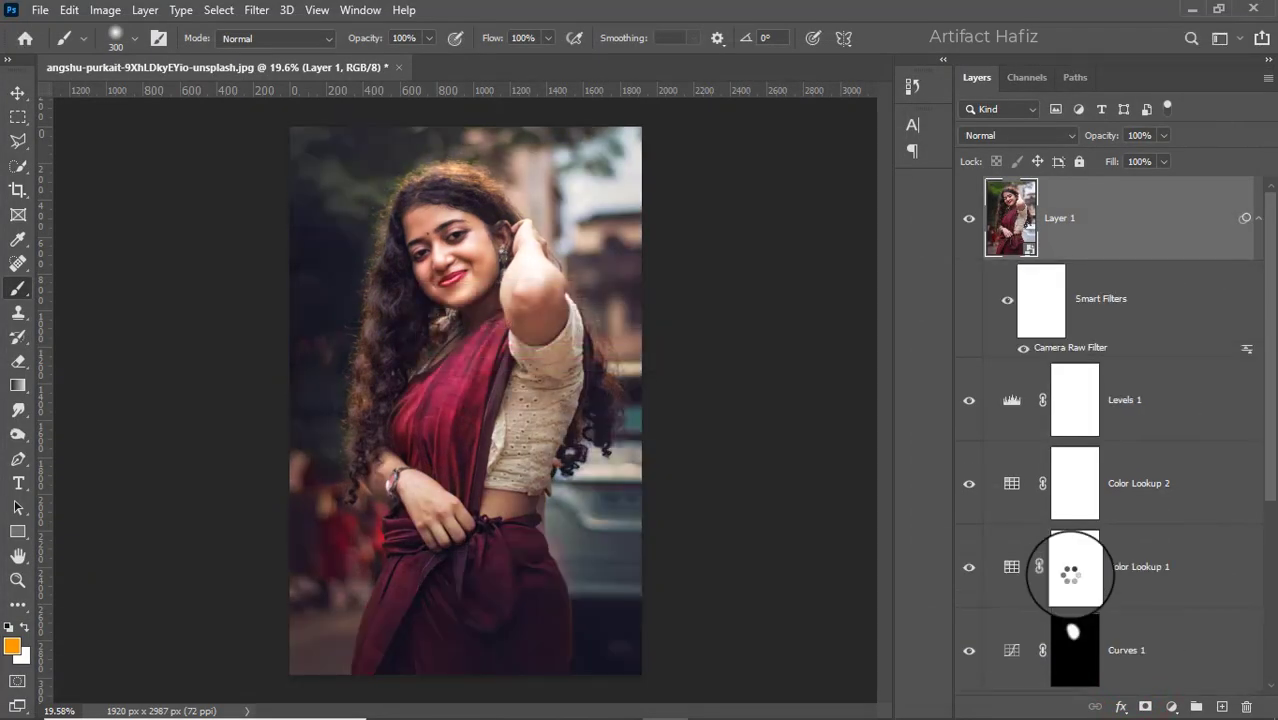
pyautogui.click(970, 222)
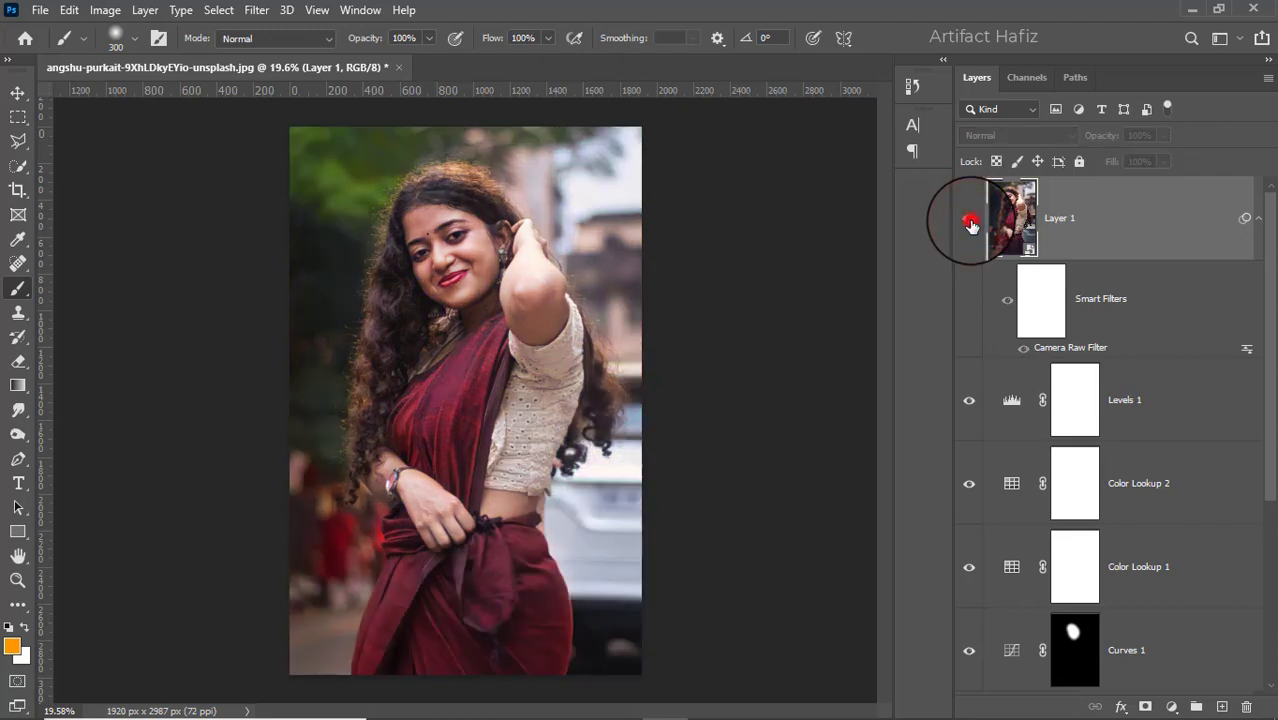
pyautogui.click(970, 222)
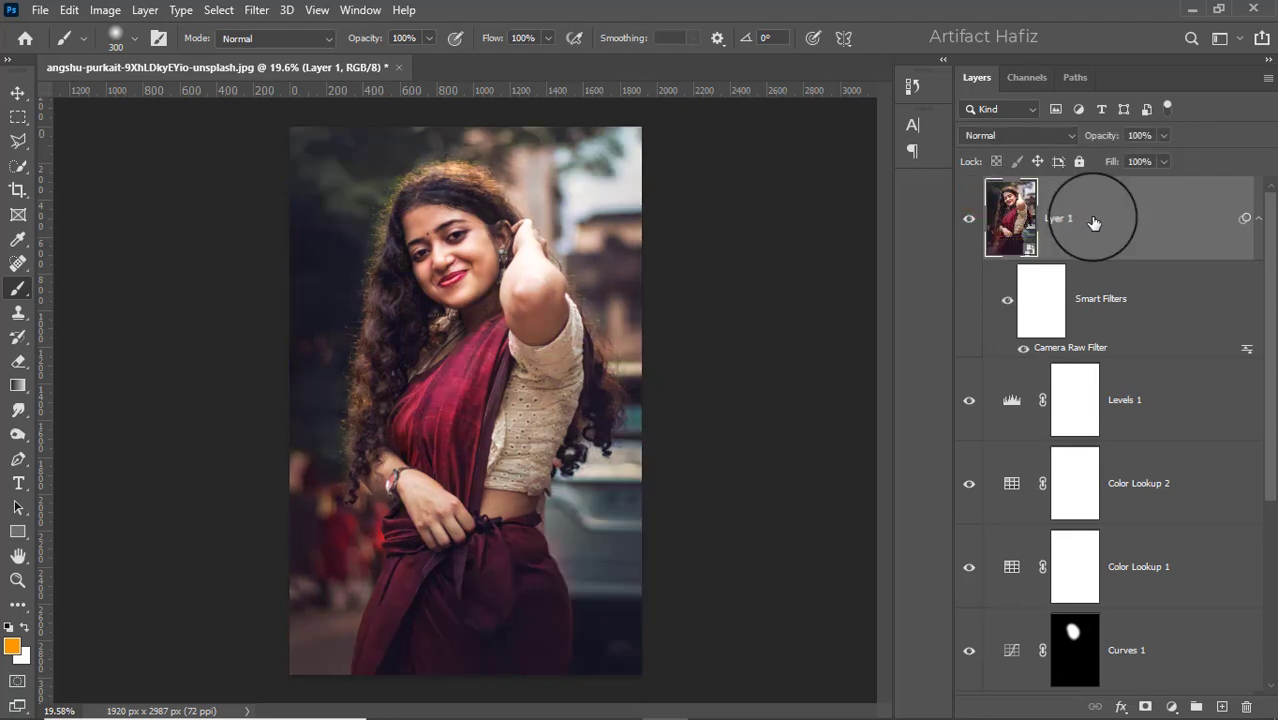
pyautogui.scroll(6, 445, 214)
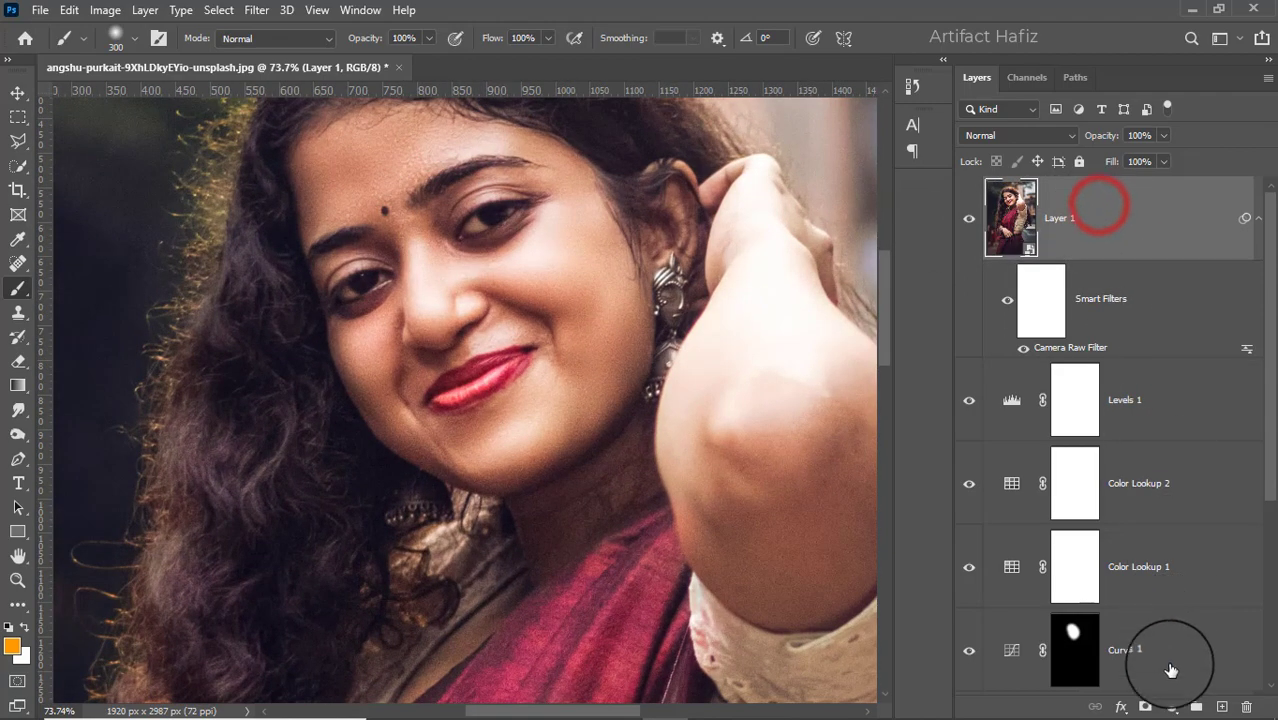
pyautogui.click(1174, 707)
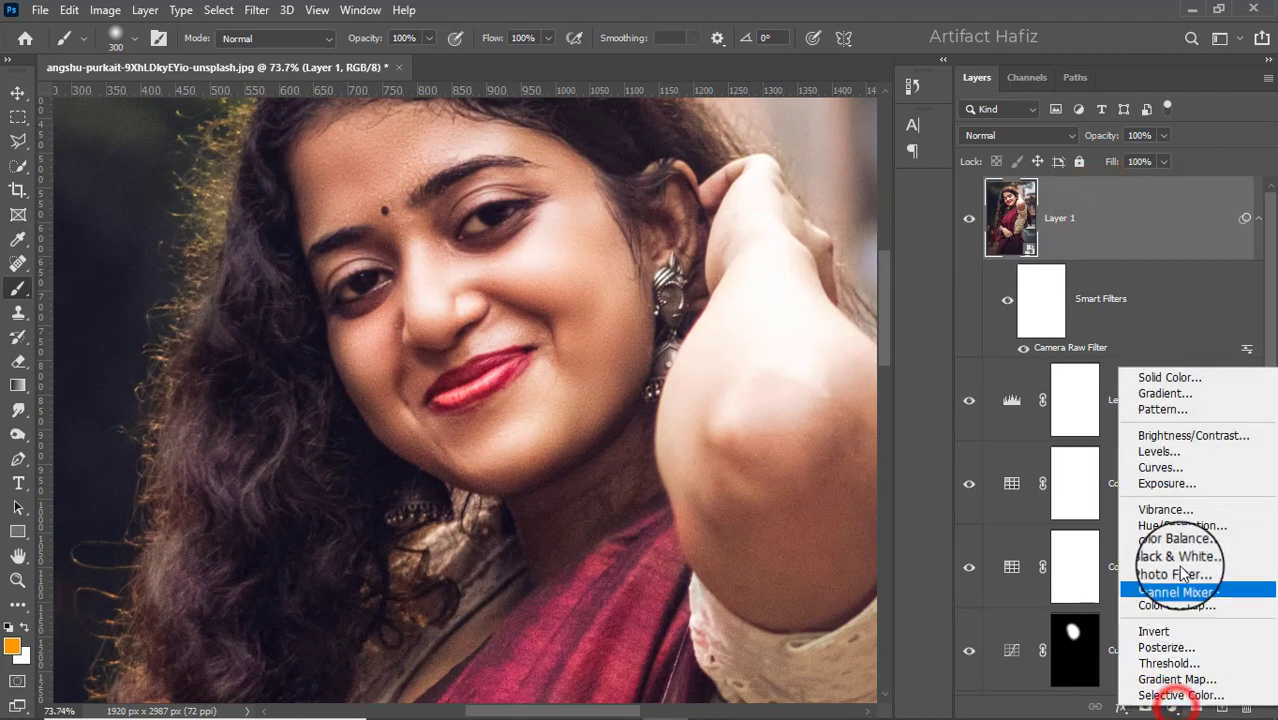
pyautogui.click(1166, 437)
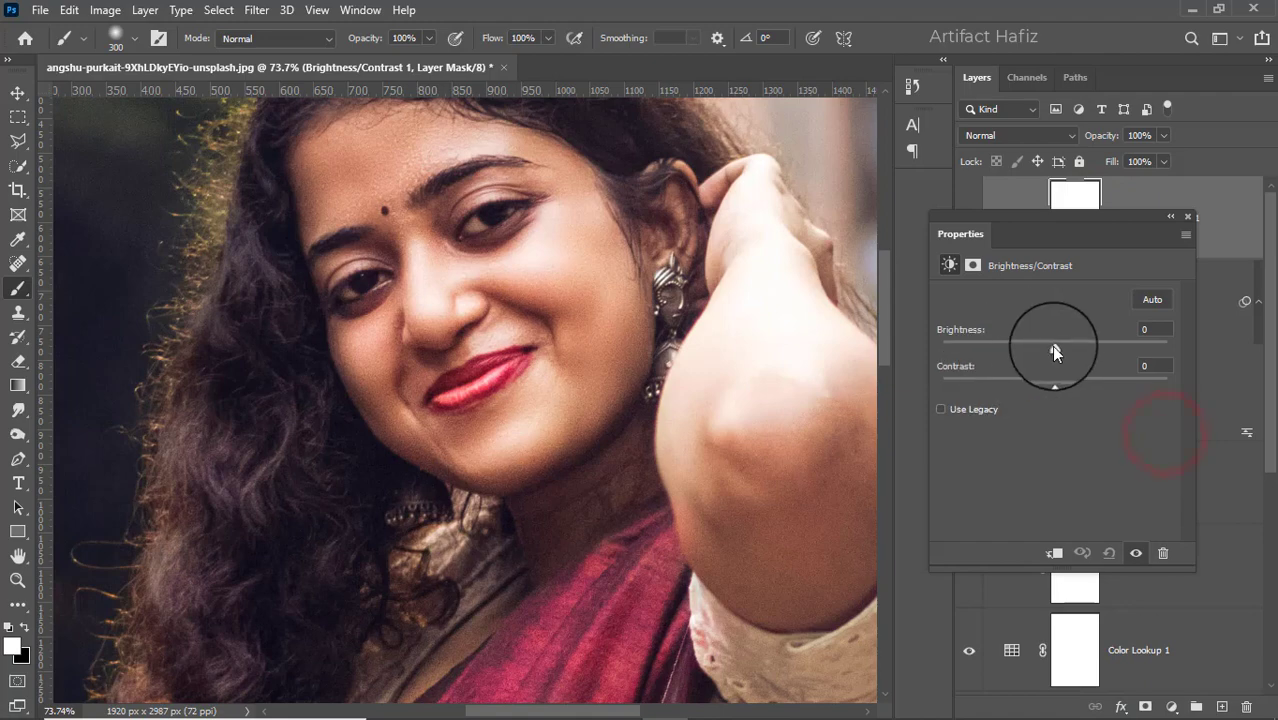
pyautogui.moveTo(1053, 350); pyautogui.dragTo(1182, 365)
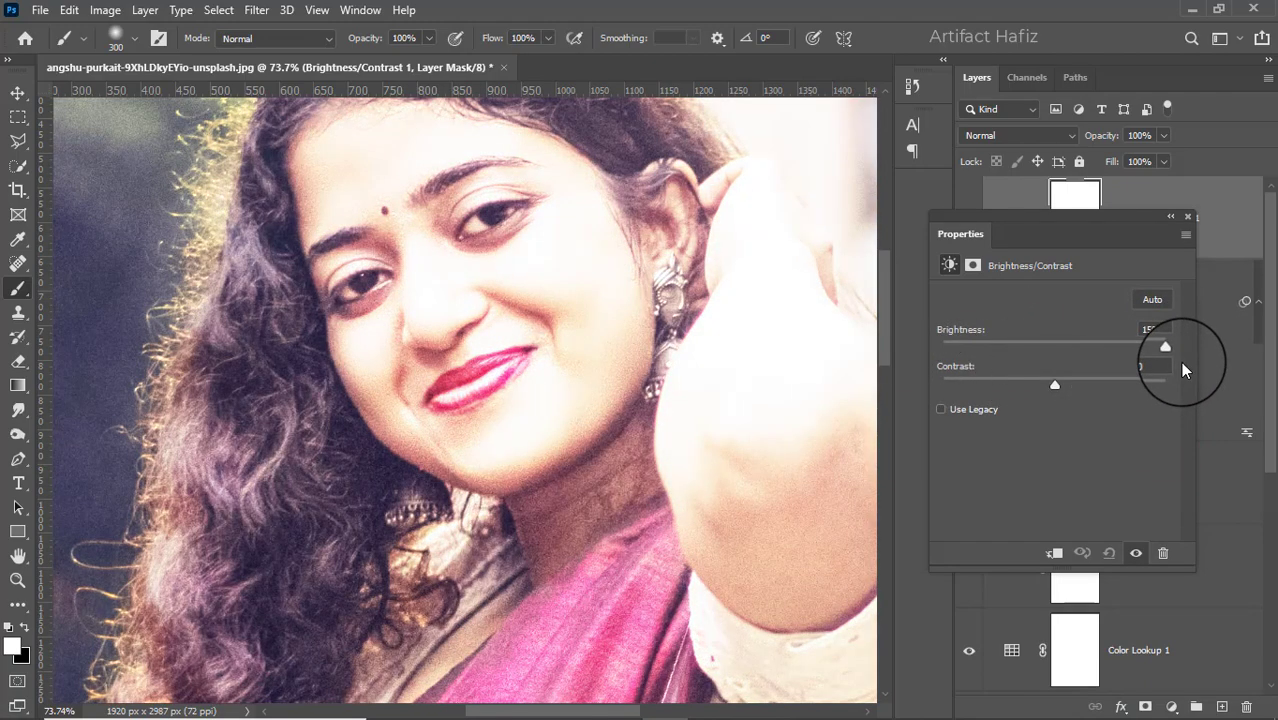
pyautogui.click(1187, 216)
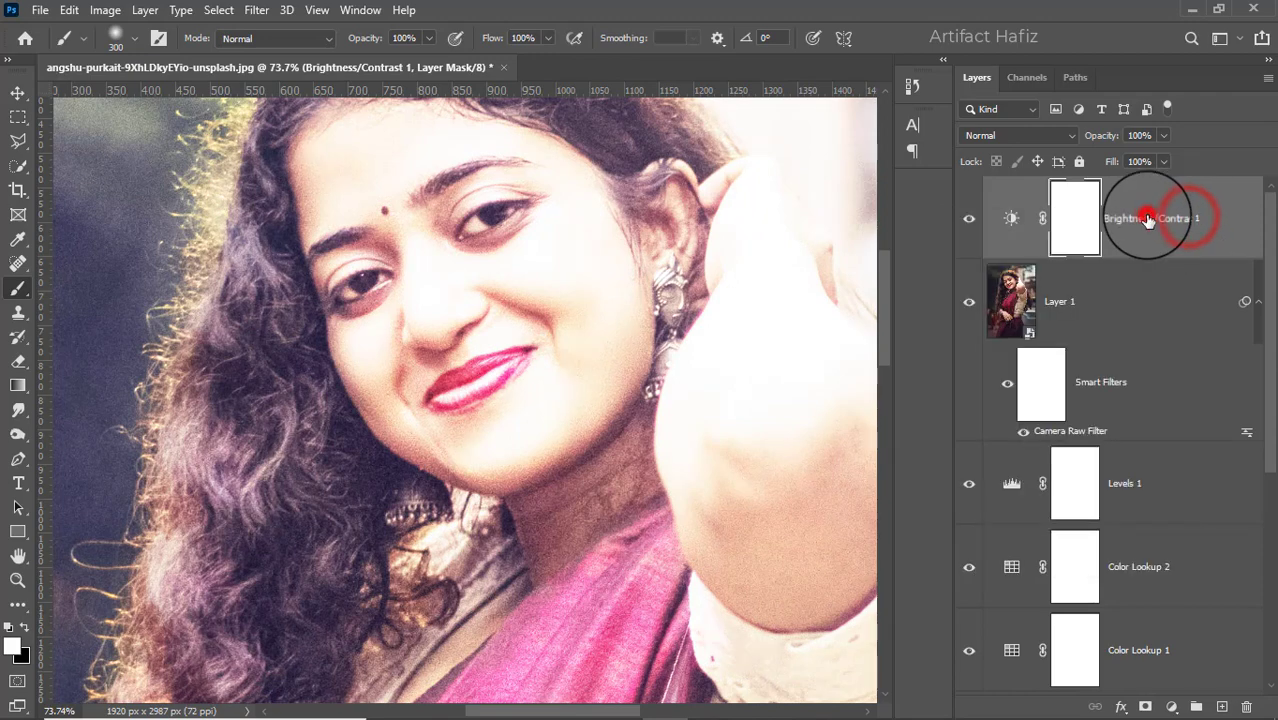
pyautogui.rightClick(1148, 219)
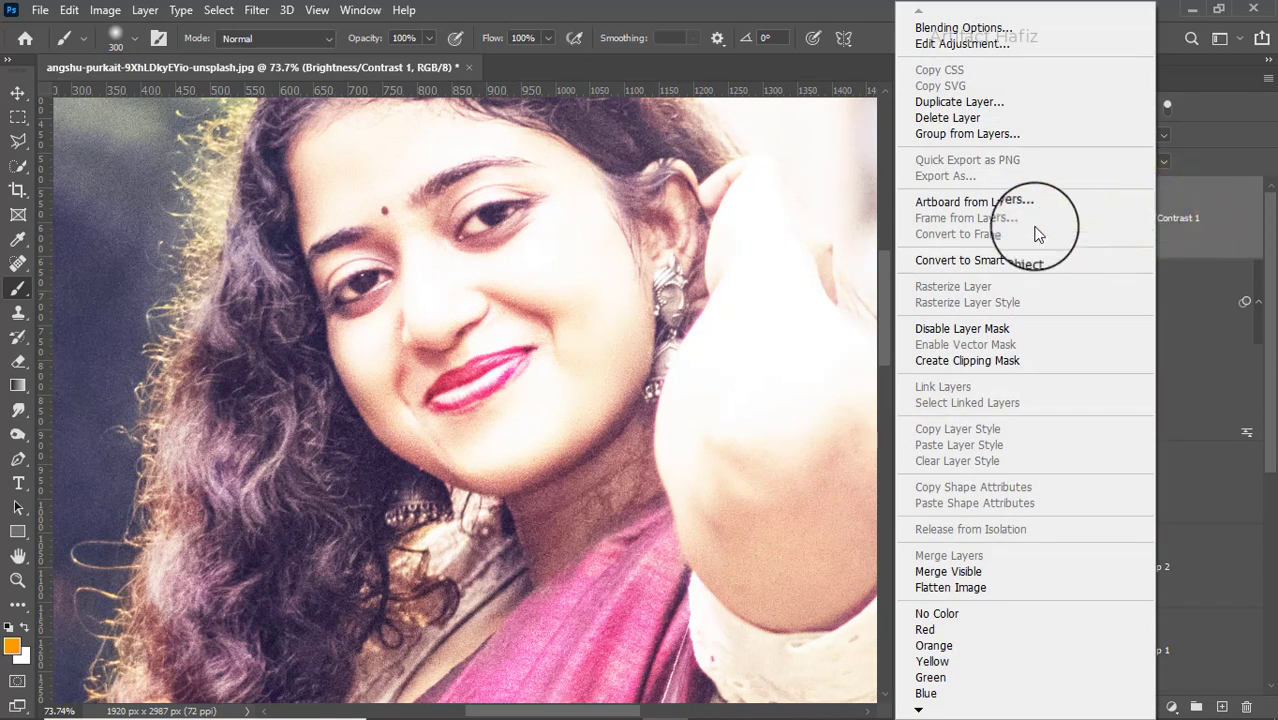
pyautogui.click(945, 118)
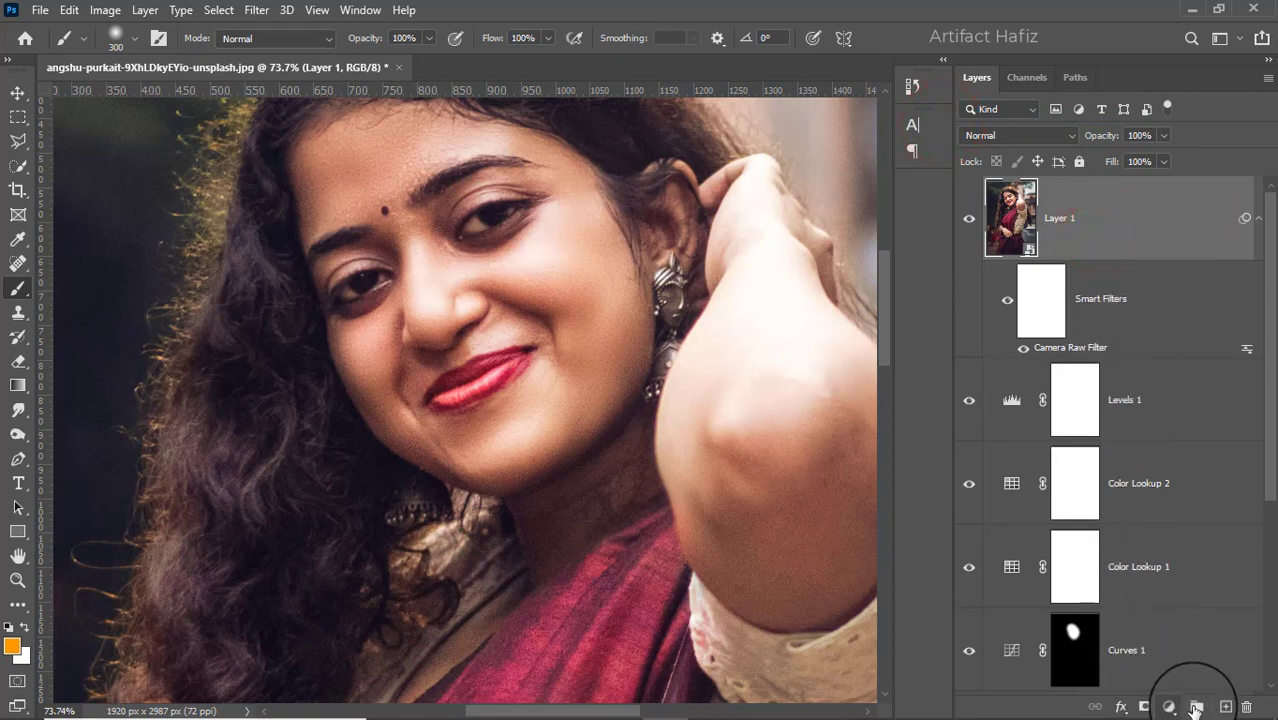
# Step: Add a new layer above Layer 1 and paint a white curved stroke around the pupil of the higher eye with a 10 px brush
pyautogui.click(1220, 707)
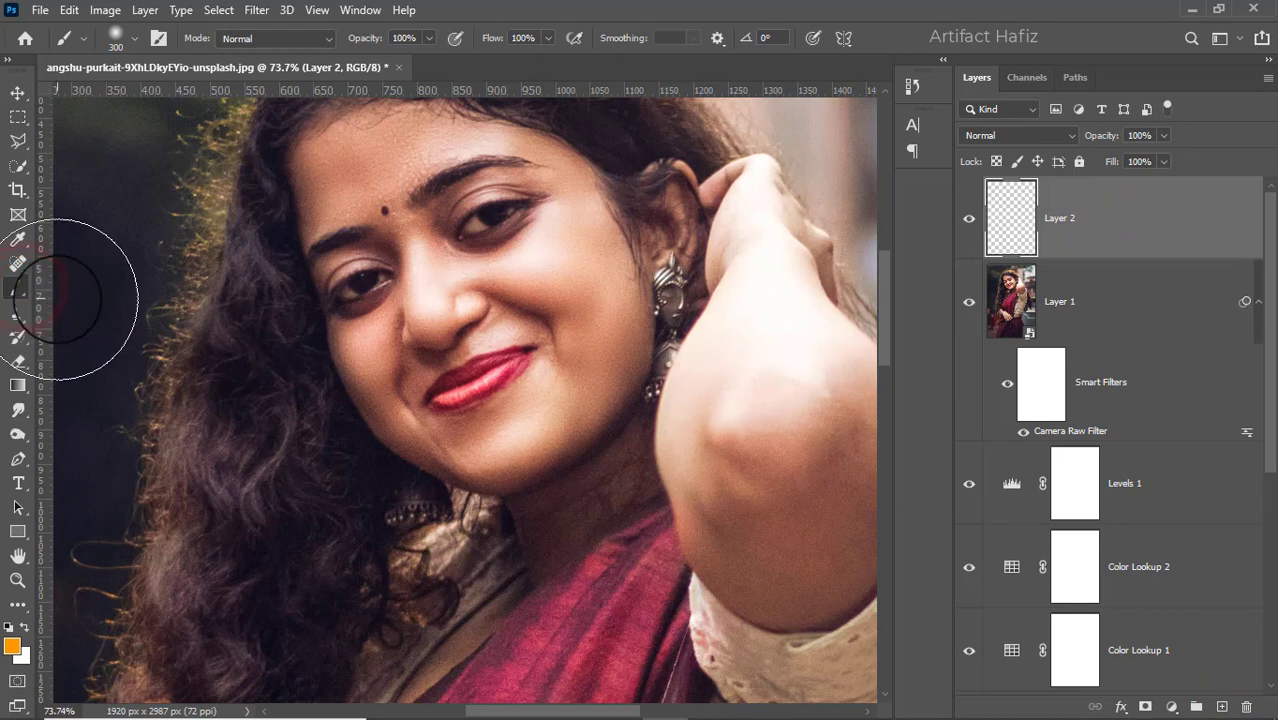
pyautogui.click(134, 47)
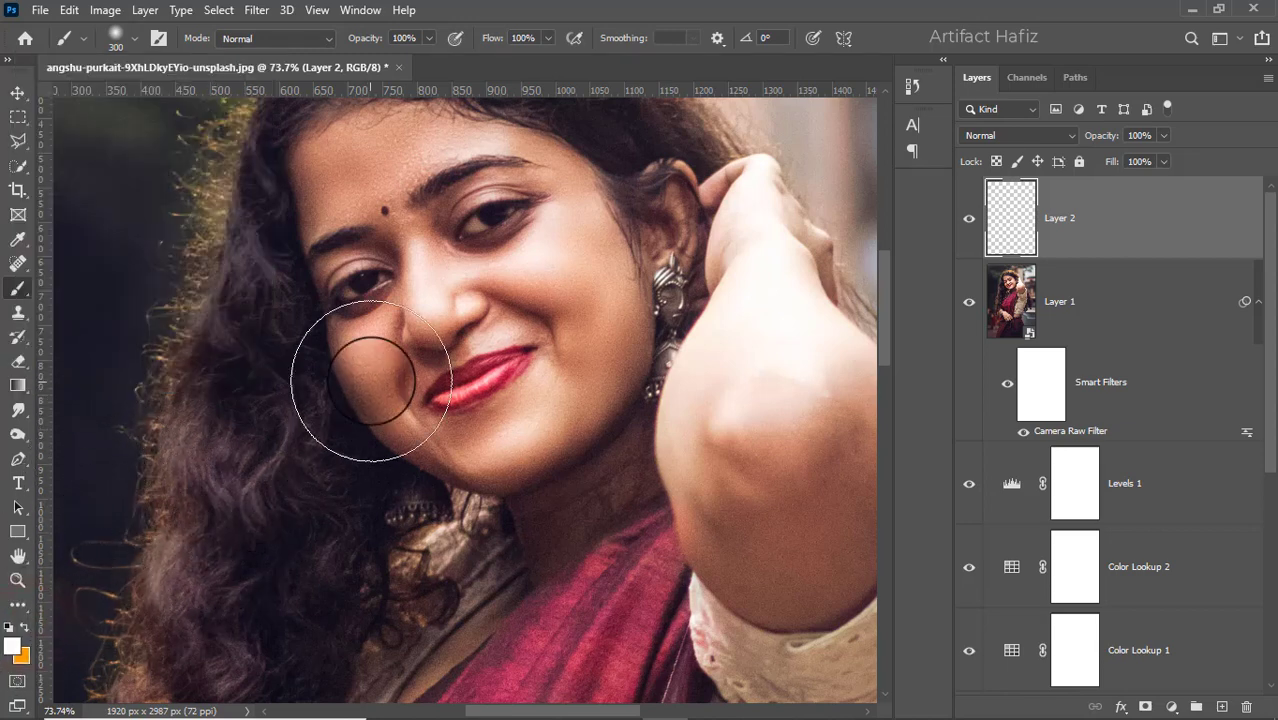
pyautogui.press('[')
pyautogui.press('[')
pyautogui.press('[')
pyautogui.press('[')
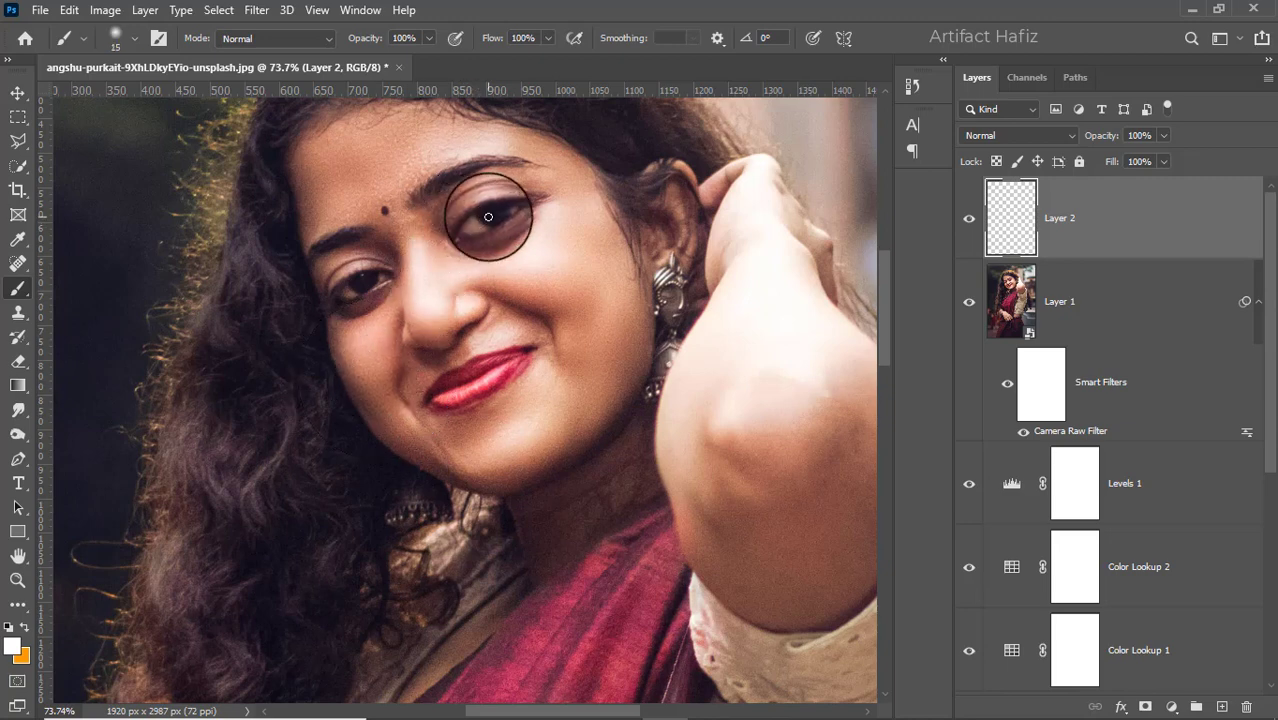
pyautogui.scroll(5, 477, 193)
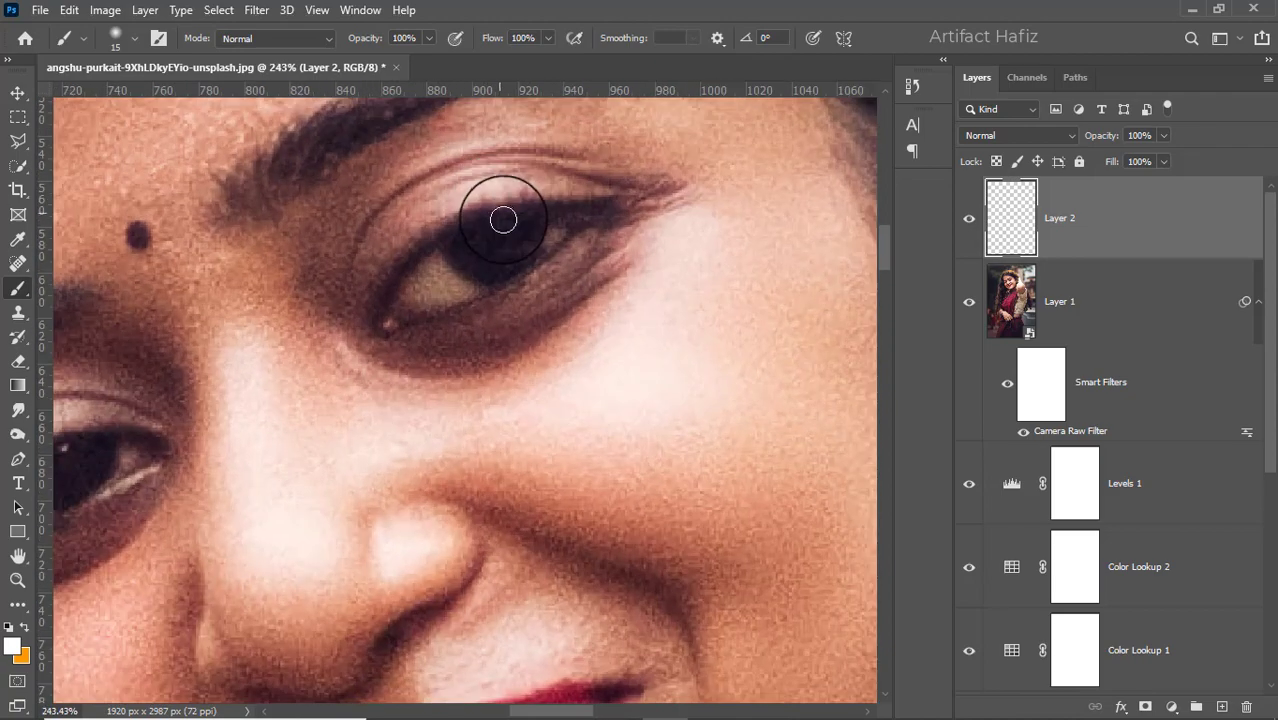
pyautogui.moveTo(503, 214); pyautogui.dragTo(444, 269)
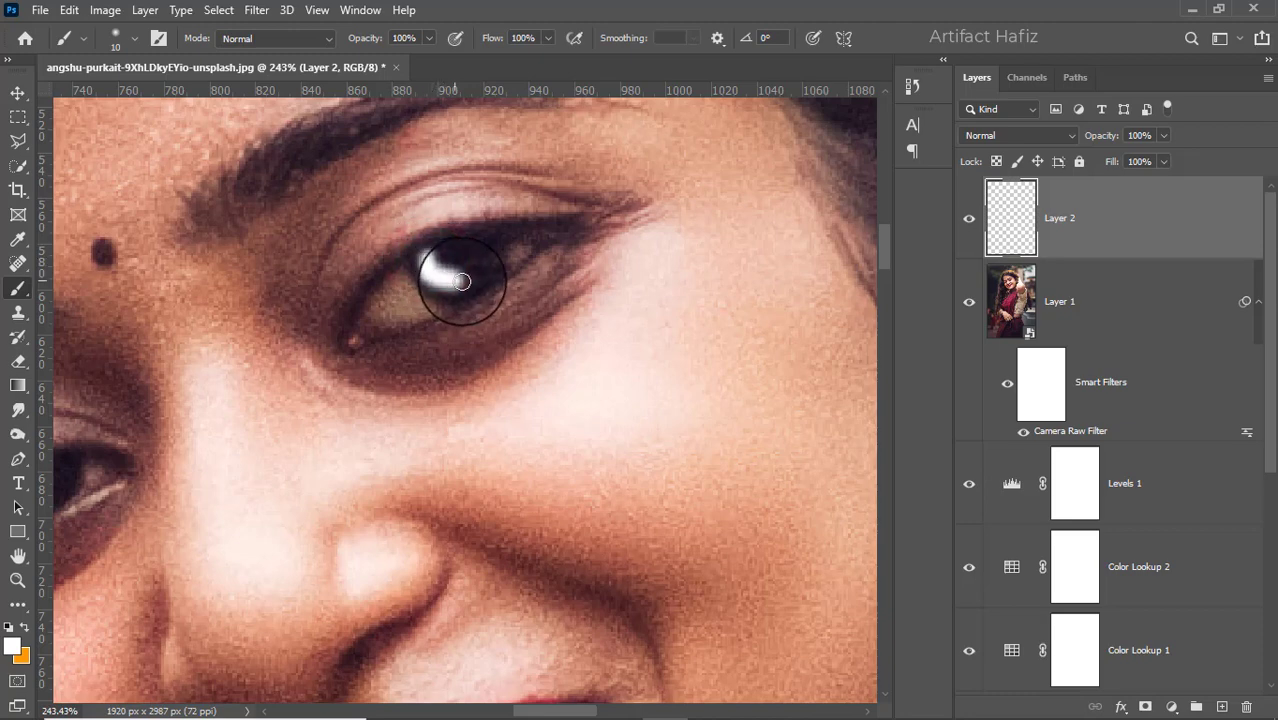
pyautogui.hotkey('ctrl', 'z')
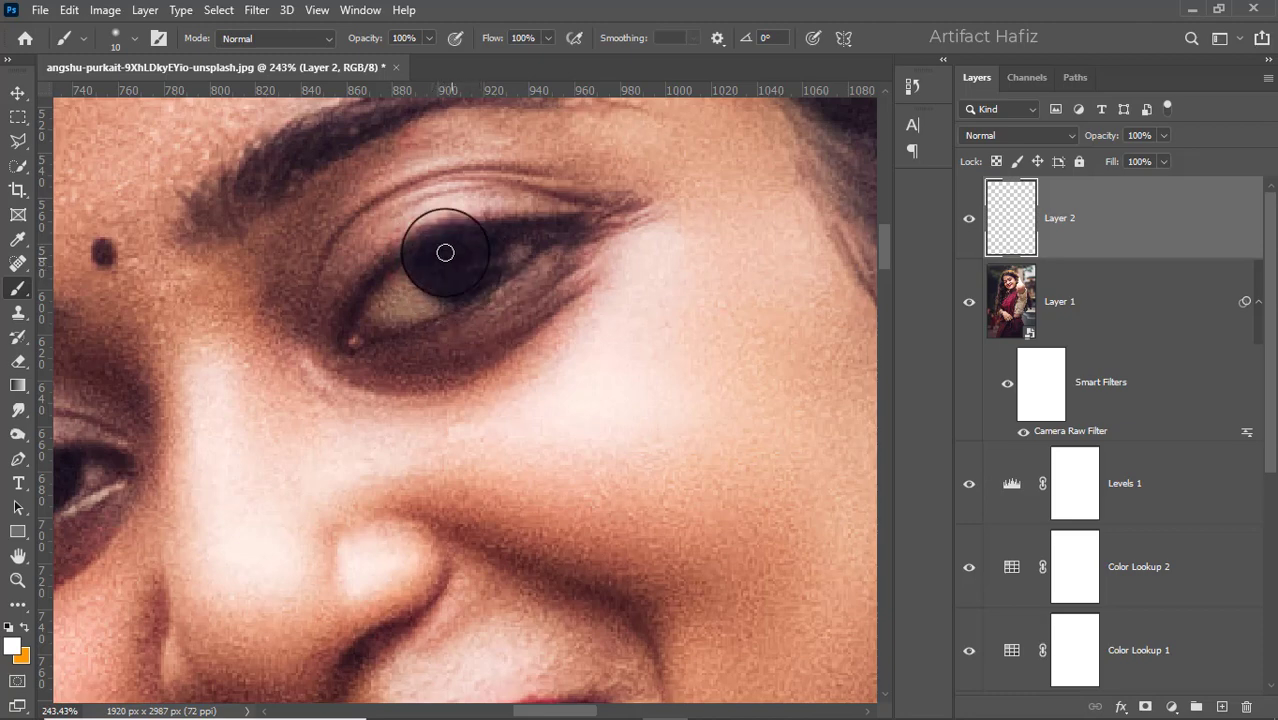
pyautogui.moveTo(432, 264)
pyautogui.mouseDown()
pyautogui.moveTo(467, 280)
pyautogui.moveTo(458, 262)
pyautogui.moveTo(479, 277)
pyautogui.moveTo(481, 256)
pyautogui.moveTo(482, 268)
pyautogui.mouseUp()
pyautogui.moveTo(370, 325)
pyautogui.mouseDown()
pyautogui.moveTo(601, 262)
pyautogui.moveTo(538, 343)
pyautogui.mouseUp()
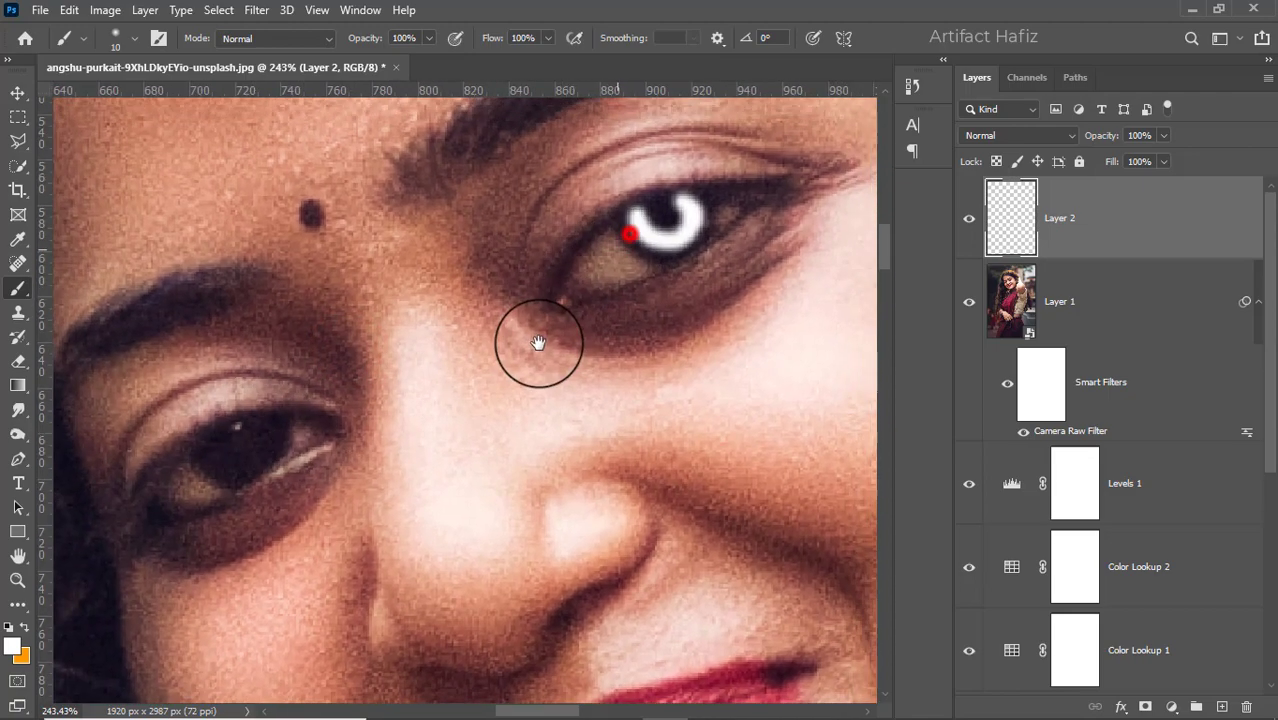
# Step: Set Layer 2's blend mode to Soft Light and check the lightened iris against the whole portrait
pyautogui.click(980, 134)
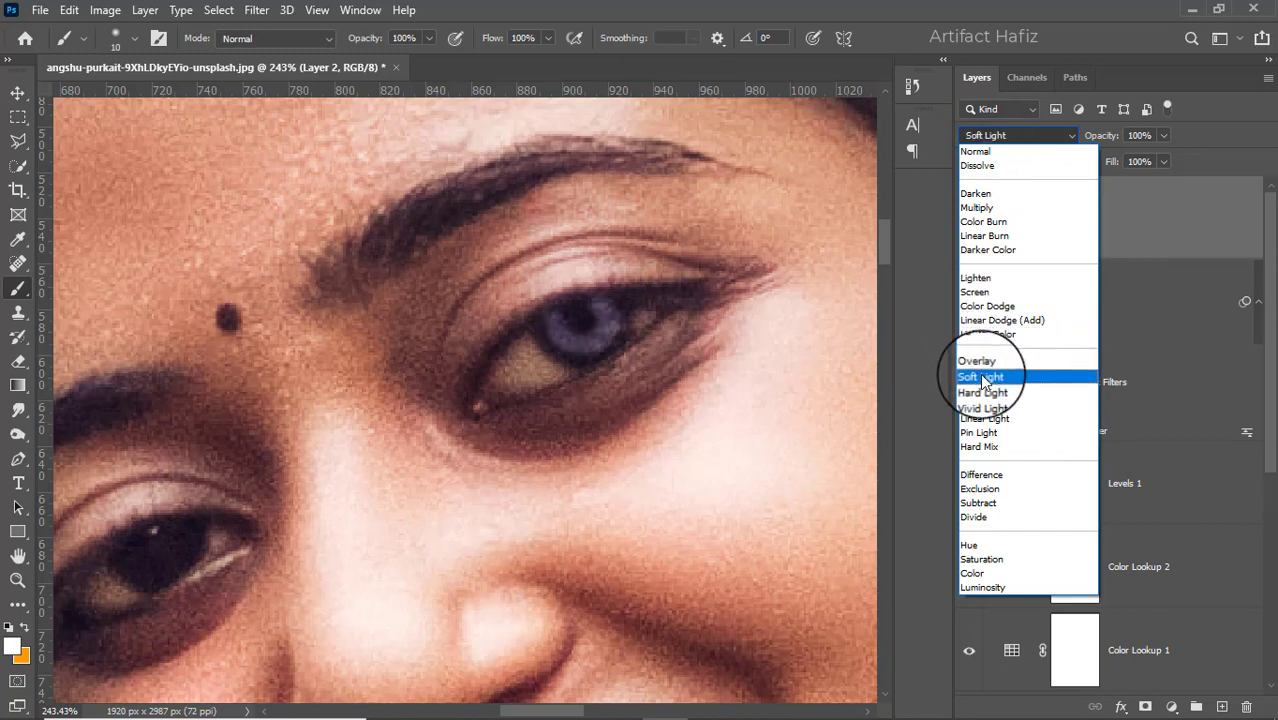
pyautogui.click(981, 379)
pyautogui.click(18, 117)
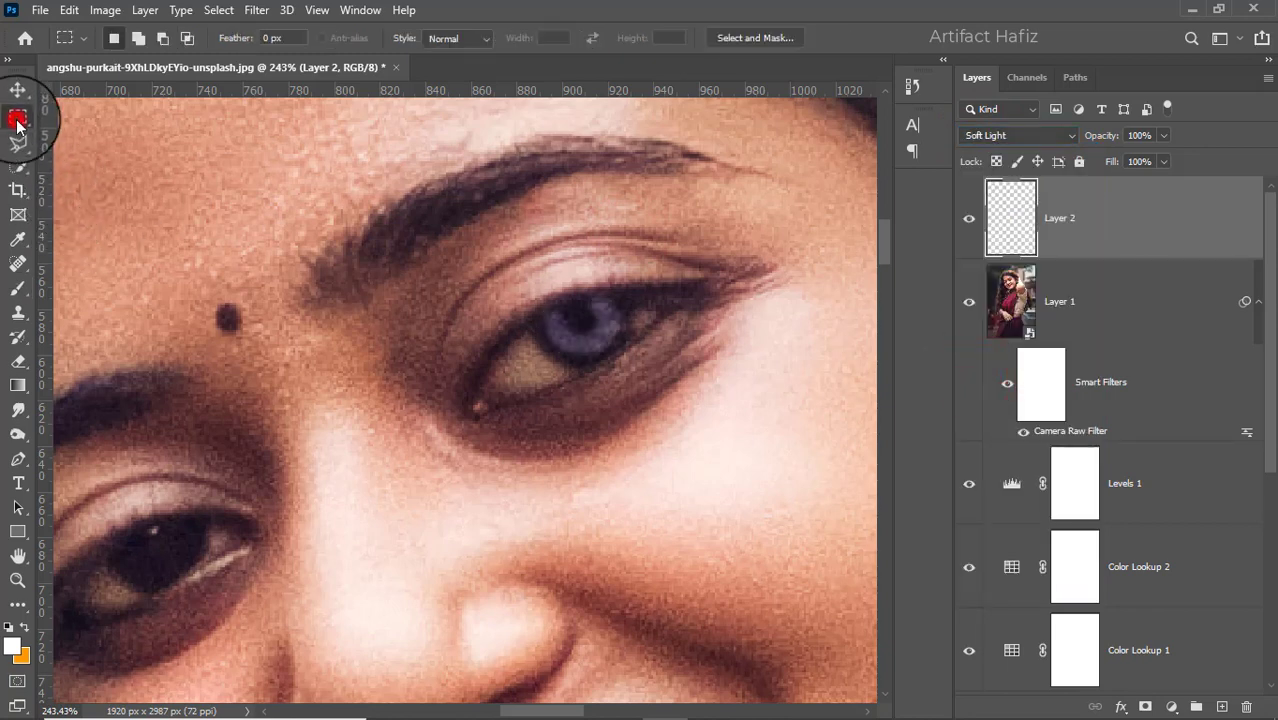
pyautogui.scroll(-10, 499, 285)
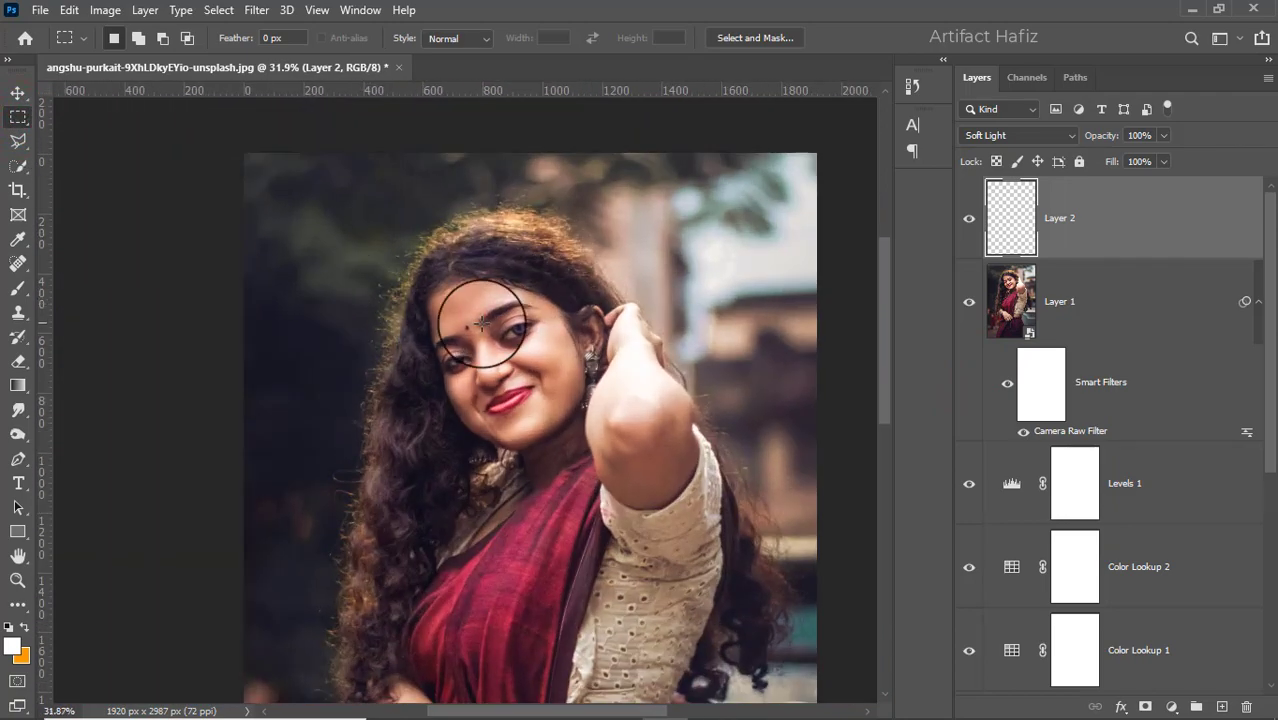
pyautogui.scroll(10, 520, 335)
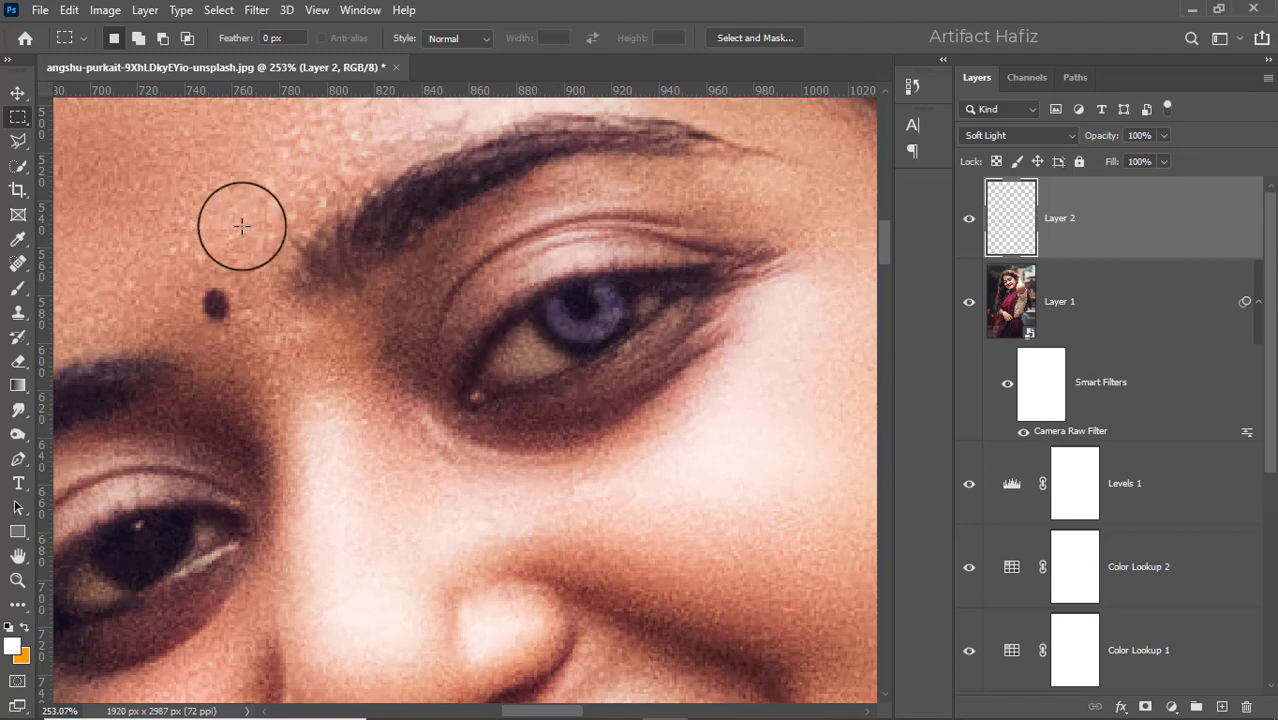
# Step: Duplicate Layer 2 and move the copy onto the iris of the woman's other eye
pyautogui.click(18, 92)
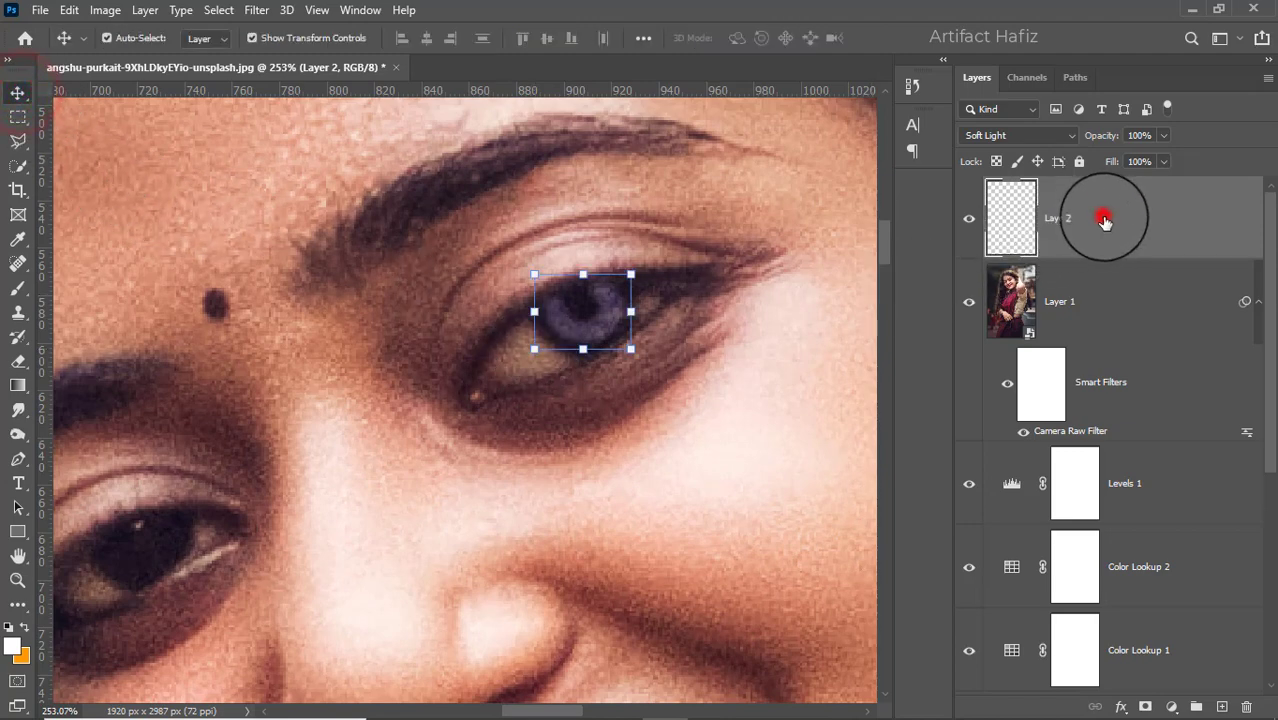
pyautogui.moveTo(1101, 217); pyautogui.dragTo(1220, 708)
pyautogui.moveTo(592, 332); pyautogui.dragTo(159, 549)
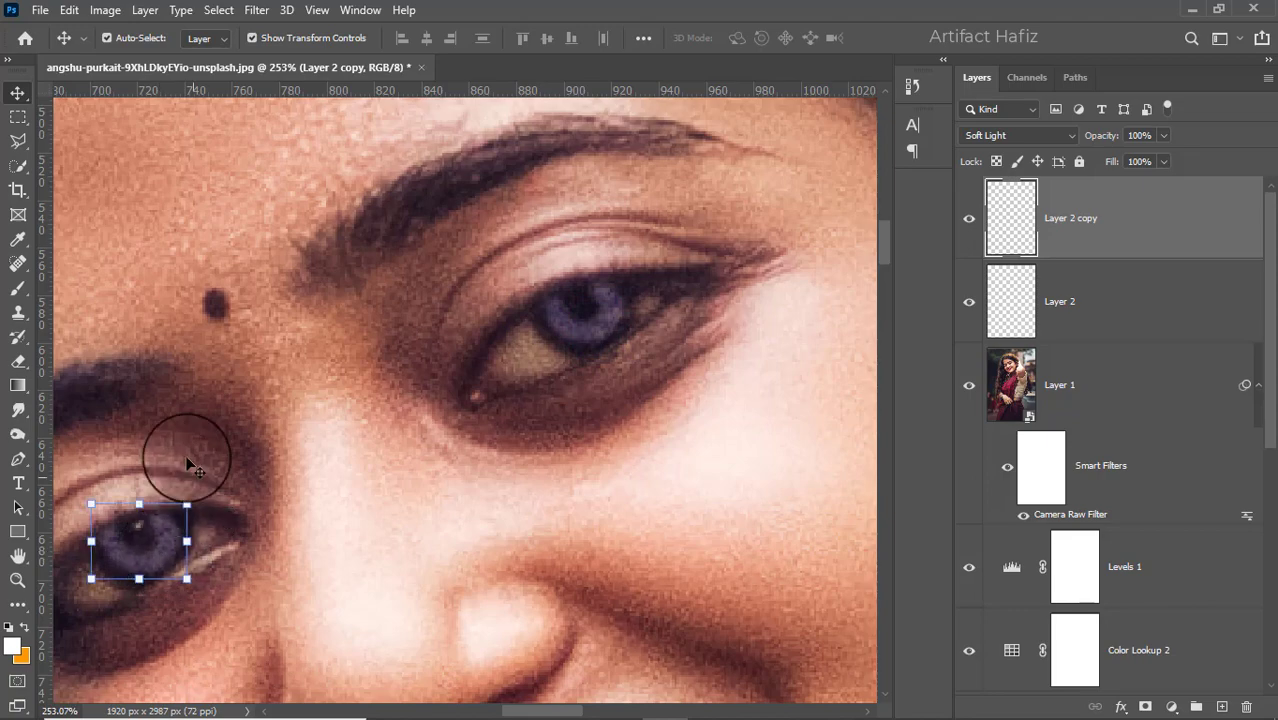
# Step: Examine both lightened irises close up and against the whole portrait
pyautogui.click(18, 117)
pyautogui.scroll(-6, 206, 349)
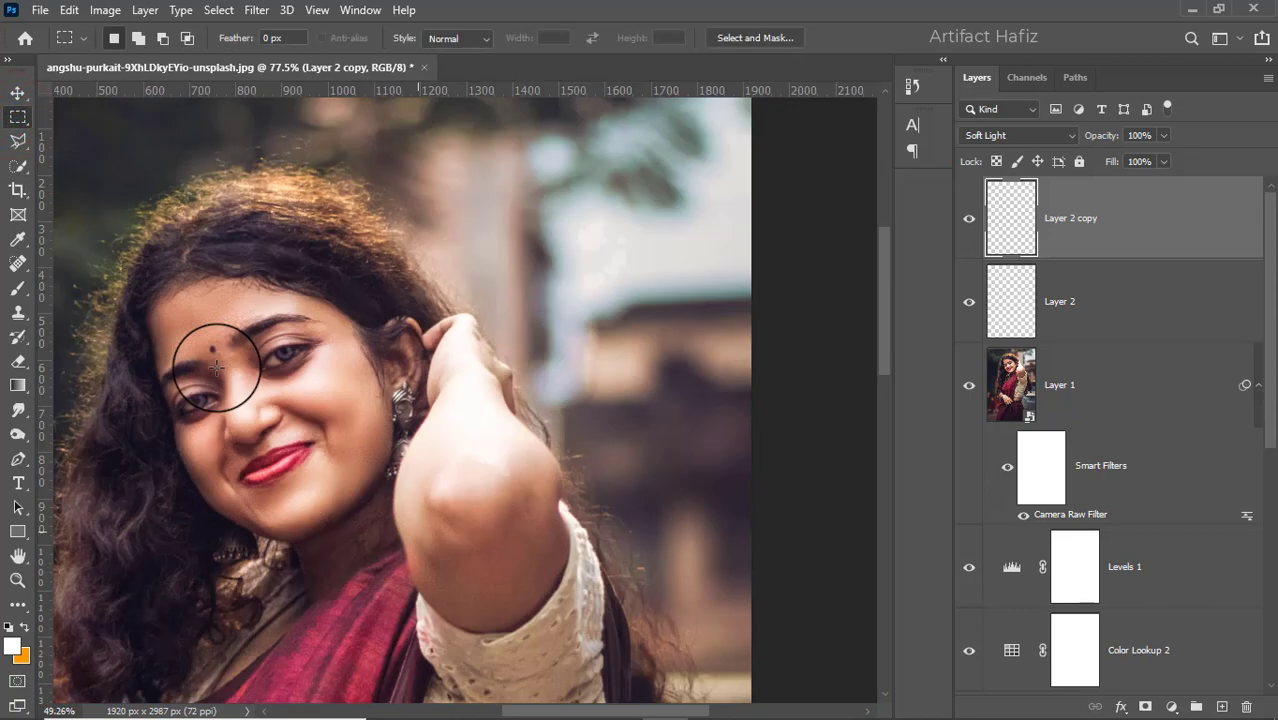
pyautogui.scroll(-4, 215, 368)
pyautogui.scroll(3, 92, 290)
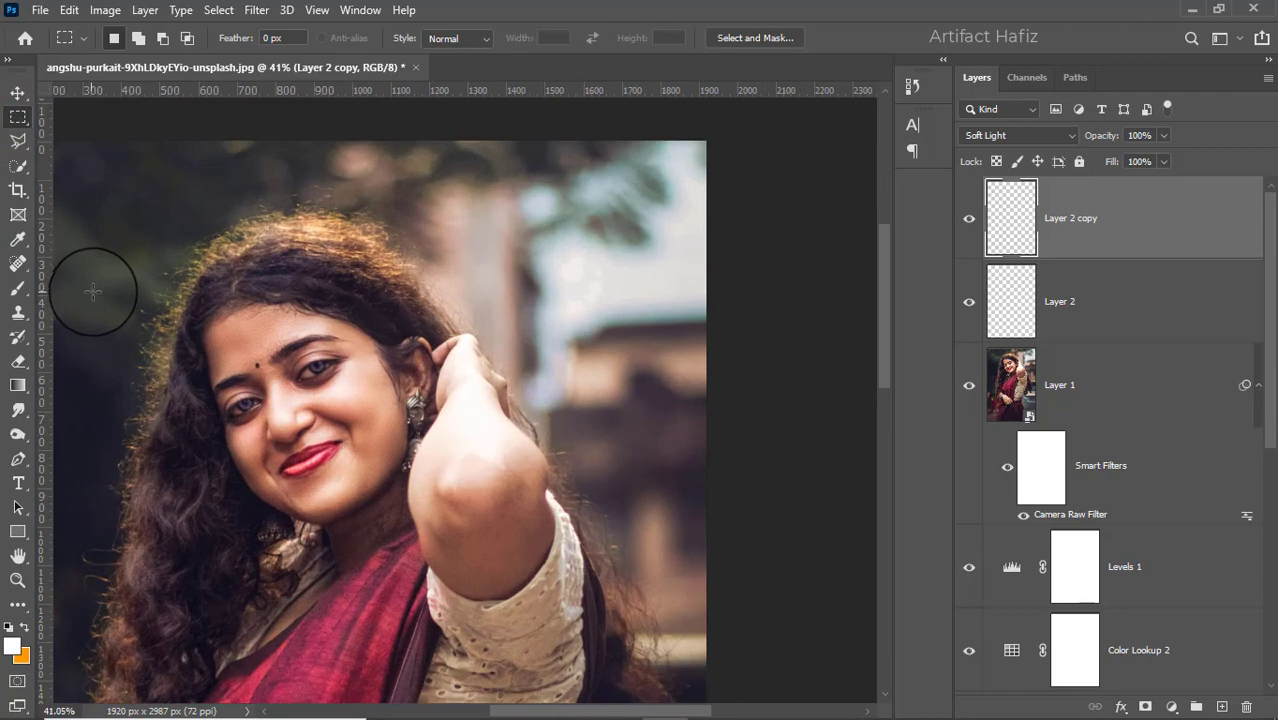
pyautogui.scroll(-4, 92, 290)
pyautogui.scroll(2, 342, 194)
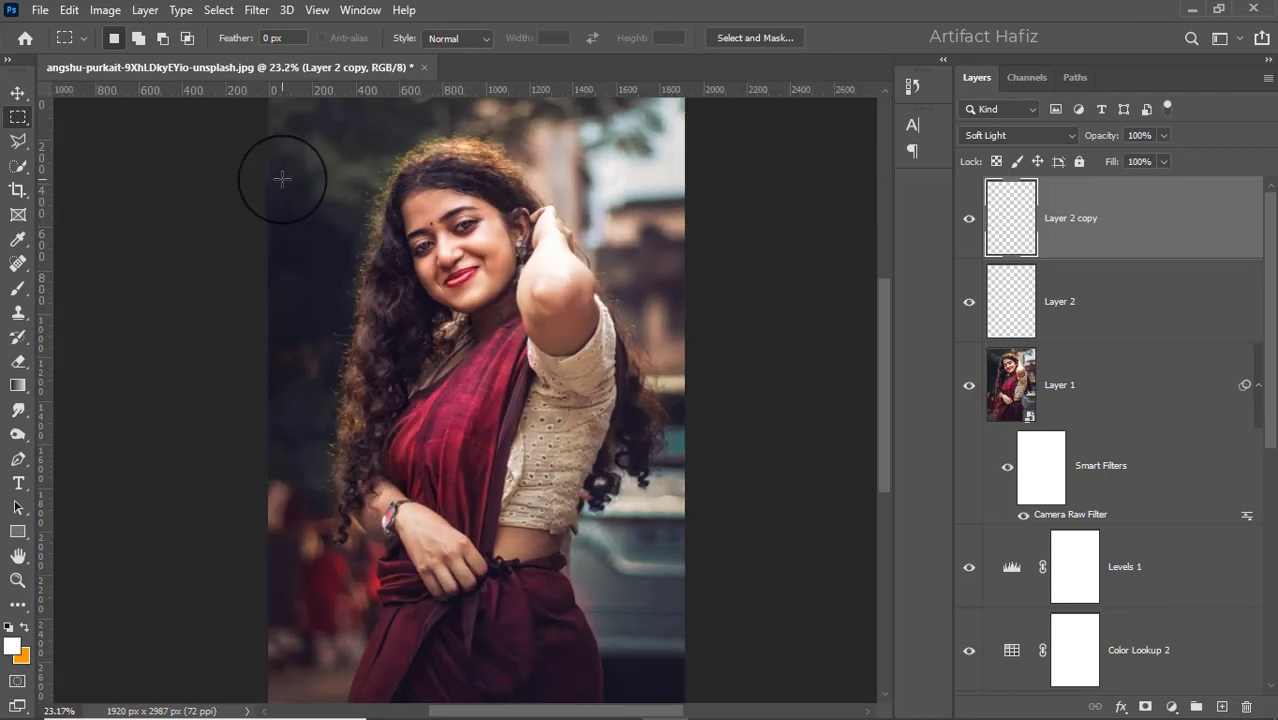
pyautogui.scroll(3, 282, 178)
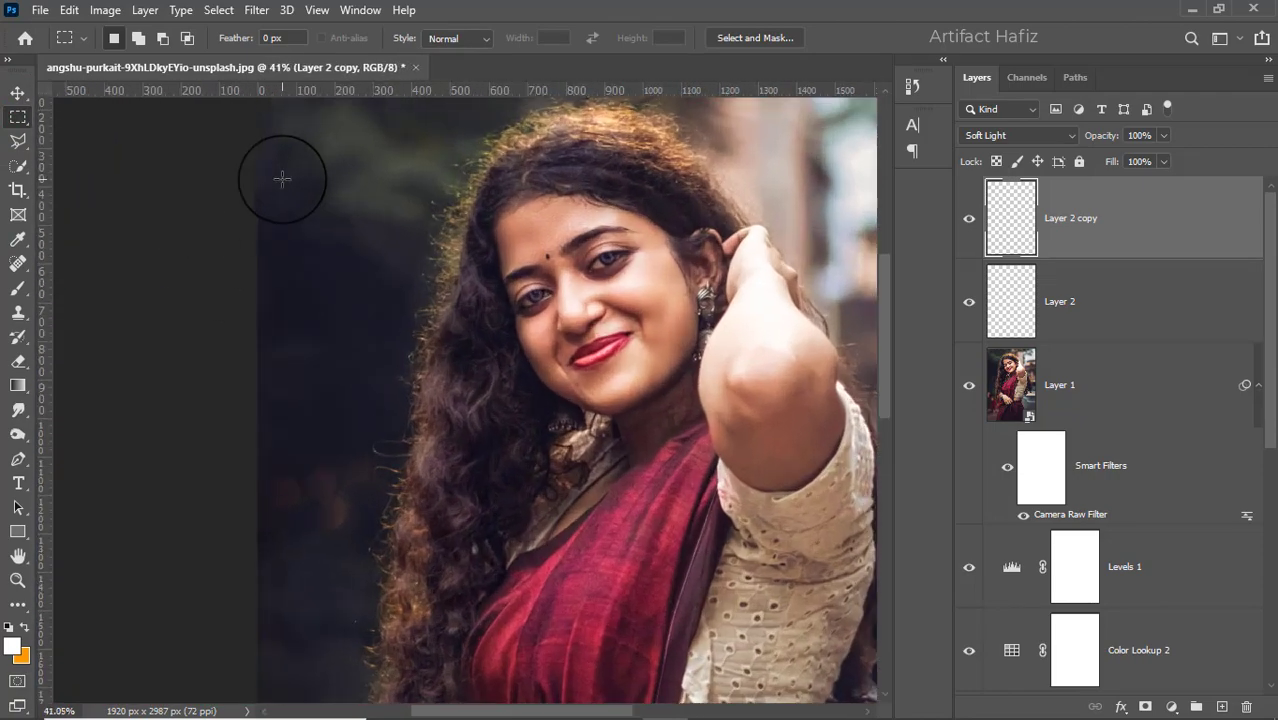
pyautogui.scroll(1, 282, 178)
pyautogui.scroll(1, 665, 262)
pyautogui.scroll(1, 237, 242)
pyautogui.scroll(1, 545, 260)
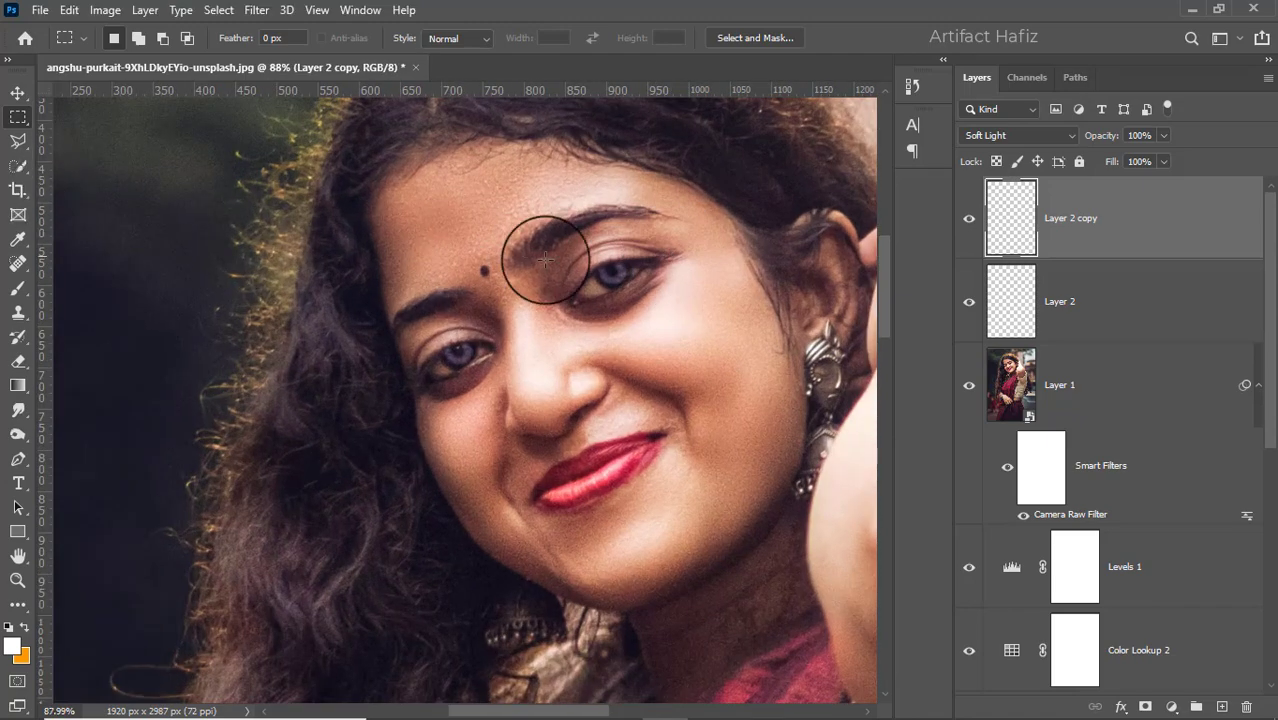
# Step: Rotate the copied iris highlight on Layer 2 copy about 30° clockwise
pyautogui.scroll(4, 530, 270)
pyautogui.click(17, 92)
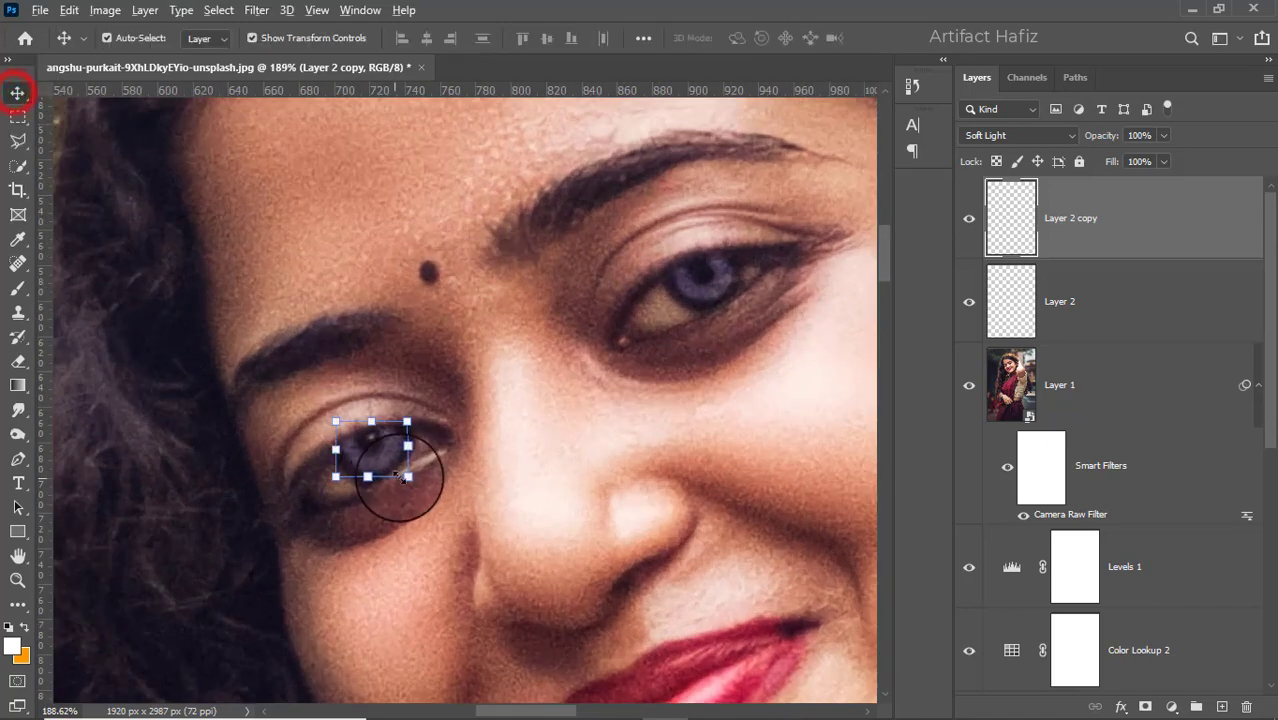
pyautogui.scroll(2, 402, 476)
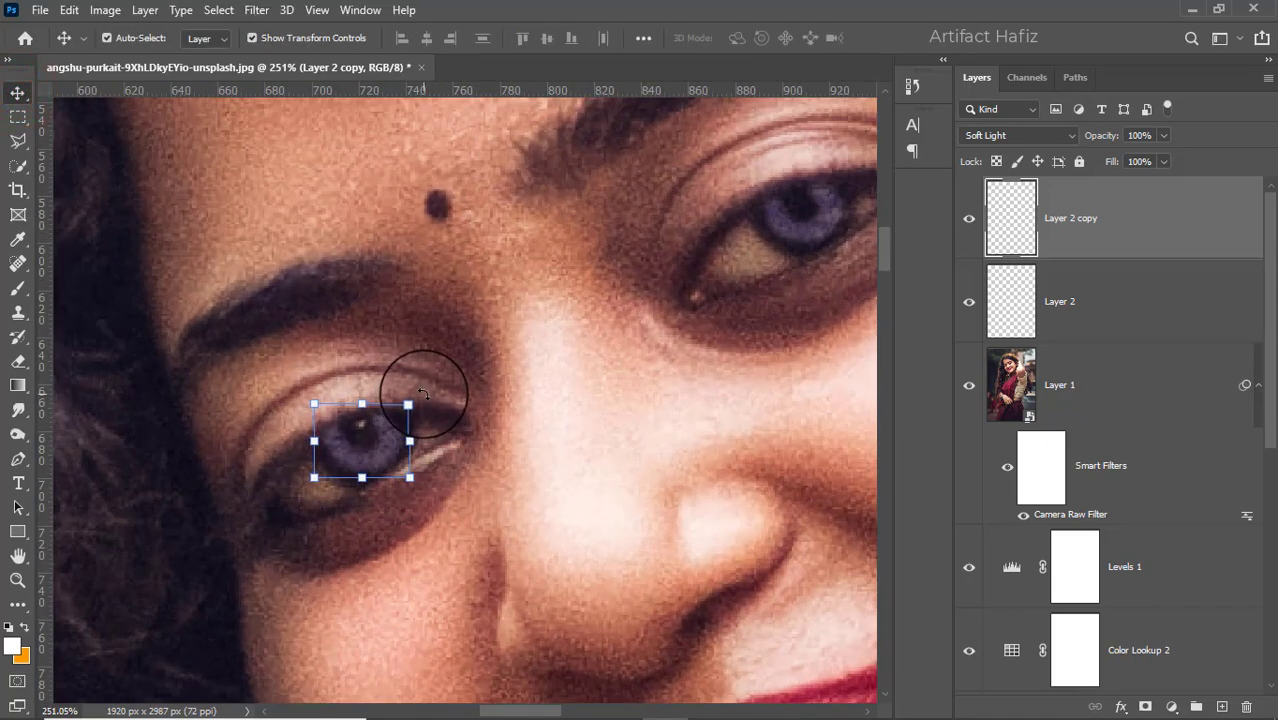
pyautogui.moveTo(422, 393); pyautogui.dragTo(436, 432)
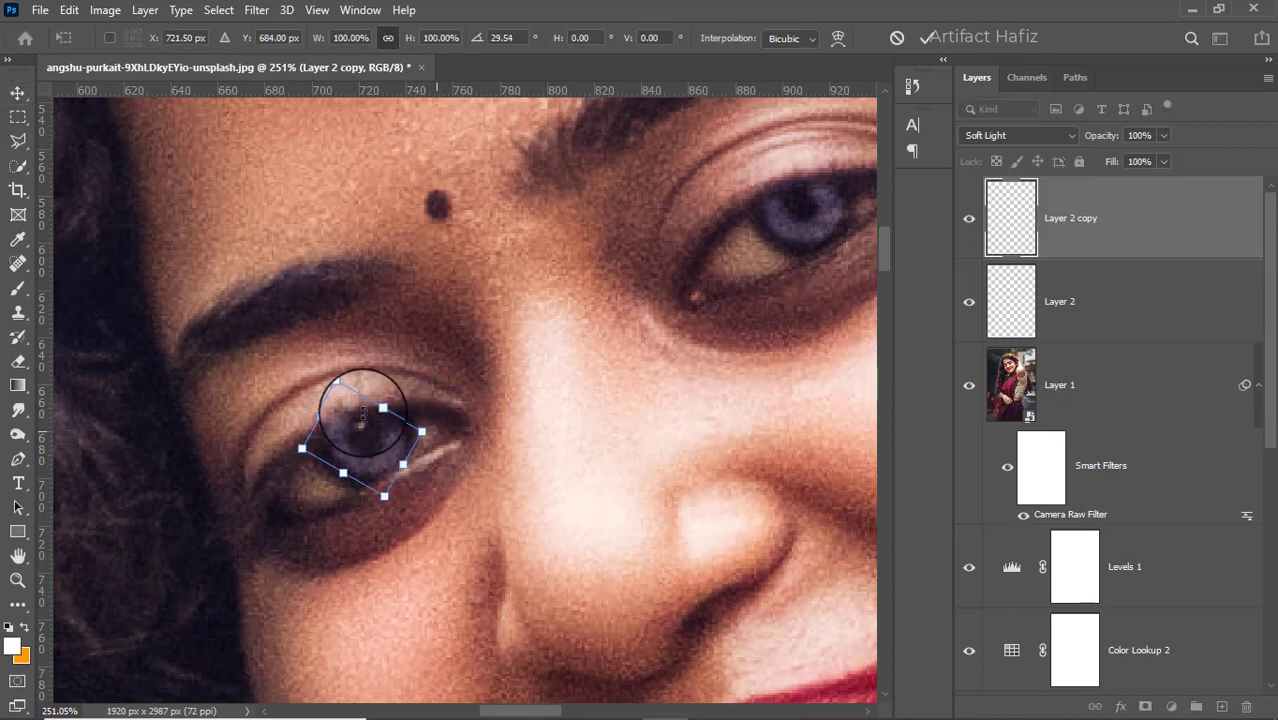
pyautogui.click(18, 117)
# Step: Add a layer mask to Layer 2 copy and paint black on it around the iris to hide the highlight's spill
pyautogui.scroll(-6, 222, 258)
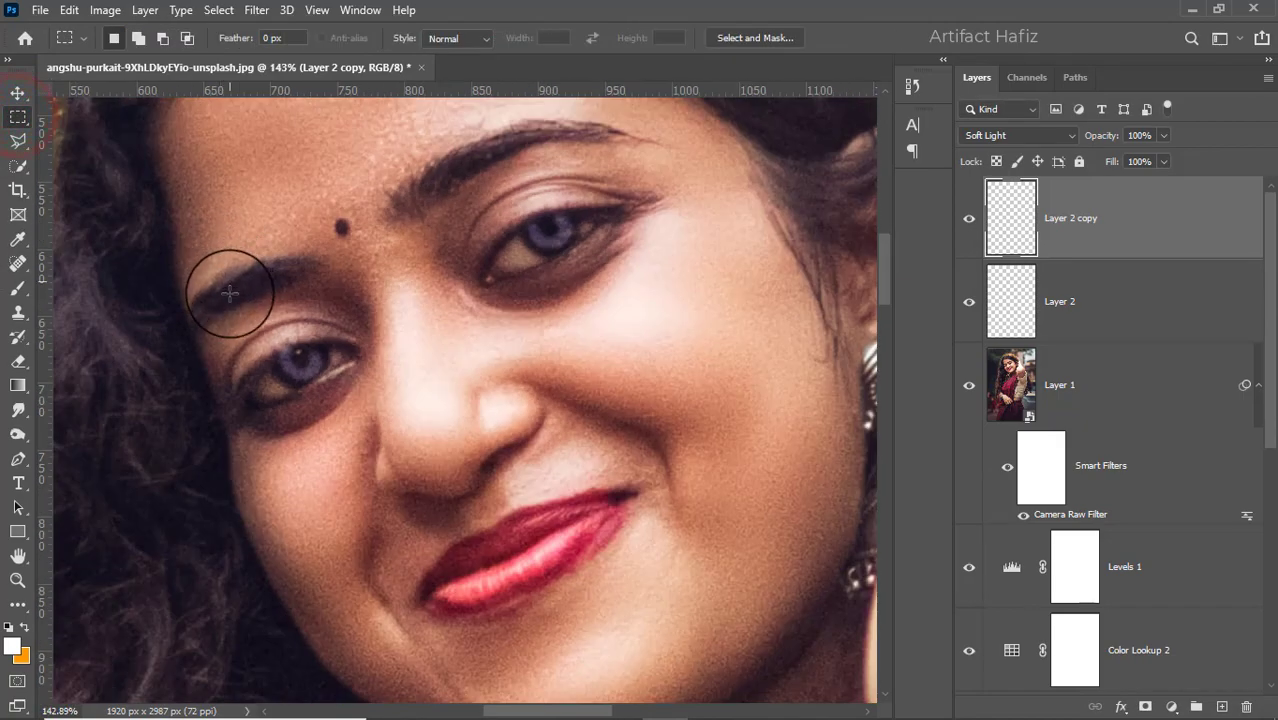
pyautogui.scroll(3, 334, 394)
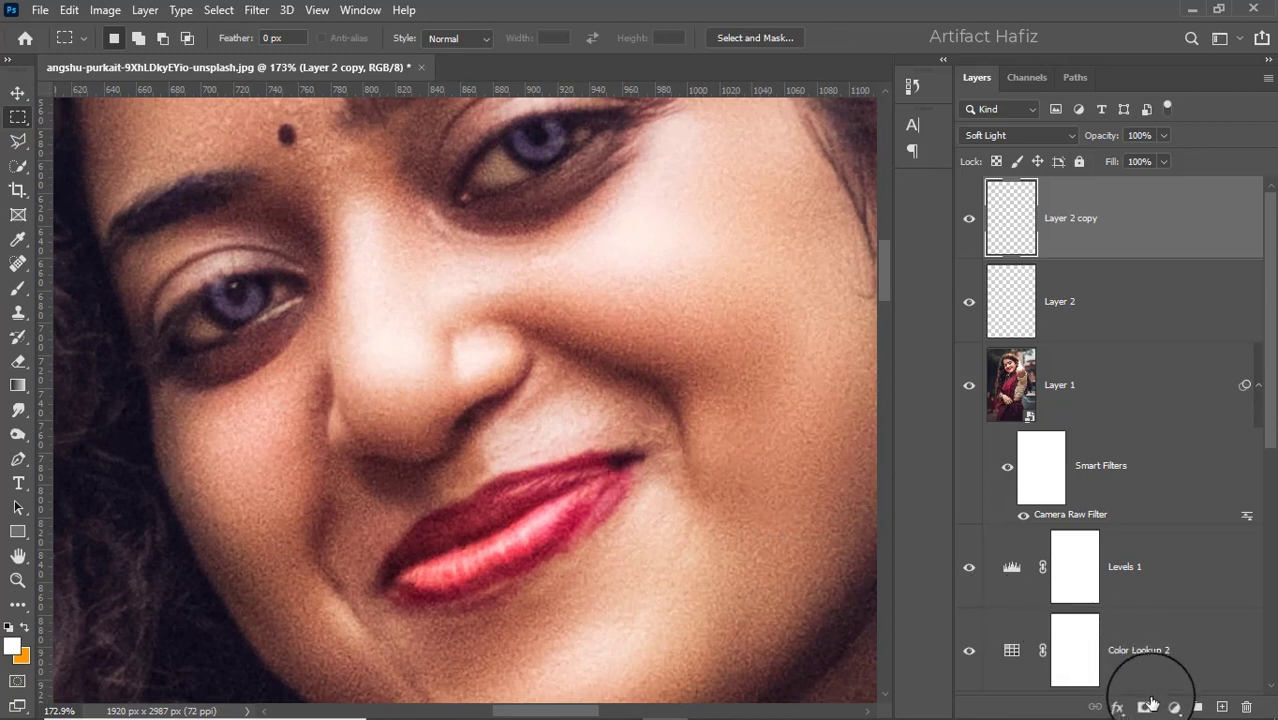
pyautogui.click(1147, 708)
pyautogui.click(18, 287)
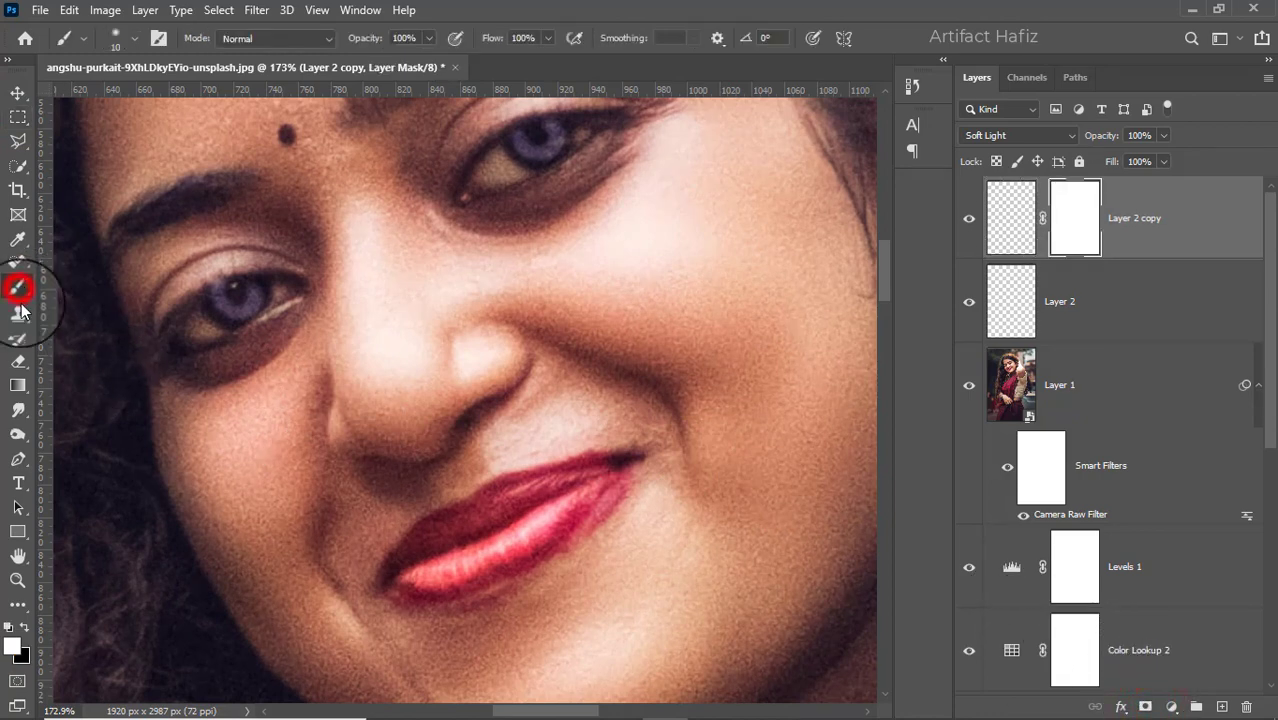
pyautogui.click(25, 623)
pyautogui.moveTo(226, 279)
pyautogui.mouseDown()
pyautogui.moveTo(195, 293)
pyautogui.moveTo(204, 282)
pyautogui.mouseUp()
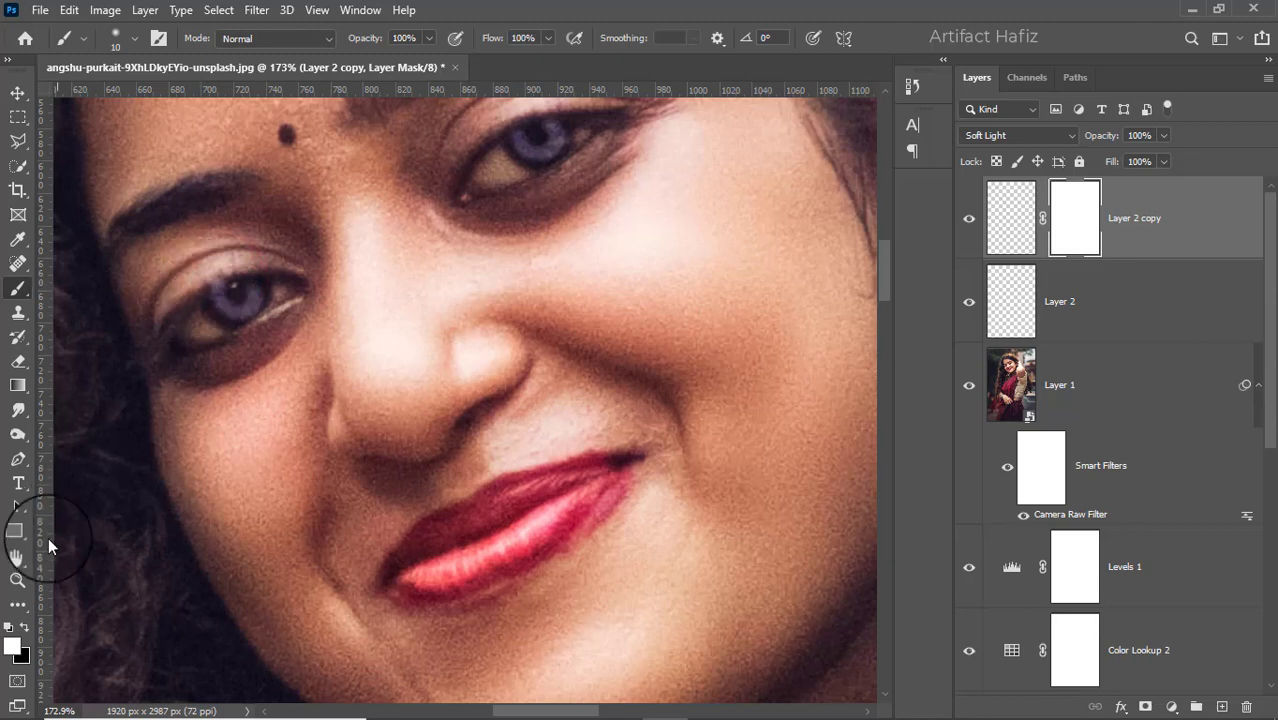
pyautogui.click(25, 623)
pyautogui.moveTo(197, 297)
pyautogui.mouseDown()
pyautogui.moveTo(242, 267)
pyautogui.moveTo(193, 290)
pyautogui.moveTo(241, 272)
pyautogui.moveTo(193, 304)
pyautogui.moveTo(242, 302)
pyautogui.mouseUp()
# Step: Put Layer 2 and Layer 2 copy together in a new group
pyautogui.scroll(-6, 366, 312)
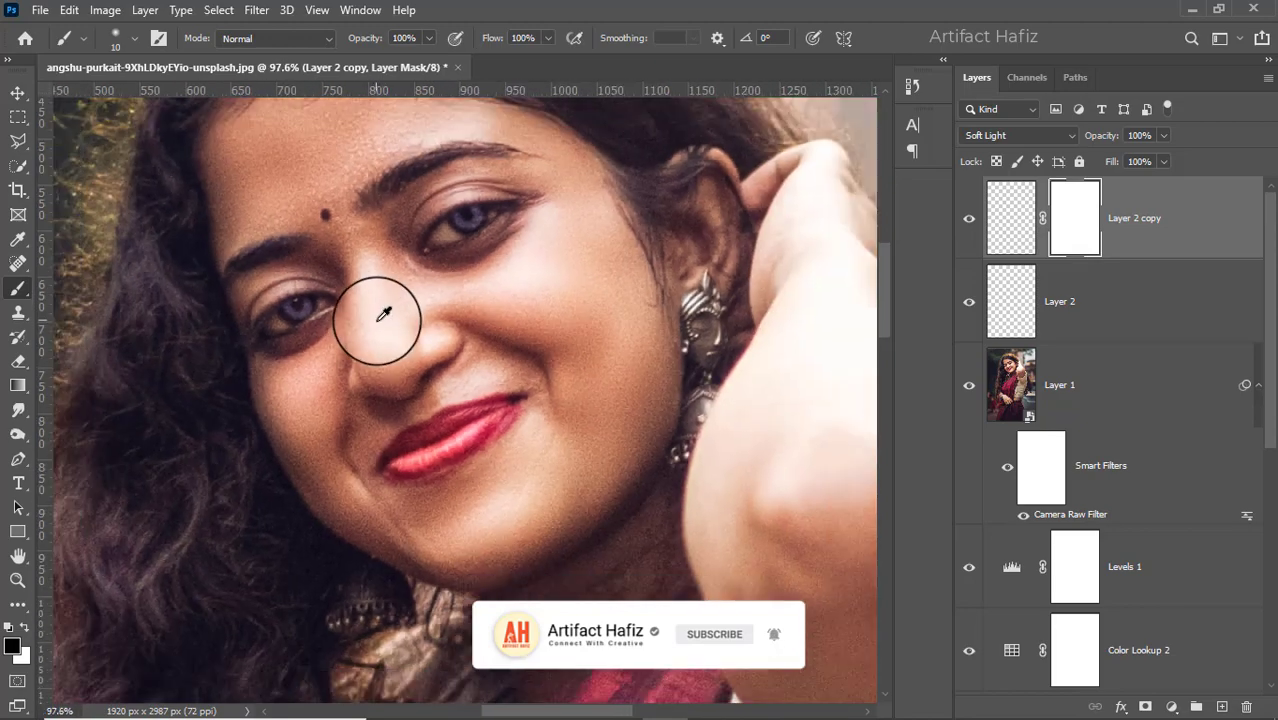
pyautogui.scroll(1, 172, 200)
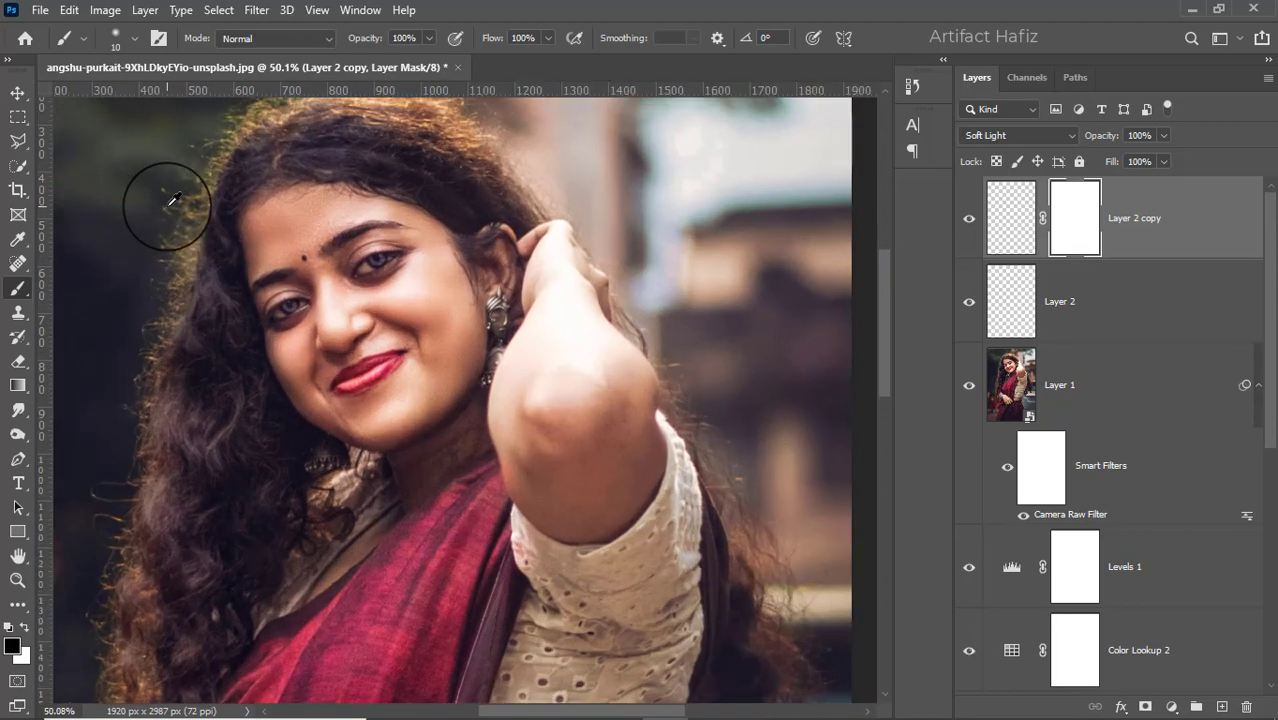
pyautogui.scroll(-3, 172, 200)
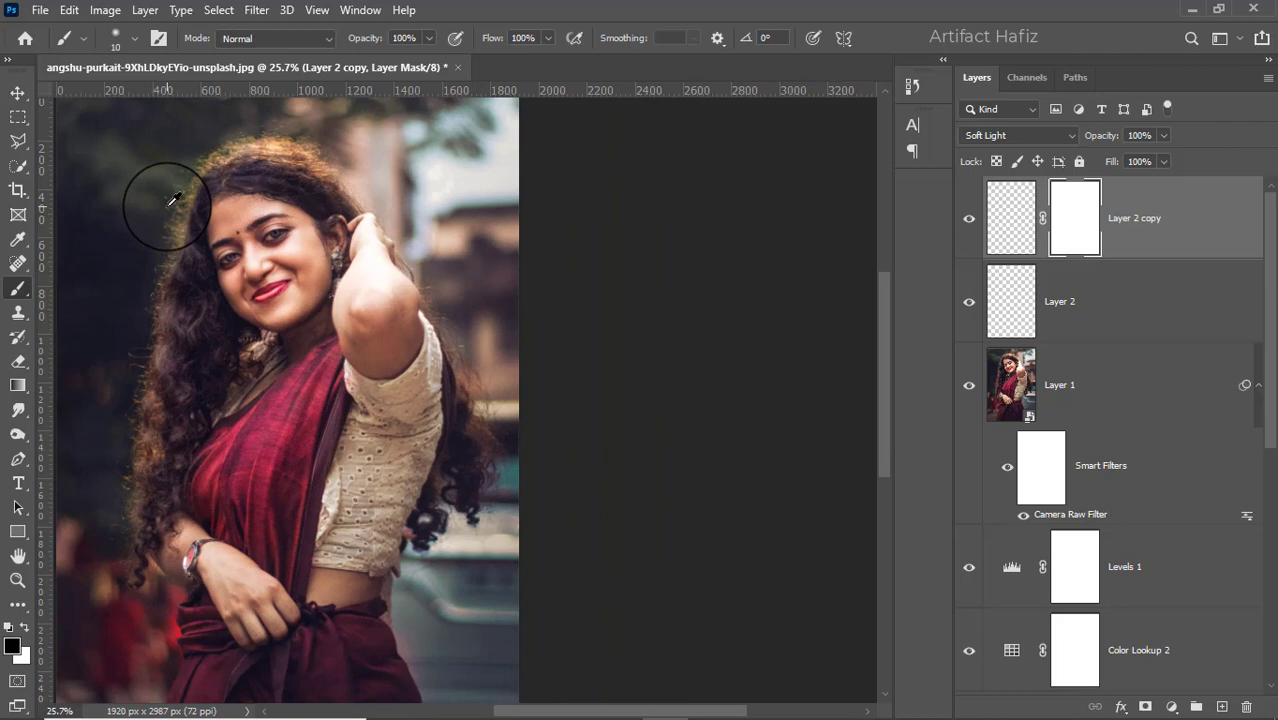
pyautogui.click(18, 92)
pyautogui.scroll(4, 185, 175)
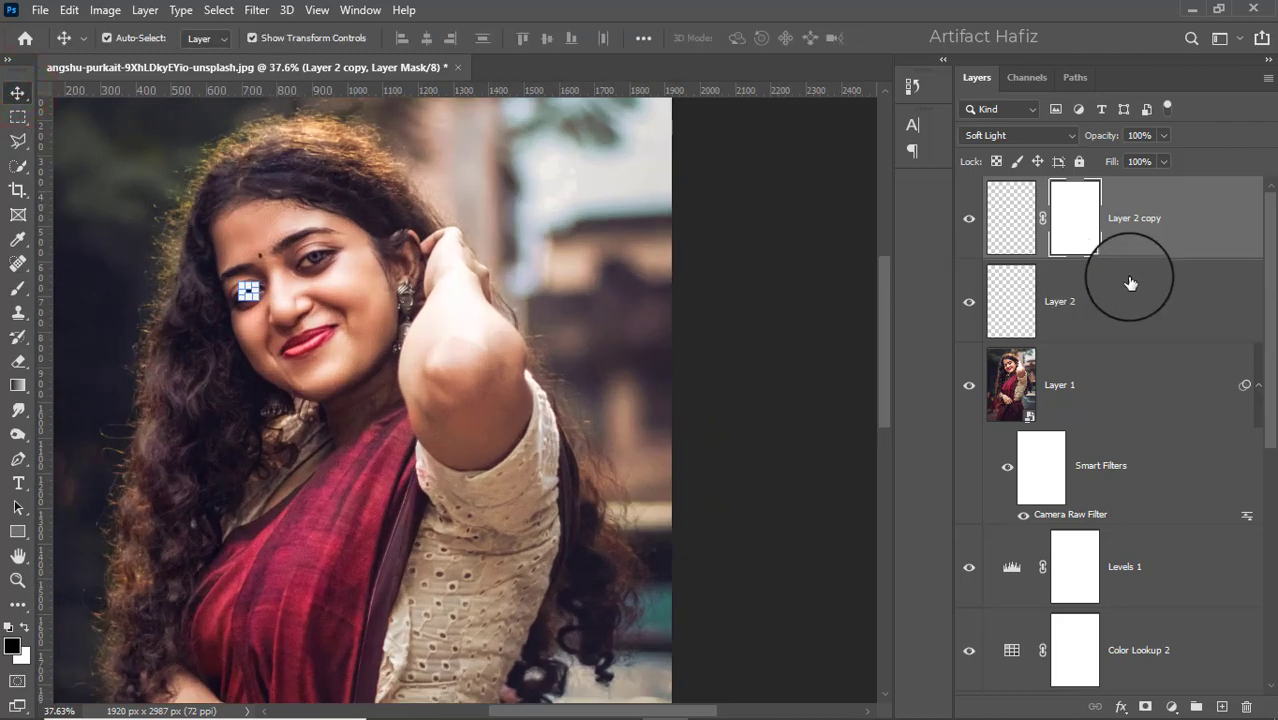
pyautogui.click(1130, 283)
pyautogui.keyDown('shift'); pyautogui.click(1167, 217); pyautogui.keyUp('shift')
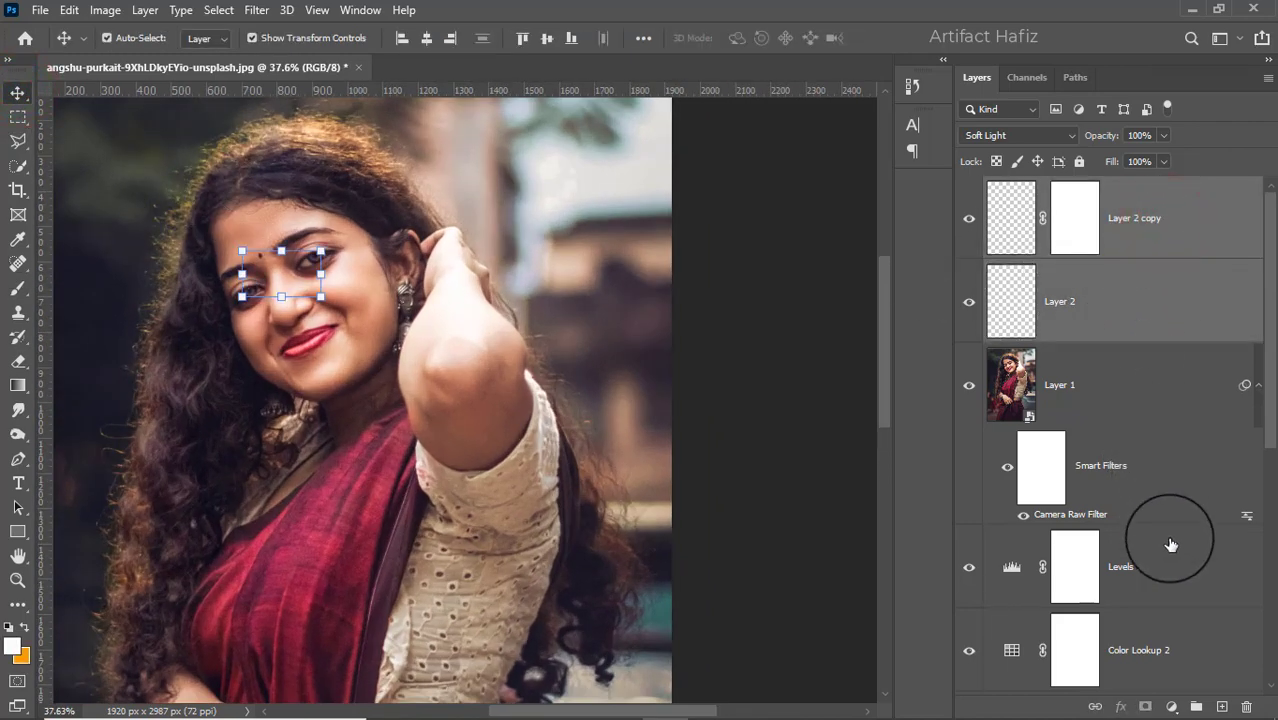
pyautogui.click(1196, 707)
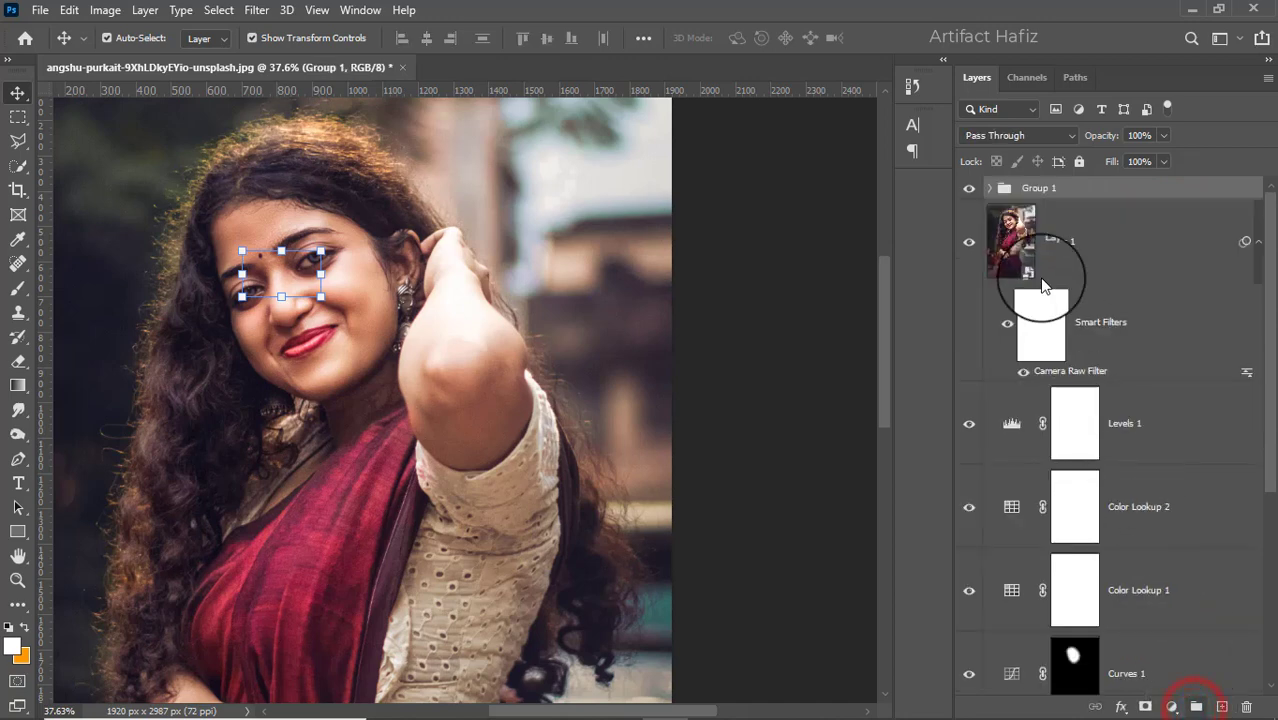
# Step: Compare the eyes with and without the iris highlights by toggling Group 1's visibility
pyautogui.click(970, 189)
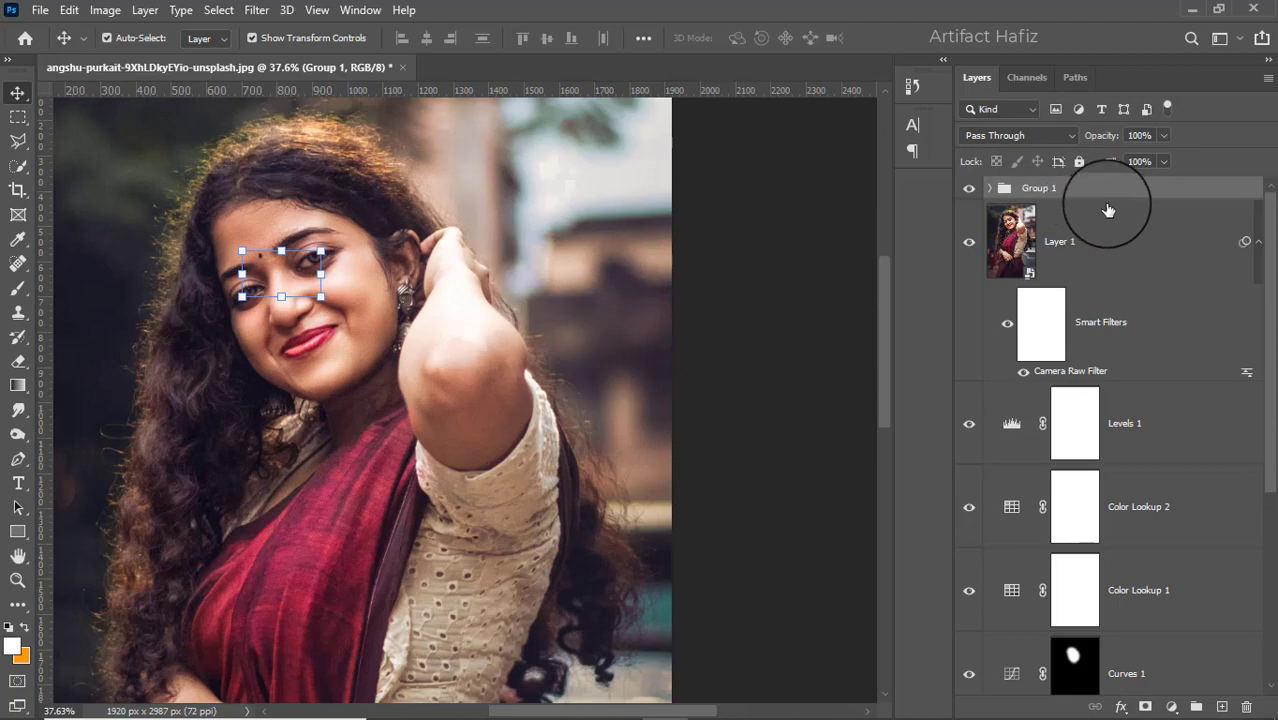
pyautogui.click(18, 116)
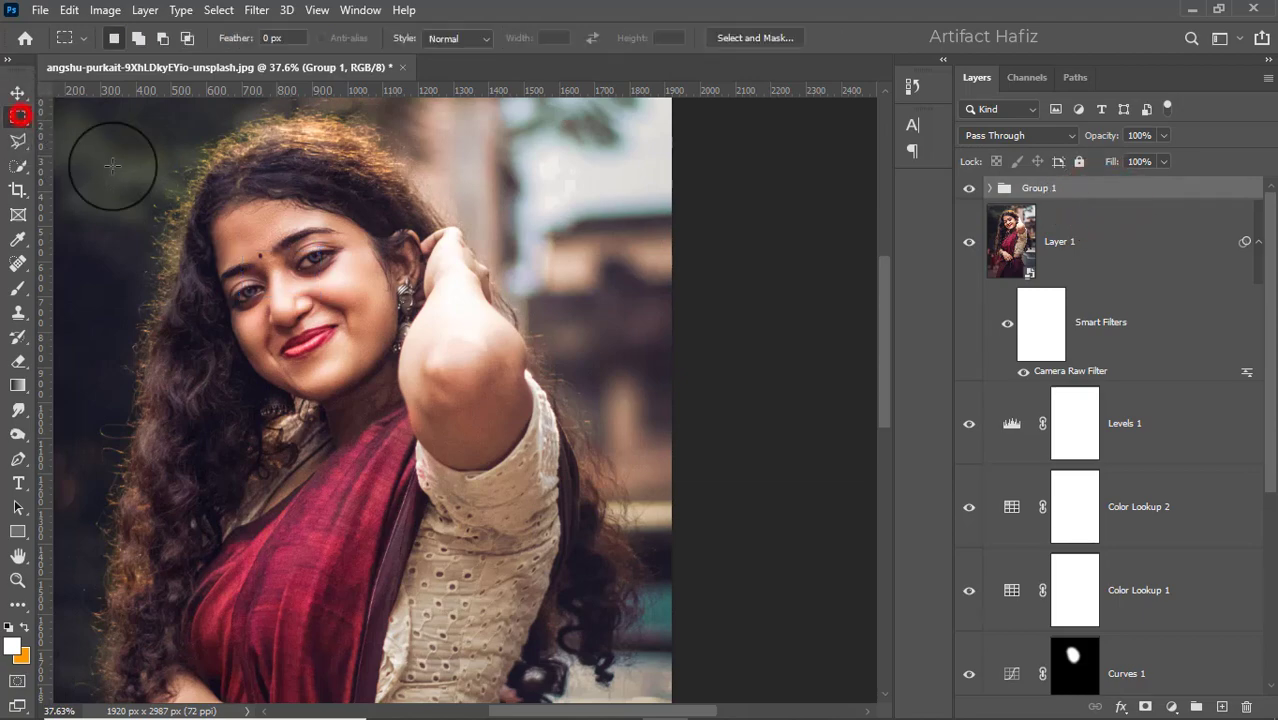
pyautogui.scroll(1, 265, 219)
pyautogui.scroll(4, 265, 219)
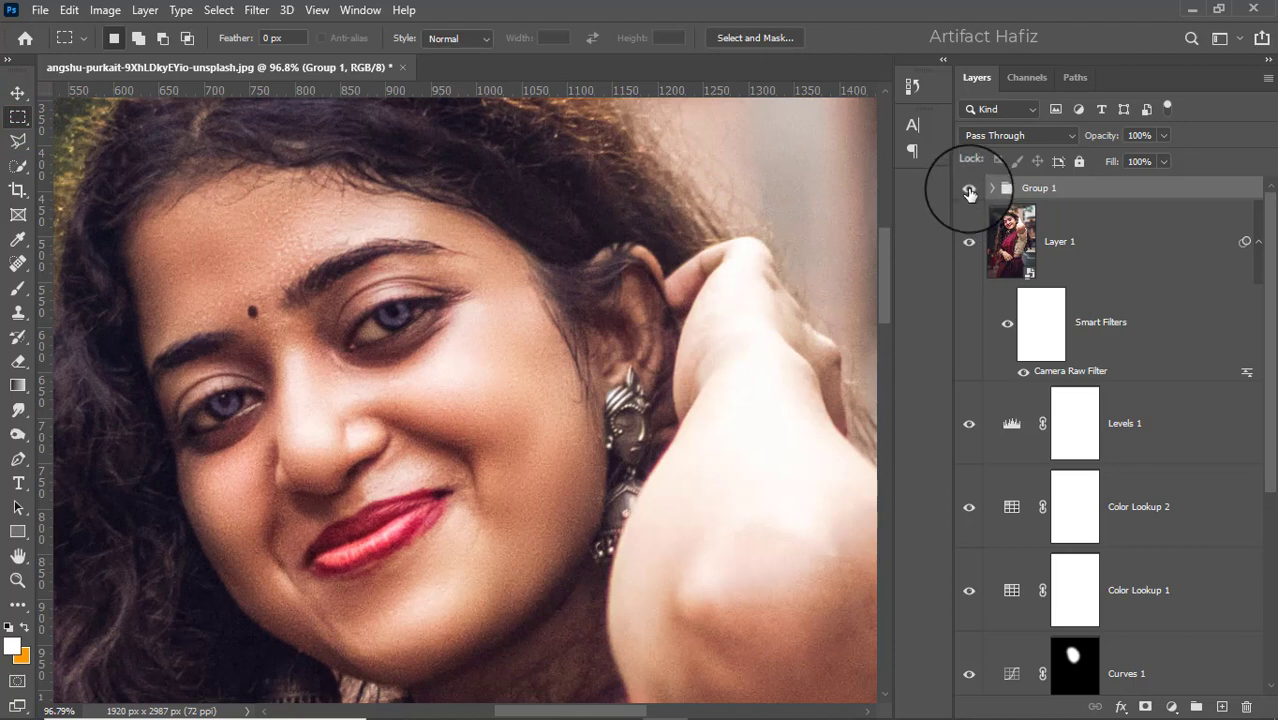
pyautogui.click(969, 190)
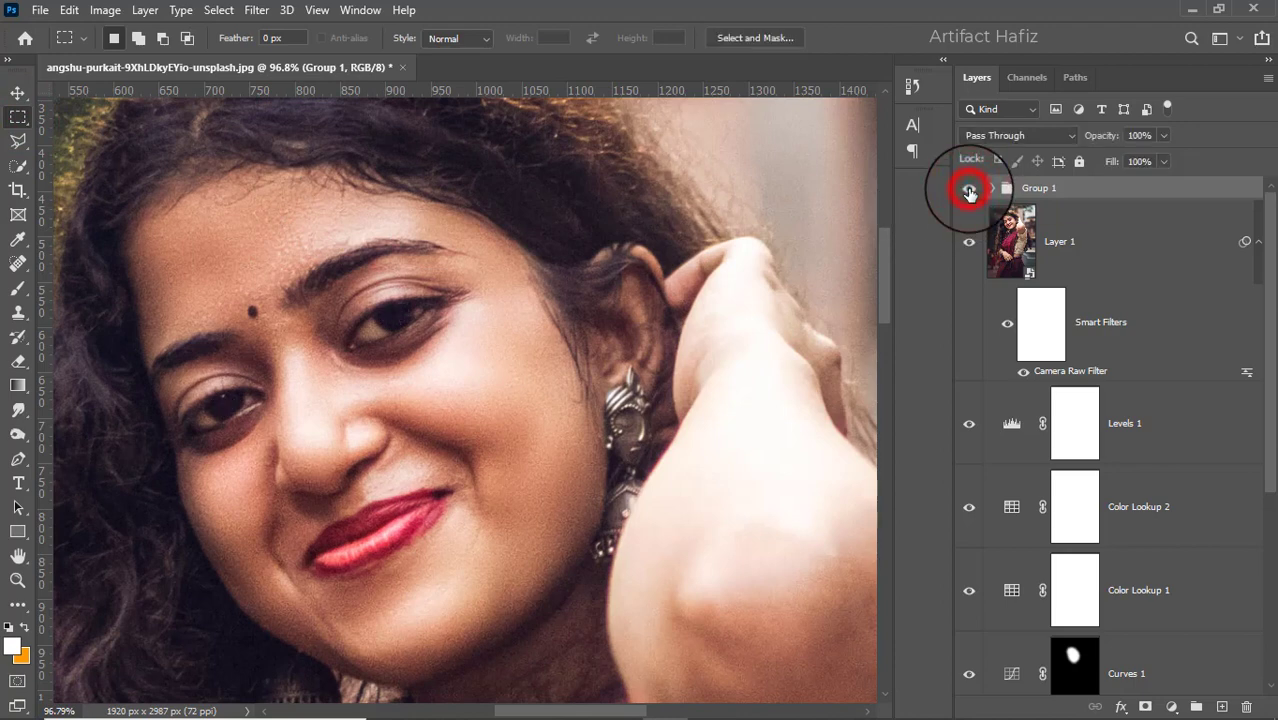
# Step: Reduce Group 1's opacity to 57% to soften the iris highlights
pyautogui.click(1164, 135)
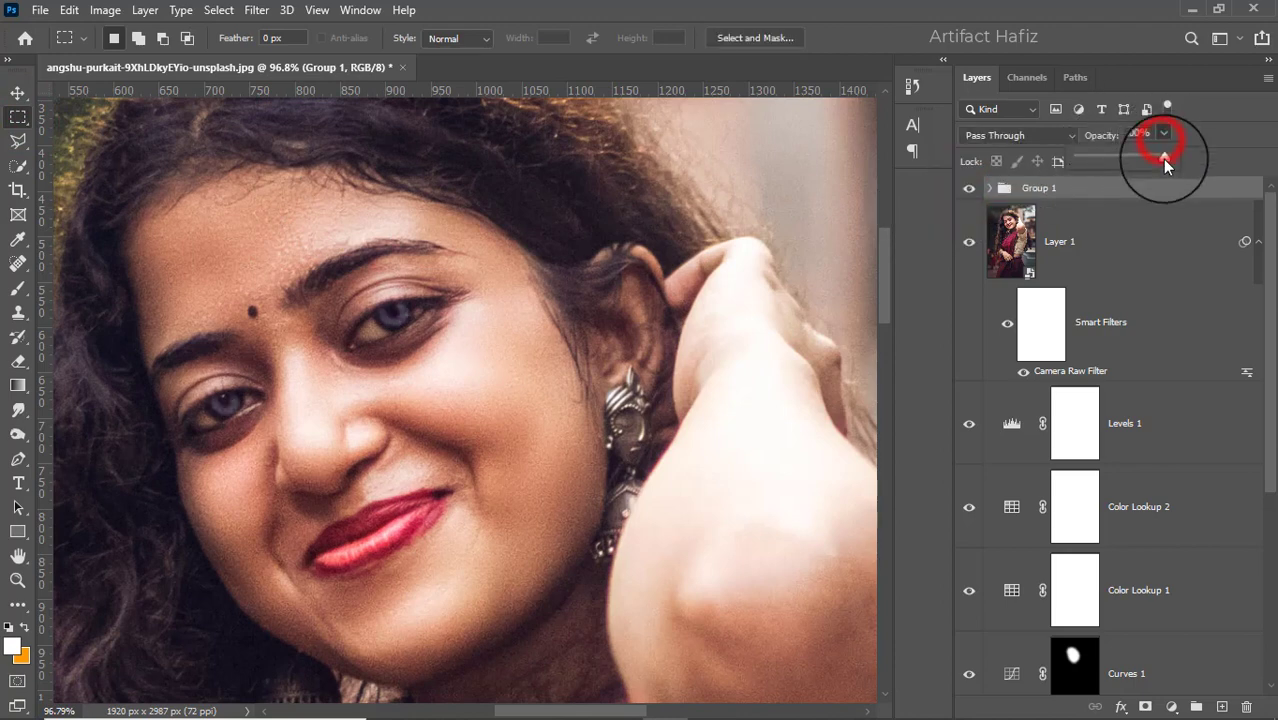
pyautogui.moveTo(1164, 158); pyautogui.dragTo(1125, 159)
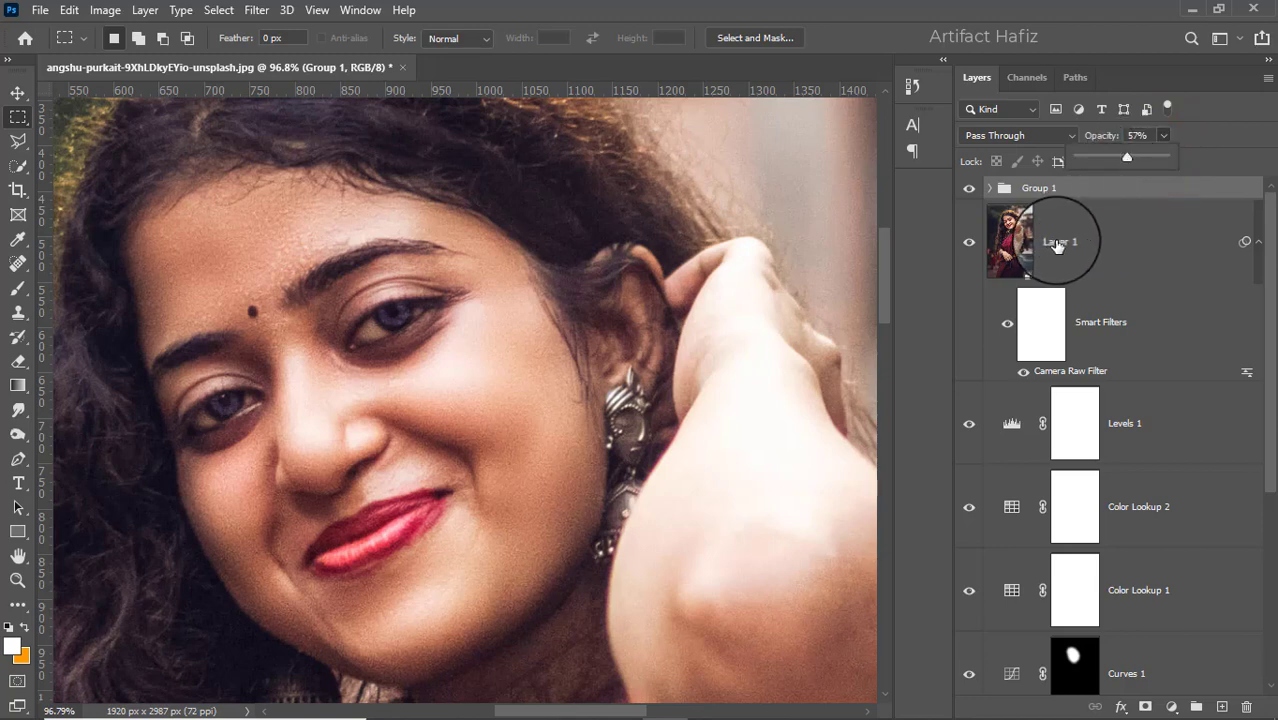
pyautogui.scroll(-5, 642, 277)
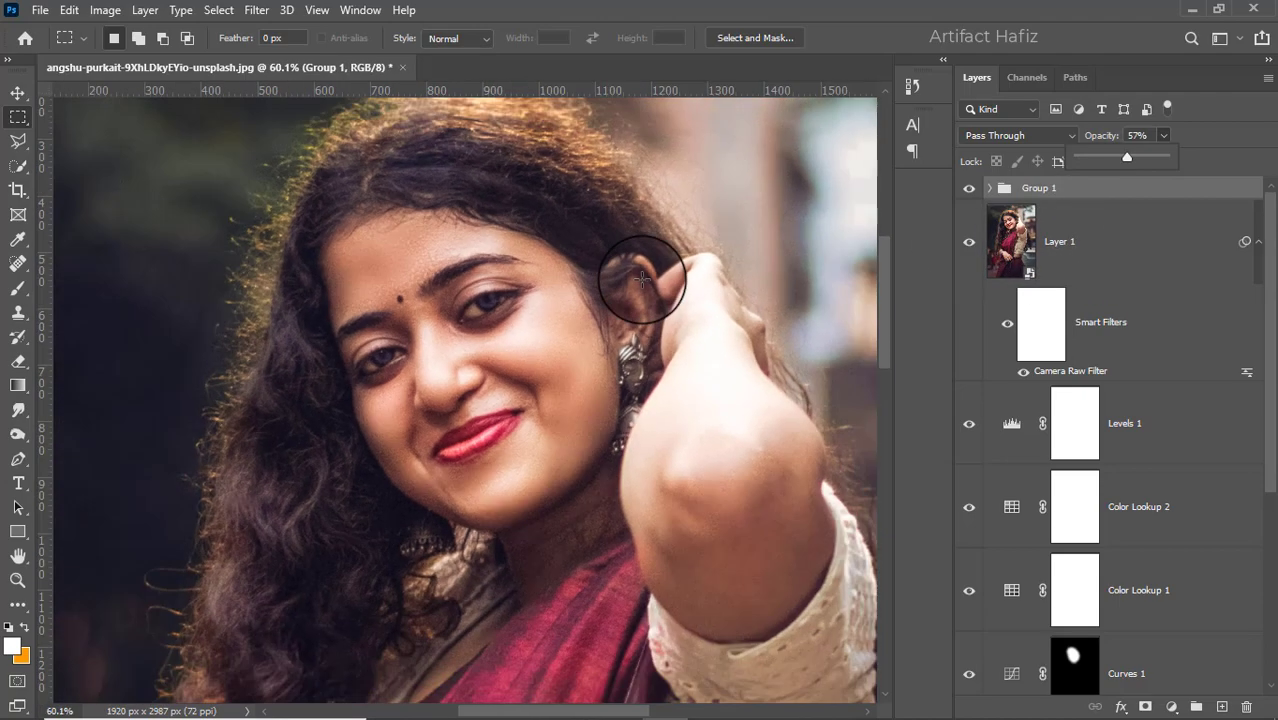
pyautogui.scroll(-1, 642, 278)
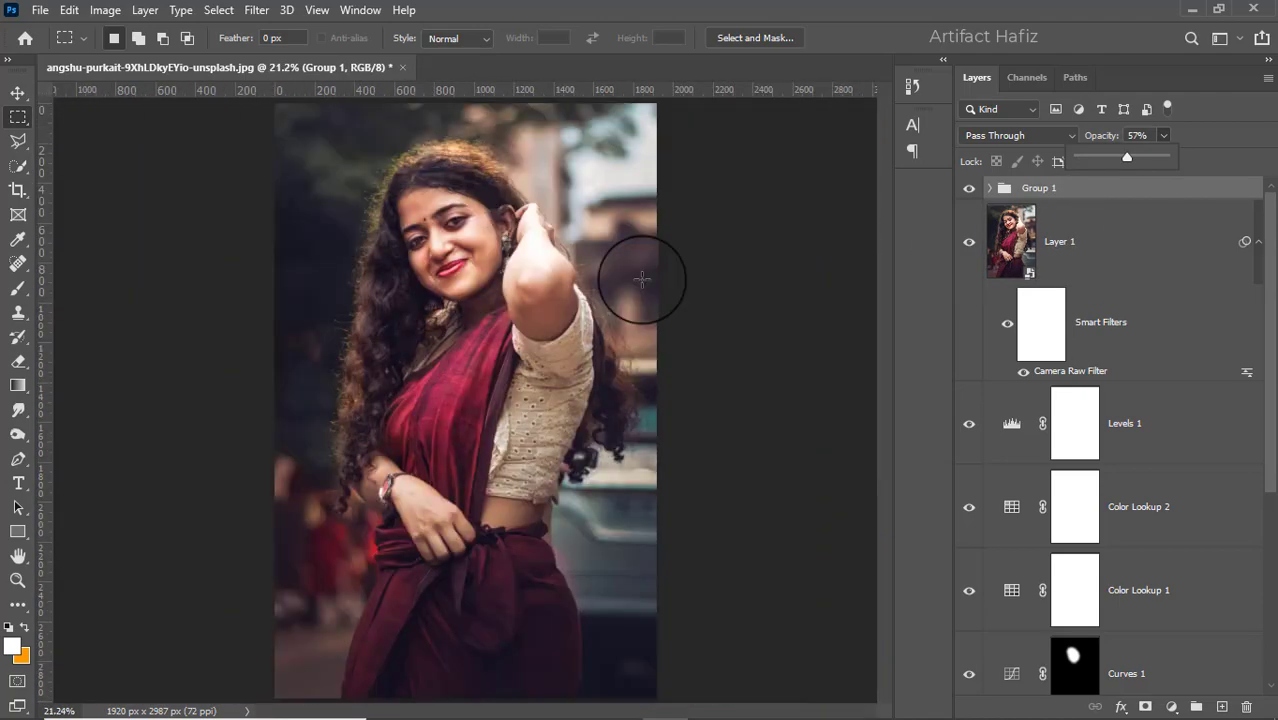
pyautogui.scroll(1, 597, 265)
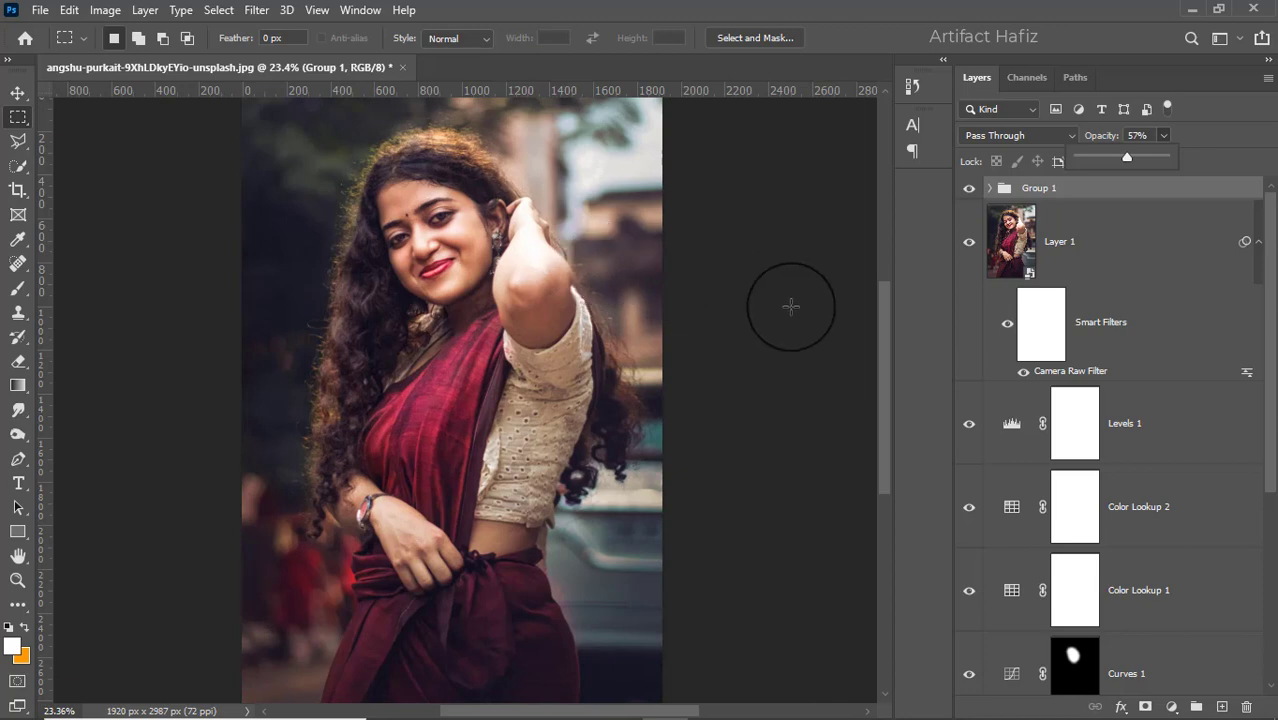
# Step: Compare the original photo with the finished edit by repeatedly hiding and restoring every layer except Background
pyautogui.scroll(-5, 1041, 357)
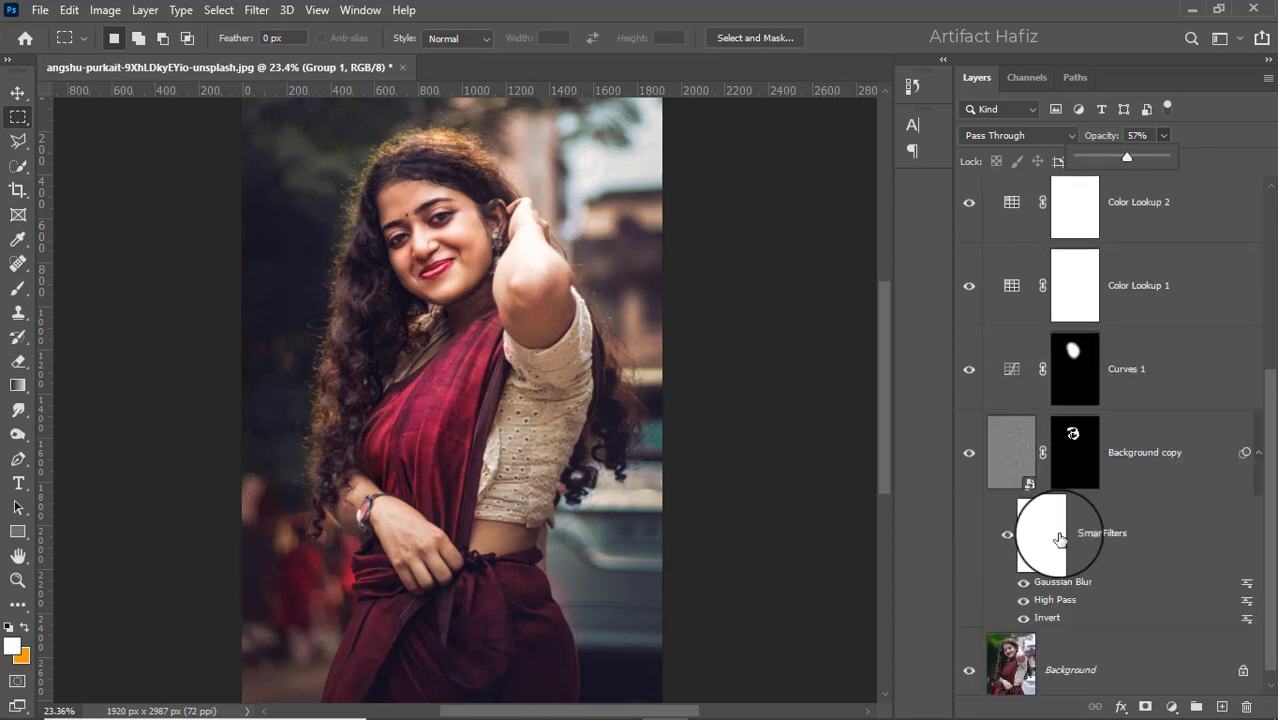
pyautogui.keyDown('alt'); pyautogui.click(968, 654); pyautogui.keyUp('alt')
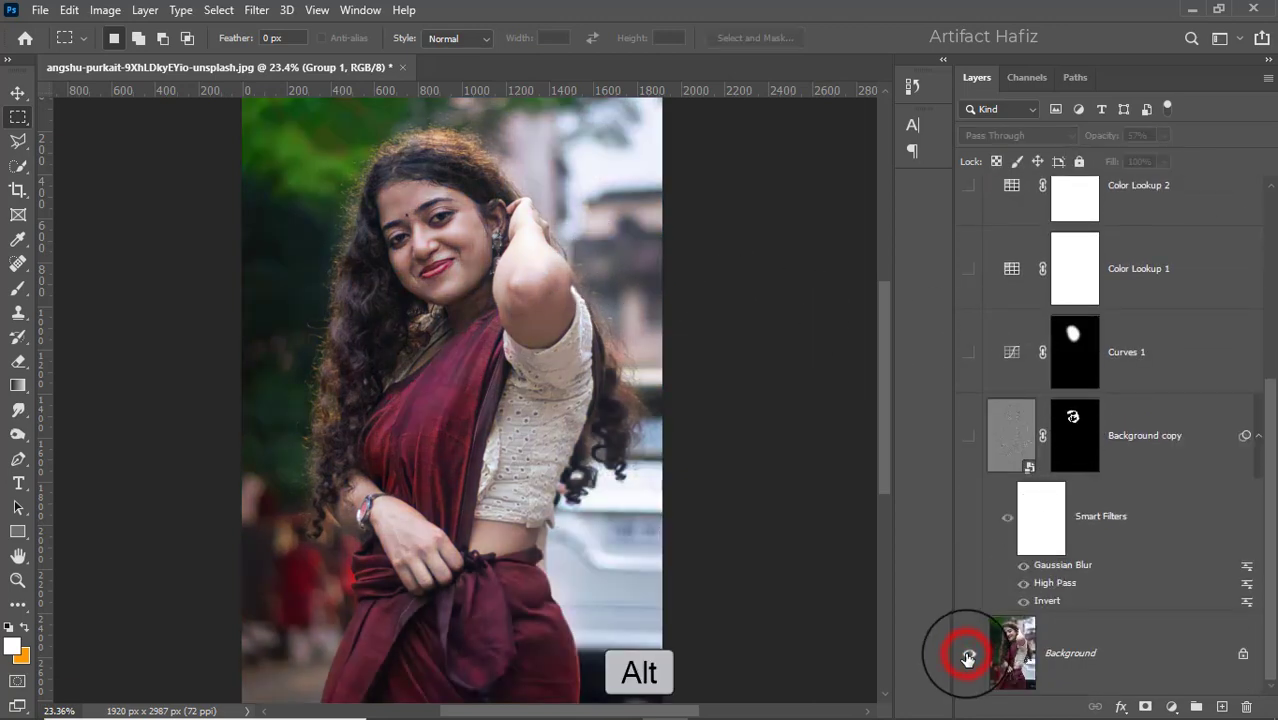
pyautogui.keyDown('alt'); pyautogui.click(968, 656); pyautogui.keyUp('alt')
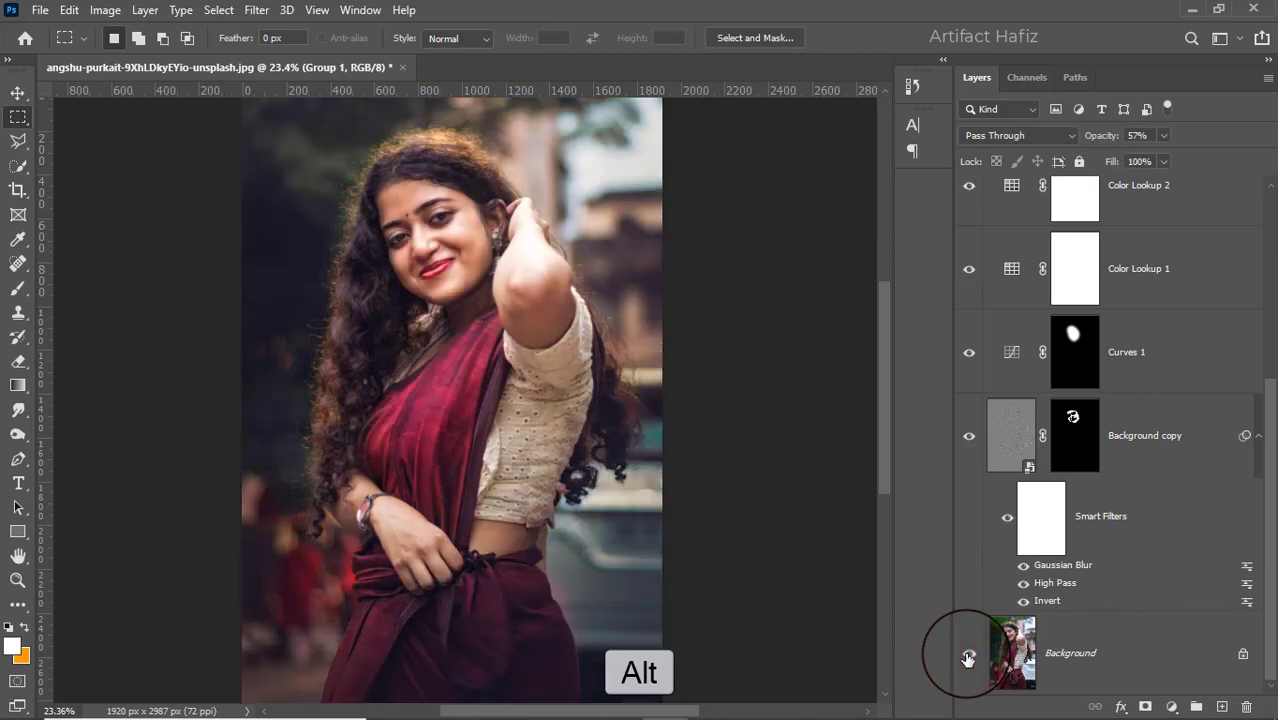
pyautogui.keyDown('alt'); pyautogui.click(968, 656); pyautogui.keyUp('alt')
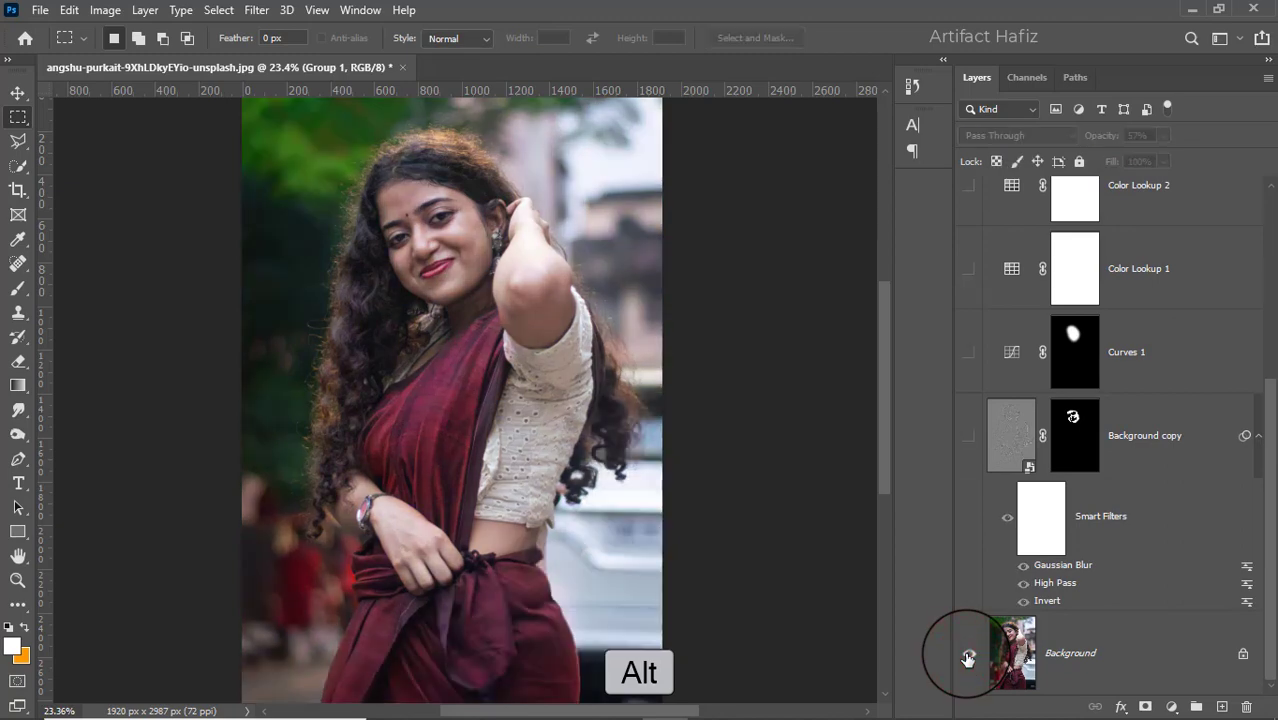
pyautogui.keyDown('alt'); pyautogui.click(968, 656); pyautogui.keyUp('alt')
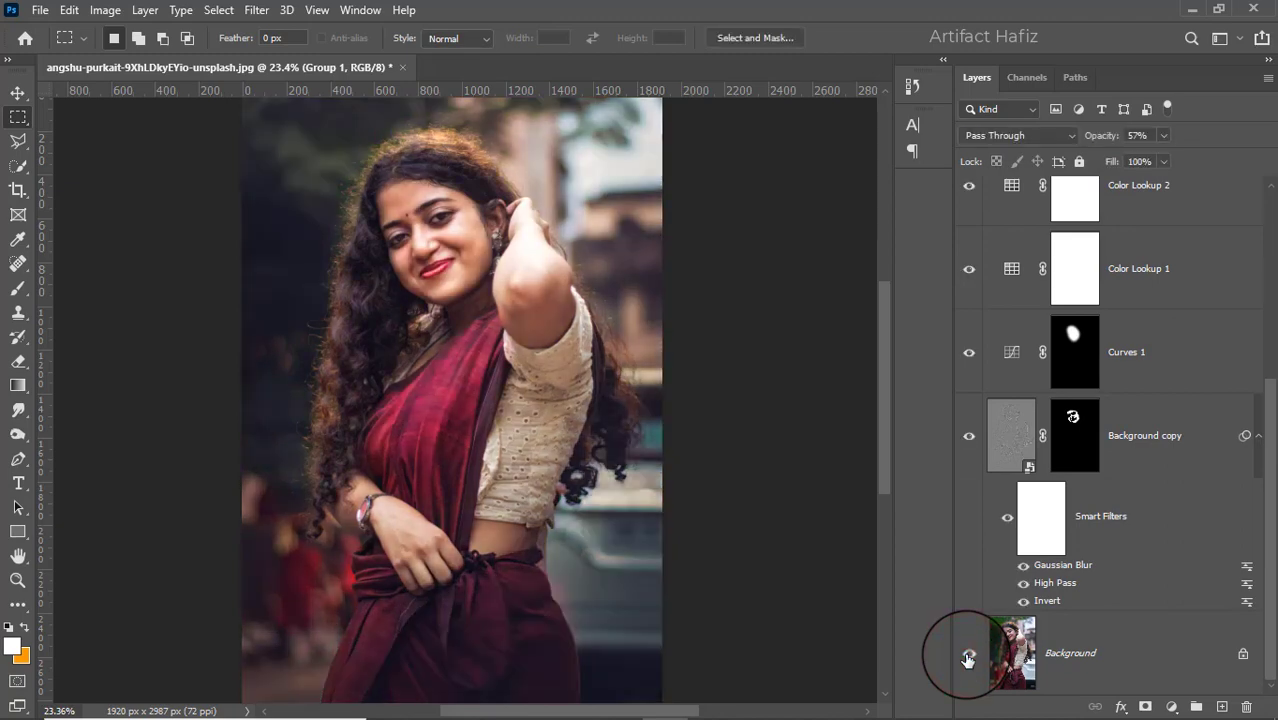
pyautogui.keyDown('alt'); pyautogui.click(968, 656); pyautogui.keyUp('alt')
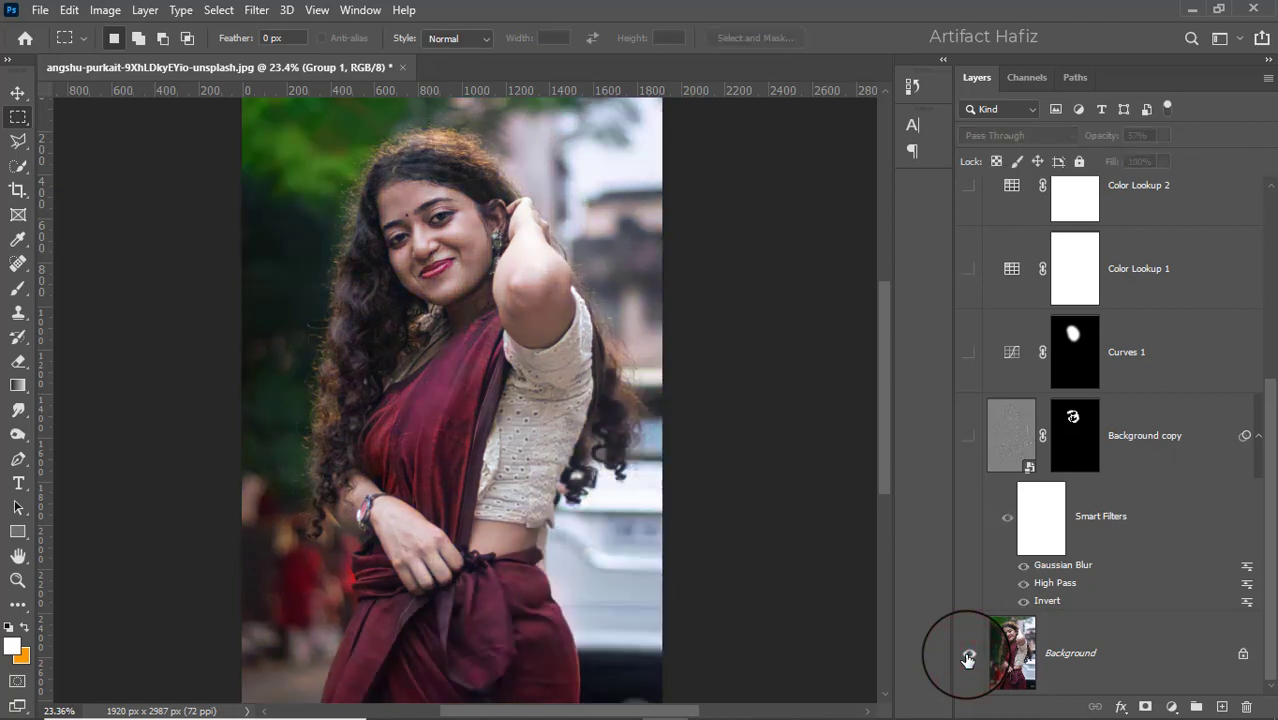
pyautogui.keyDown('alt'); pyautogui.click(968, 657); pyautogui.keyUp('alt')
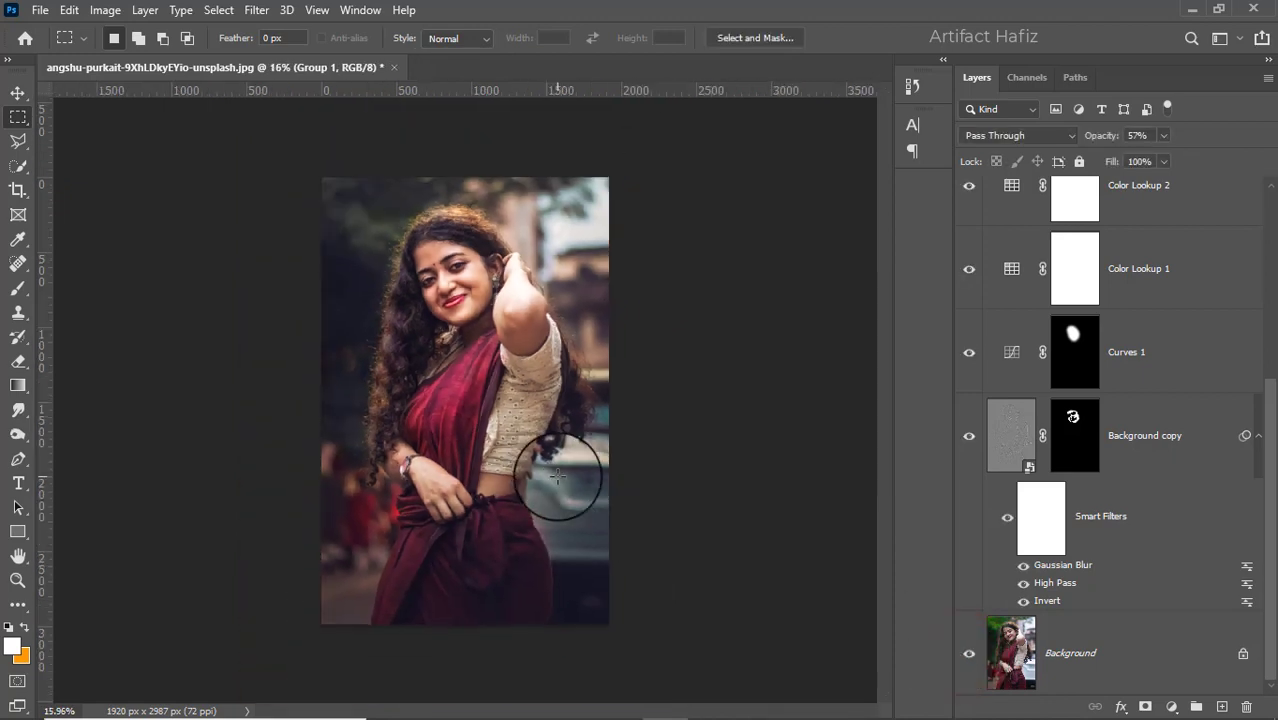